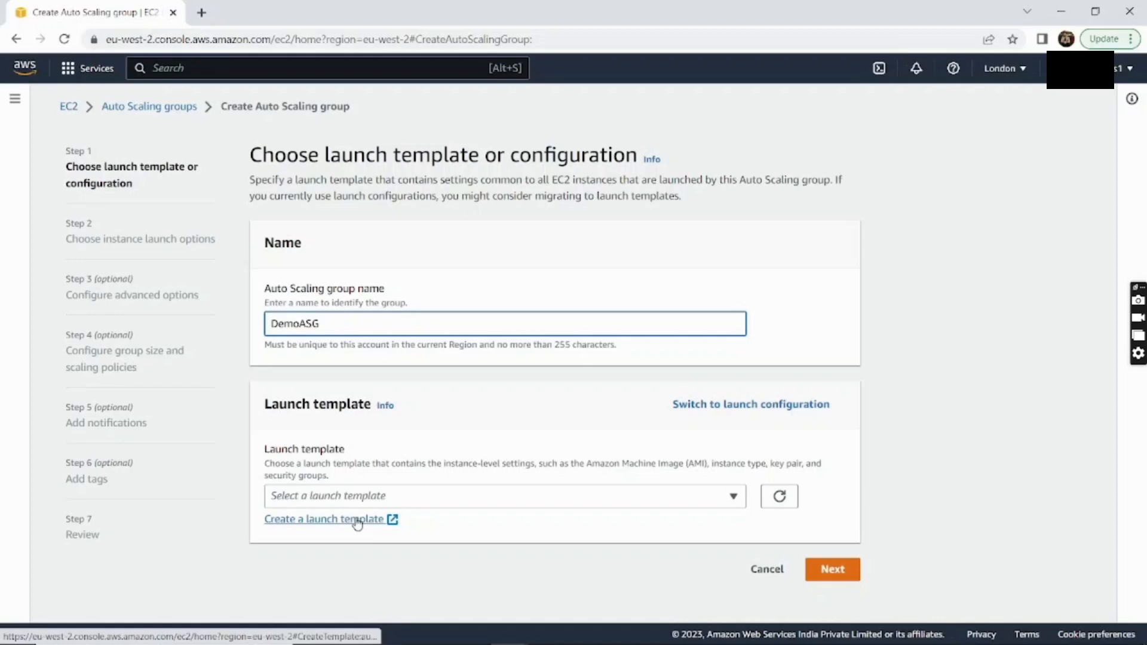
Name the Auto Scaling group DemoASG and start a new launch template in a separate tab
click(358, 520)
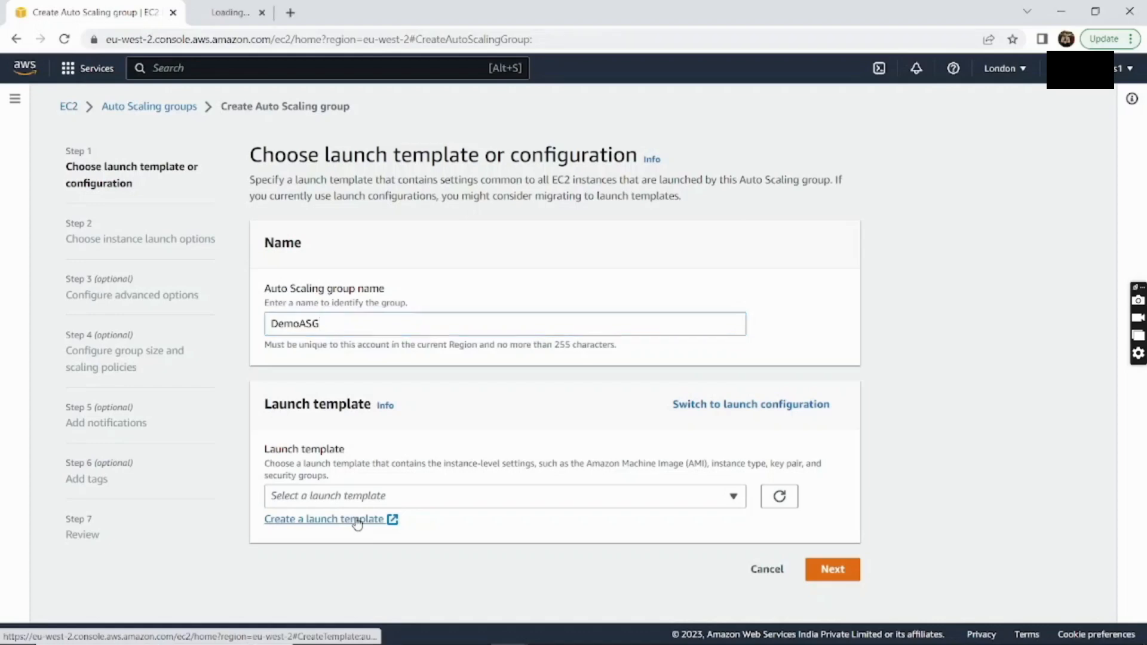
Name the launch template DemoLt with the version description 'Demo Launch Template'
click(292, 22)
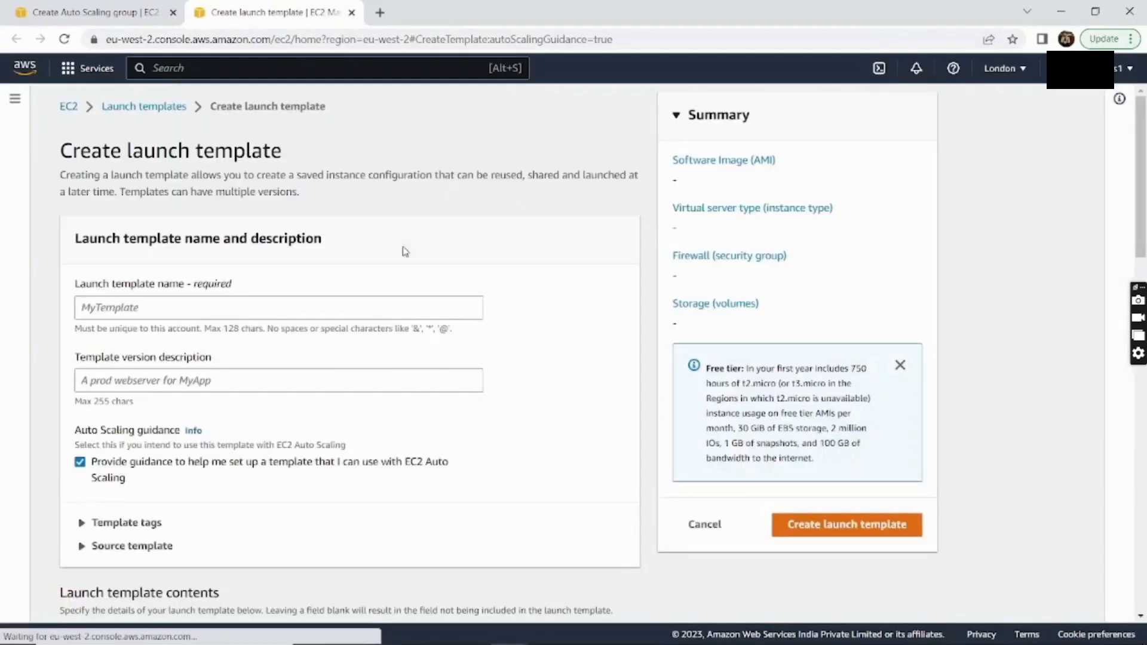
click(354, 311)
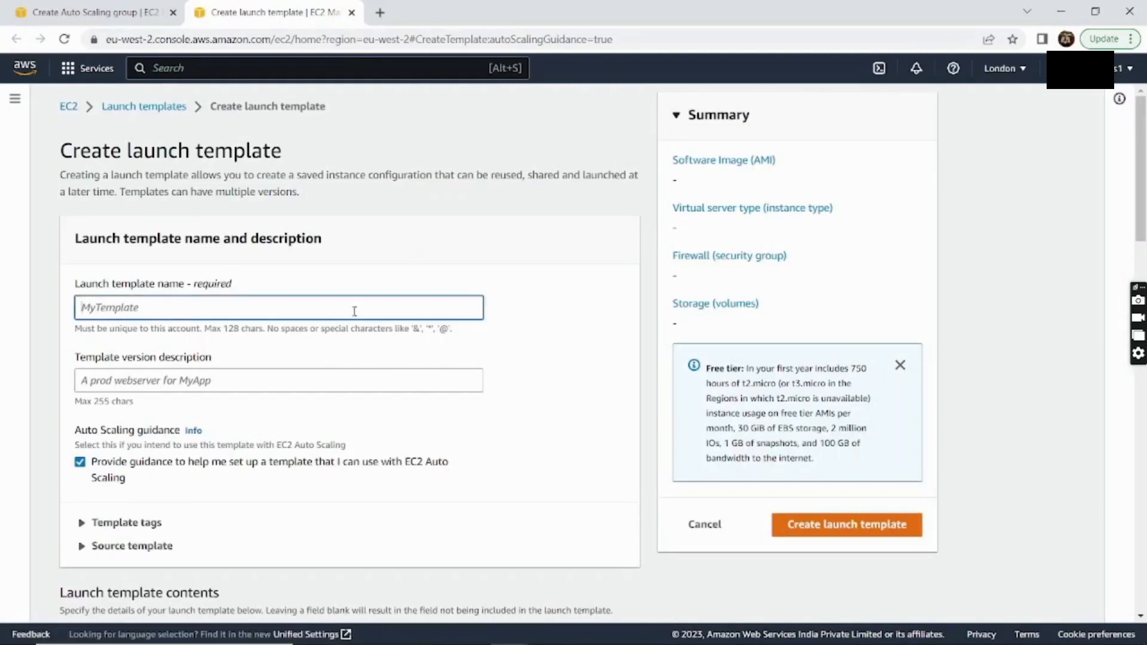
text(DemoL)
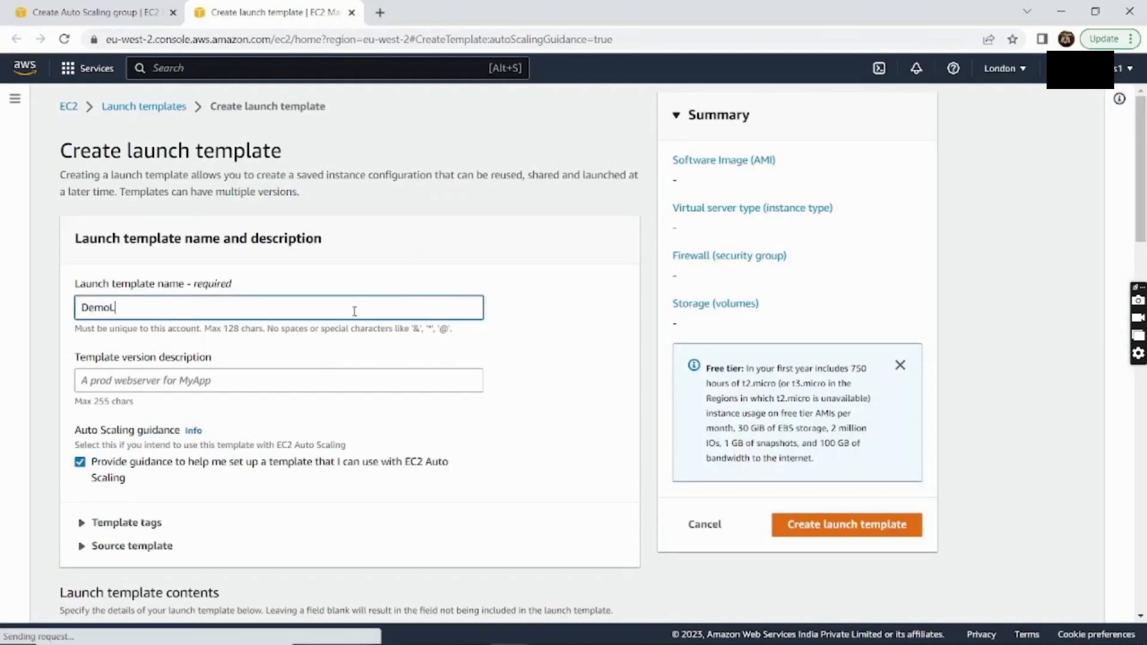
text(t)
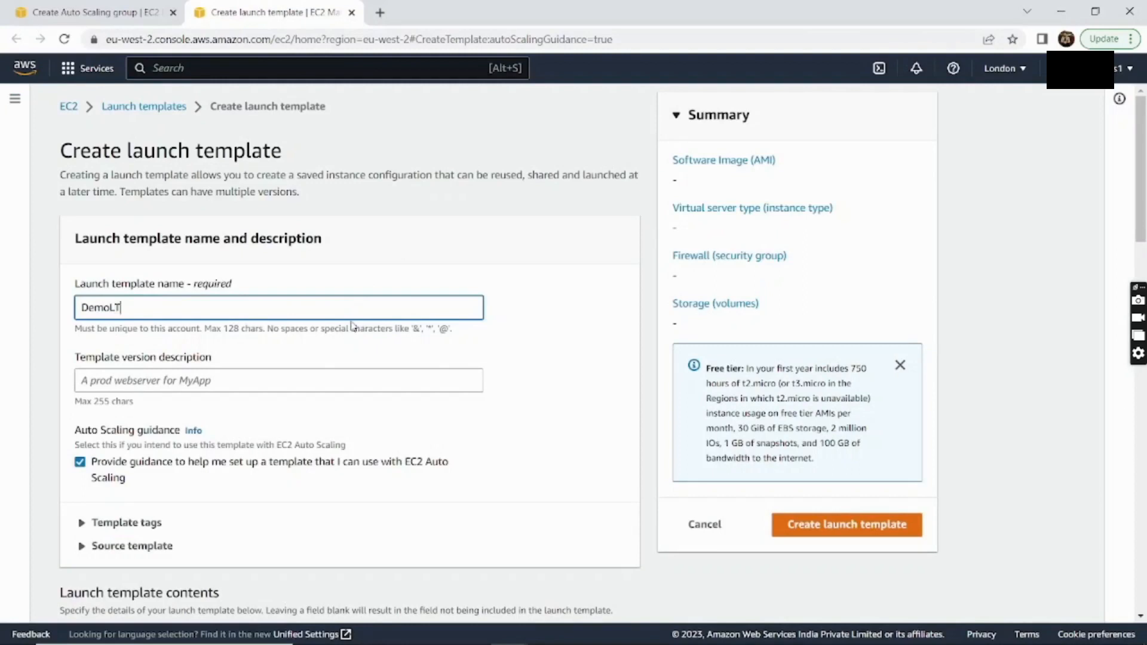
click(326, 376)
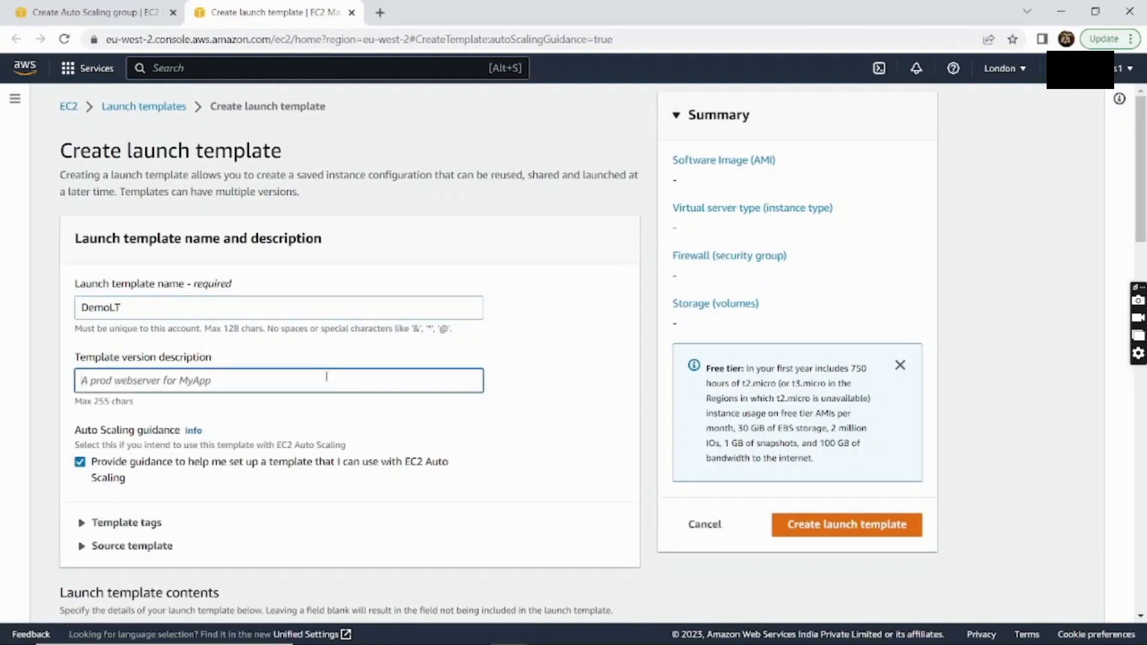
text(Demo )
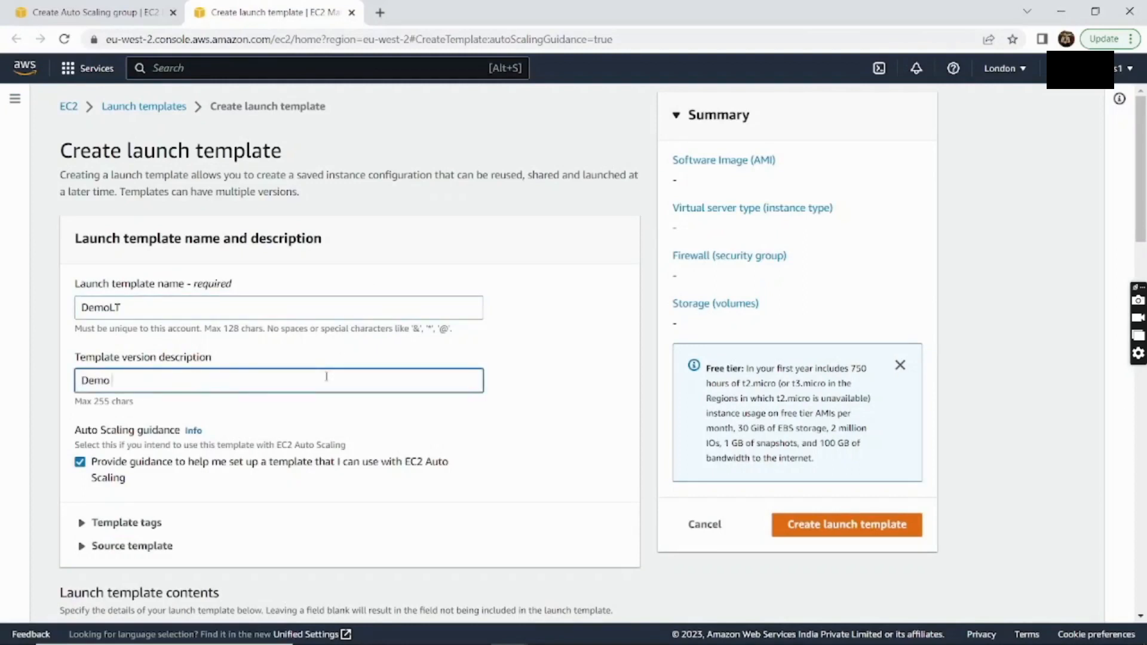
text(Launch Template)
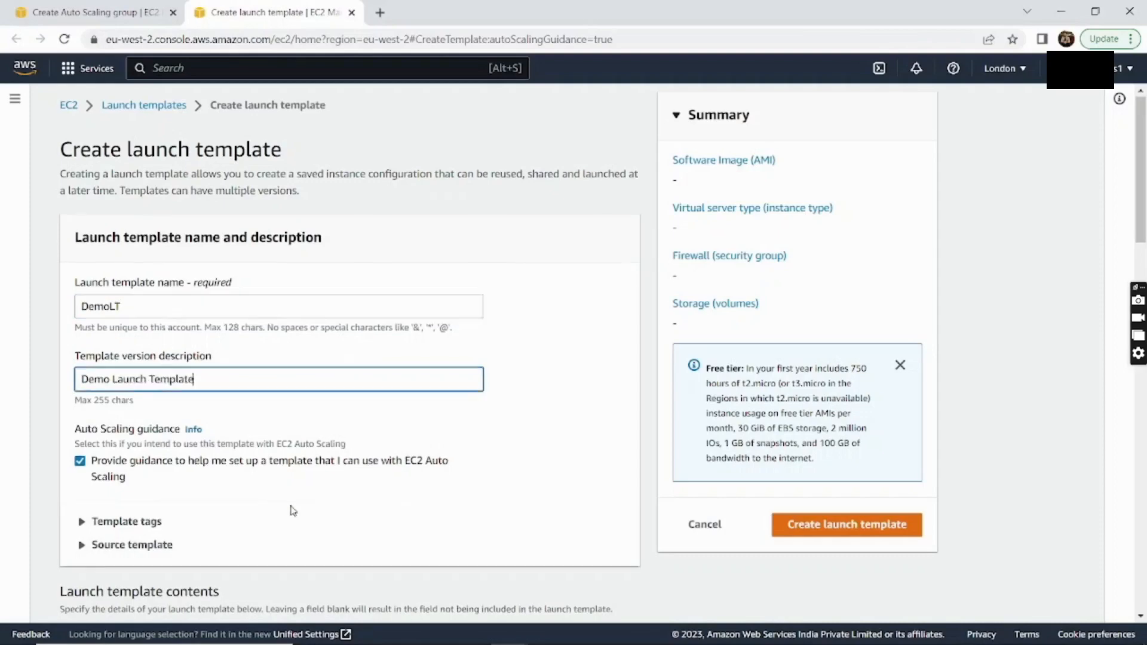
scroll(293, 510, down, 6)
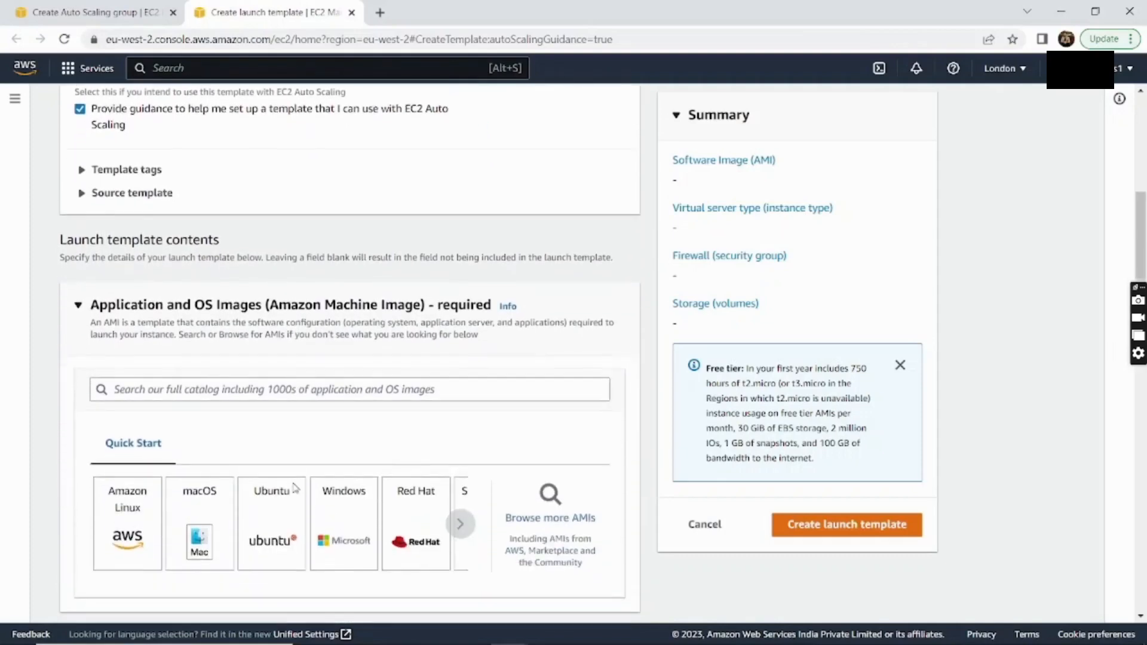
Select Amazon Linux as the launch template's machine image
click(153, 495)
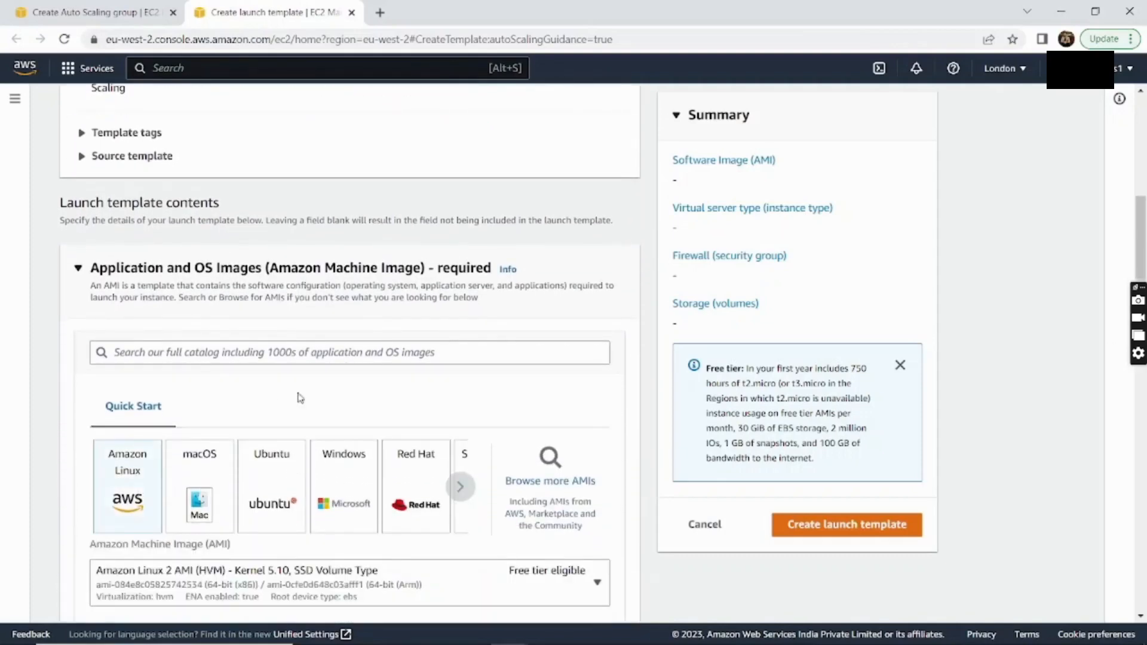
scroll(300, 398, down, 3)
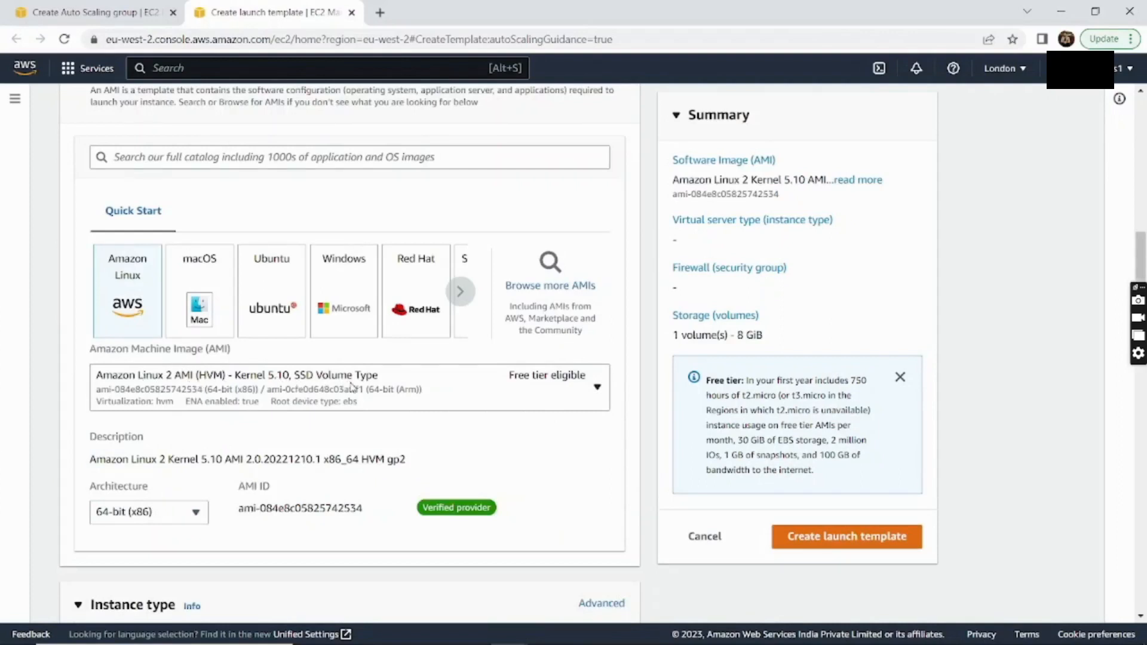
scroll(352, 387, down, 2)
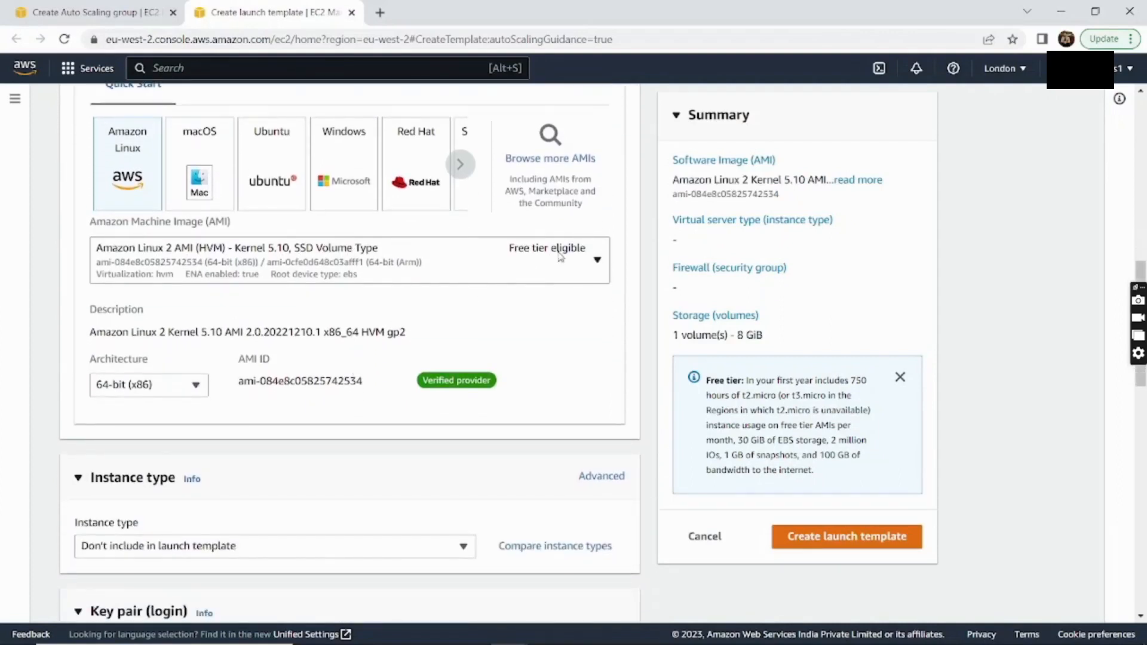
scroll(425, 343, down, 3)
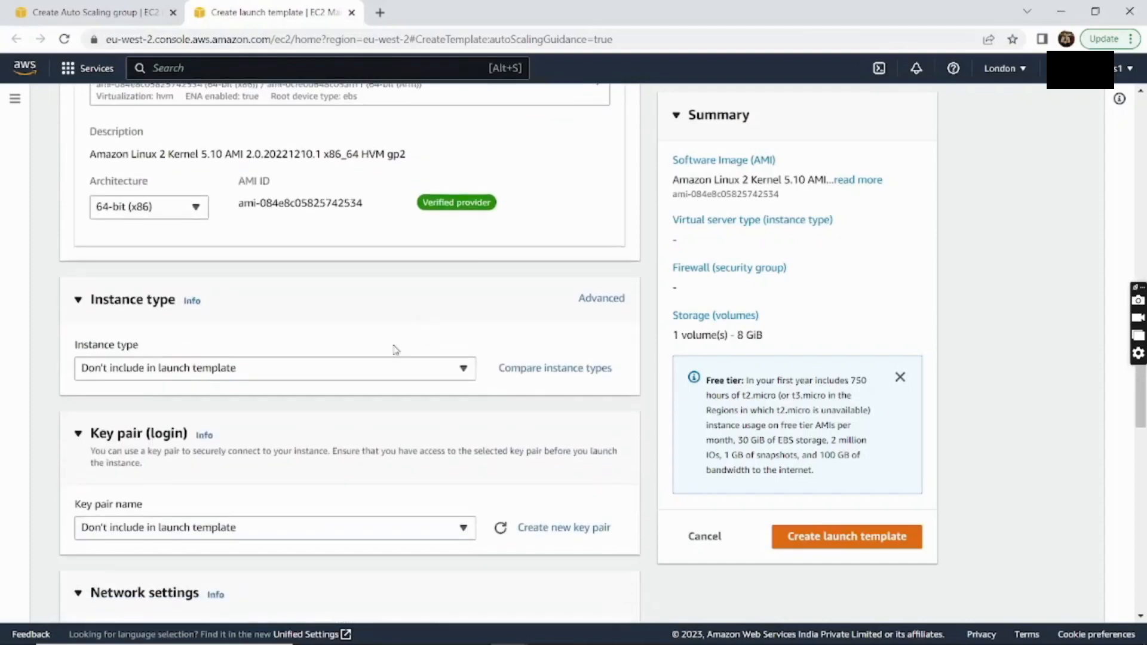
Set the launch template's instance type to t2.micro
click(380, 367)
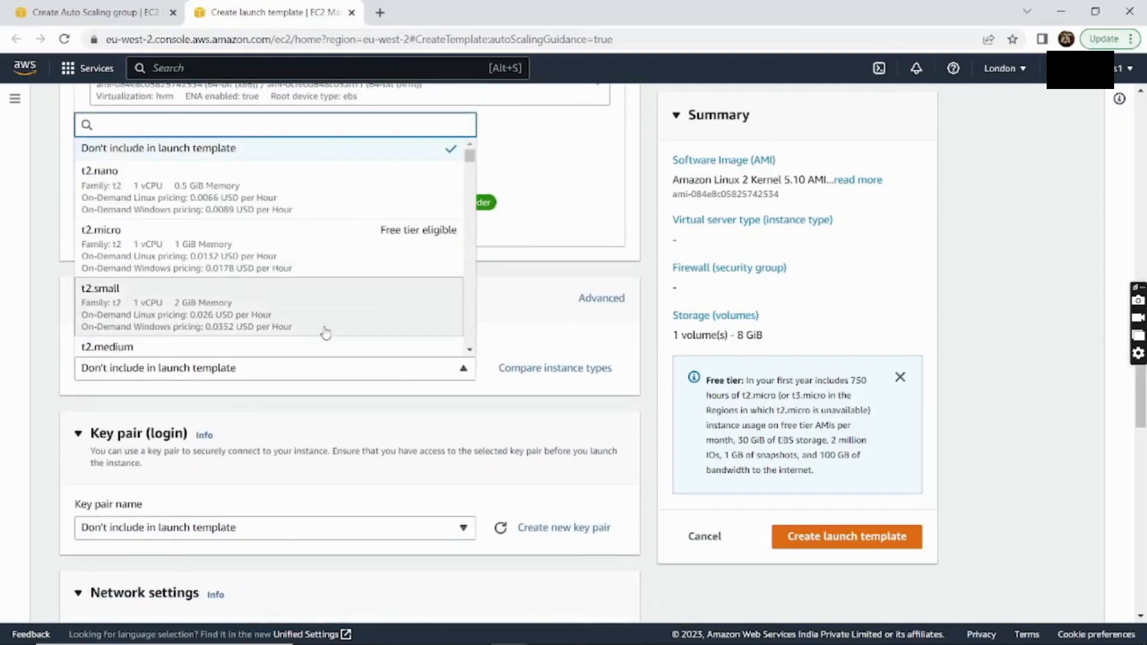
scroll(252, 320, down, 1)
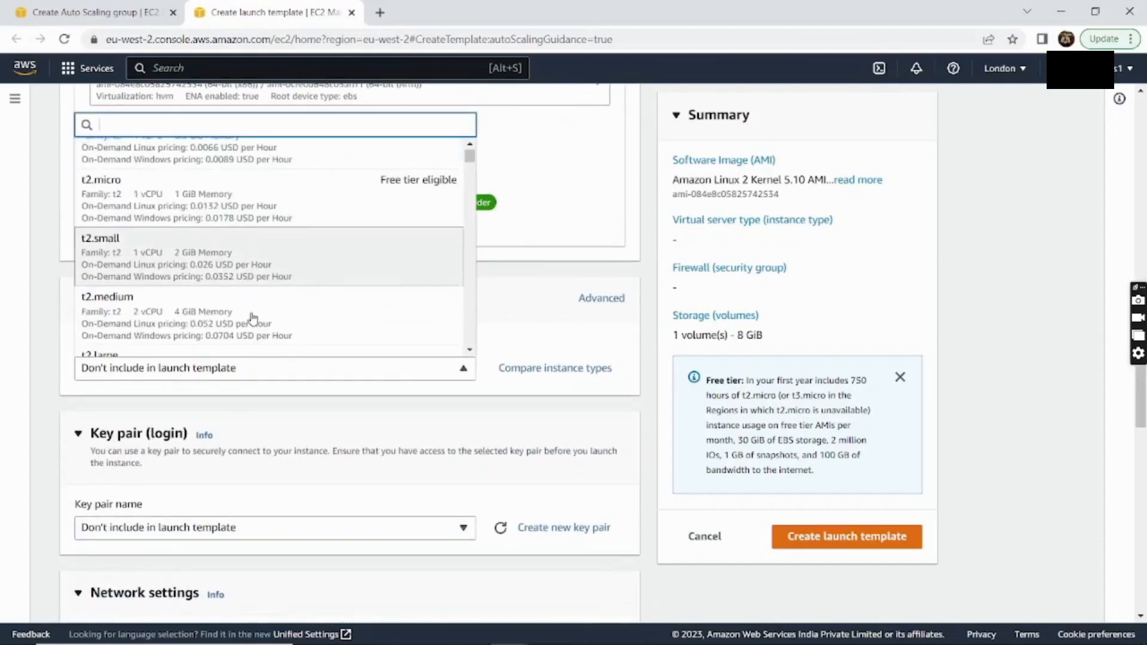
click(222, 199)
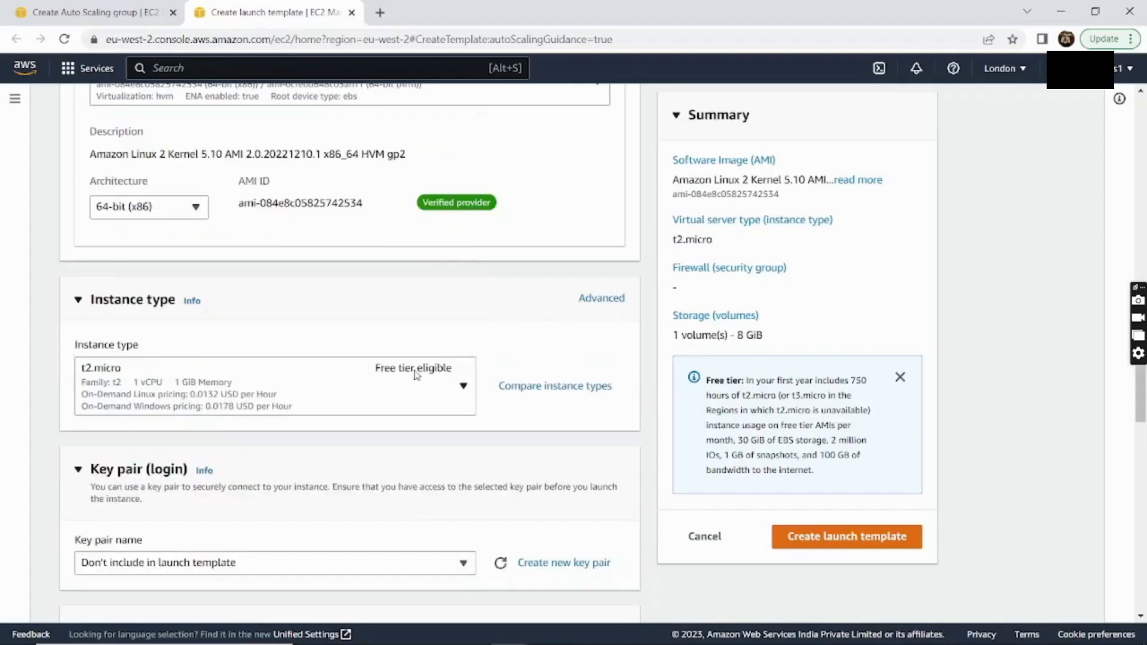
scroll(549, 361, down, 3)
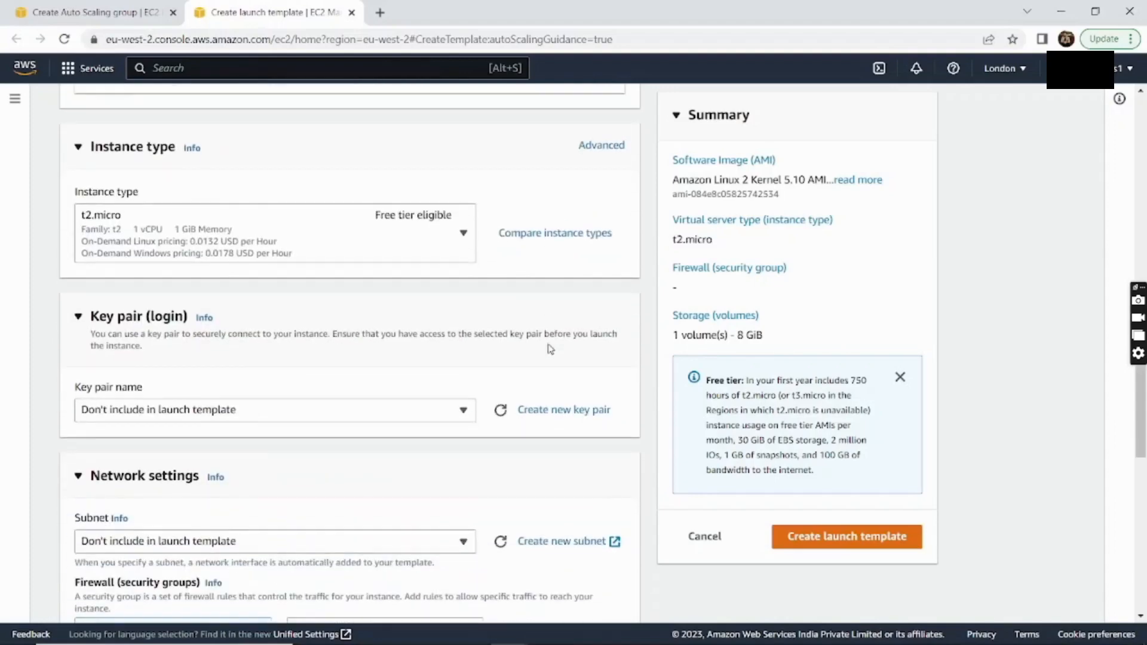
Create and download a .ppk key pair named DemoLondonKP for the template
click(546, 369)
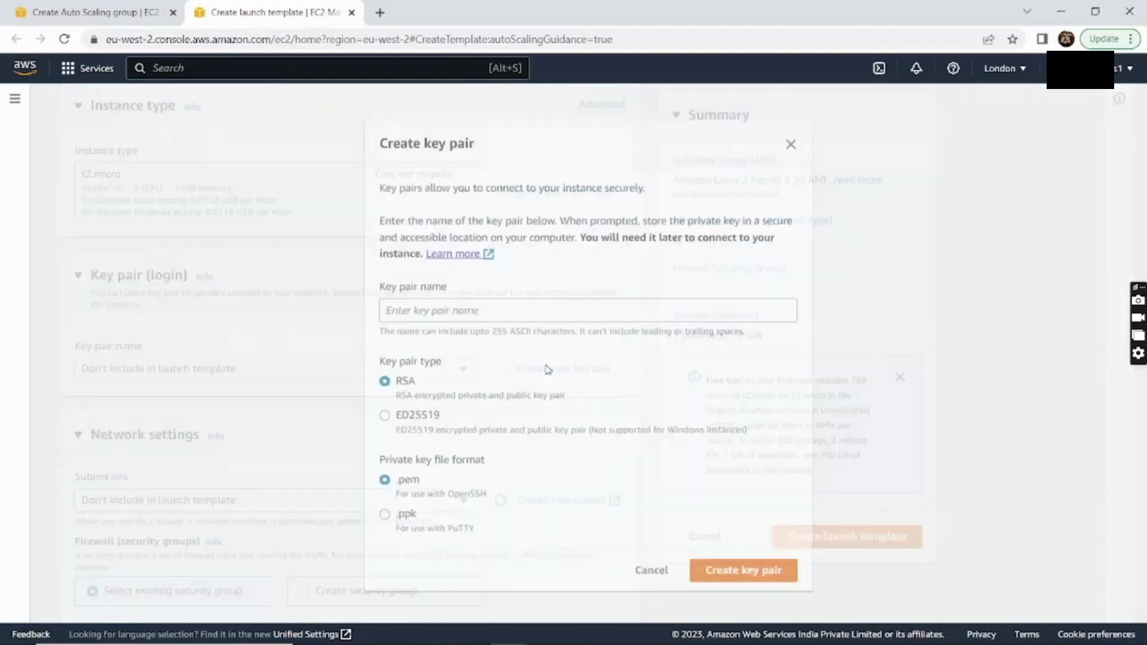
click(451, 309)
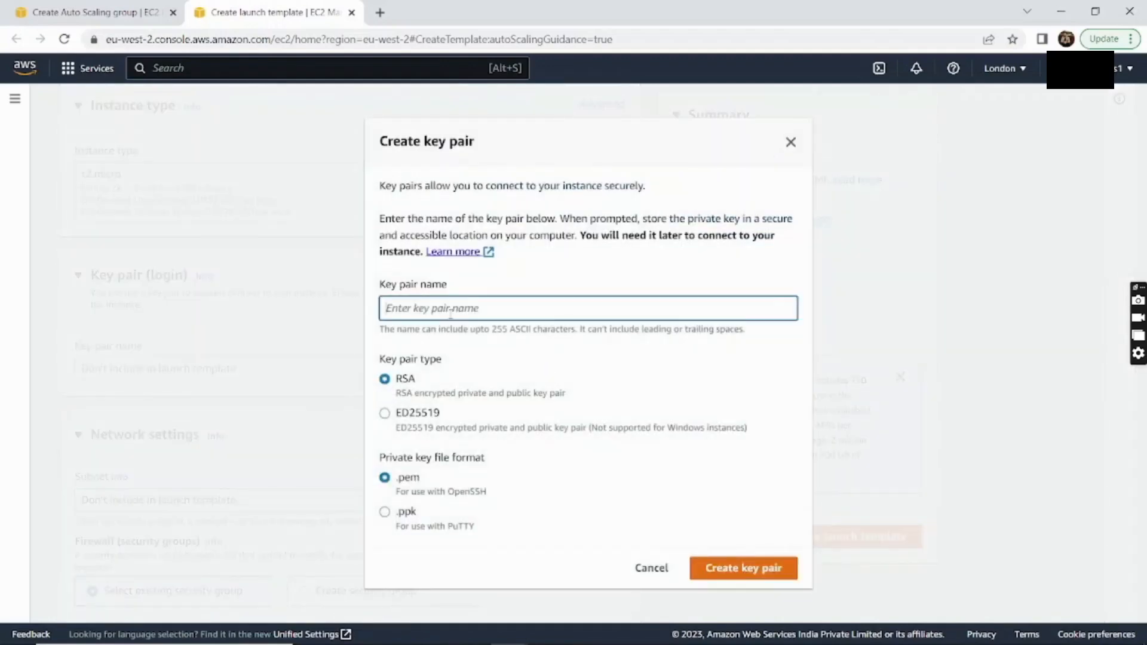
text(DemoLondonKP)
click(385, 511)
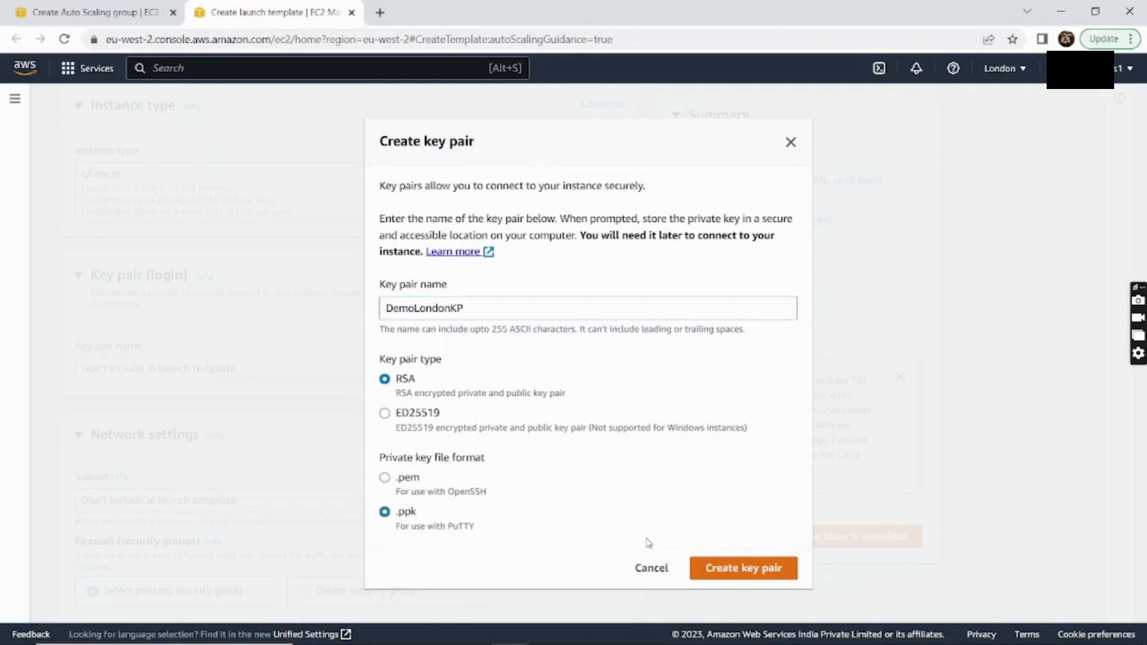
click(753, 565)
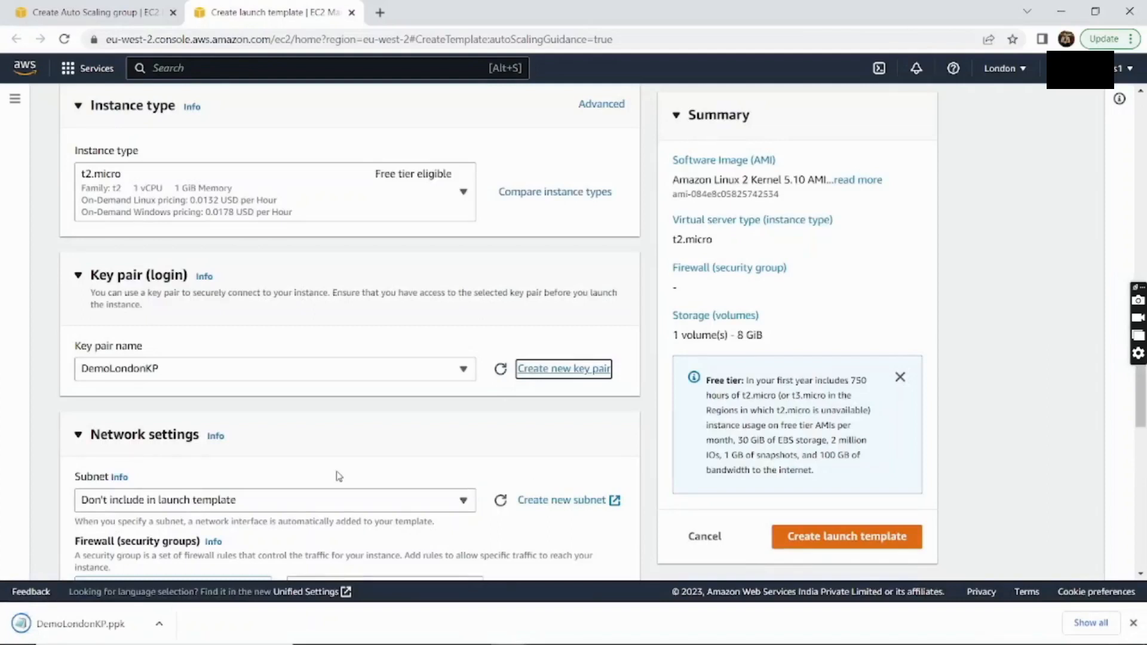
Have the template create a new security group named DemoSG
scroll(338, 472, down, 2)
scroll(338, 471, down, 1)
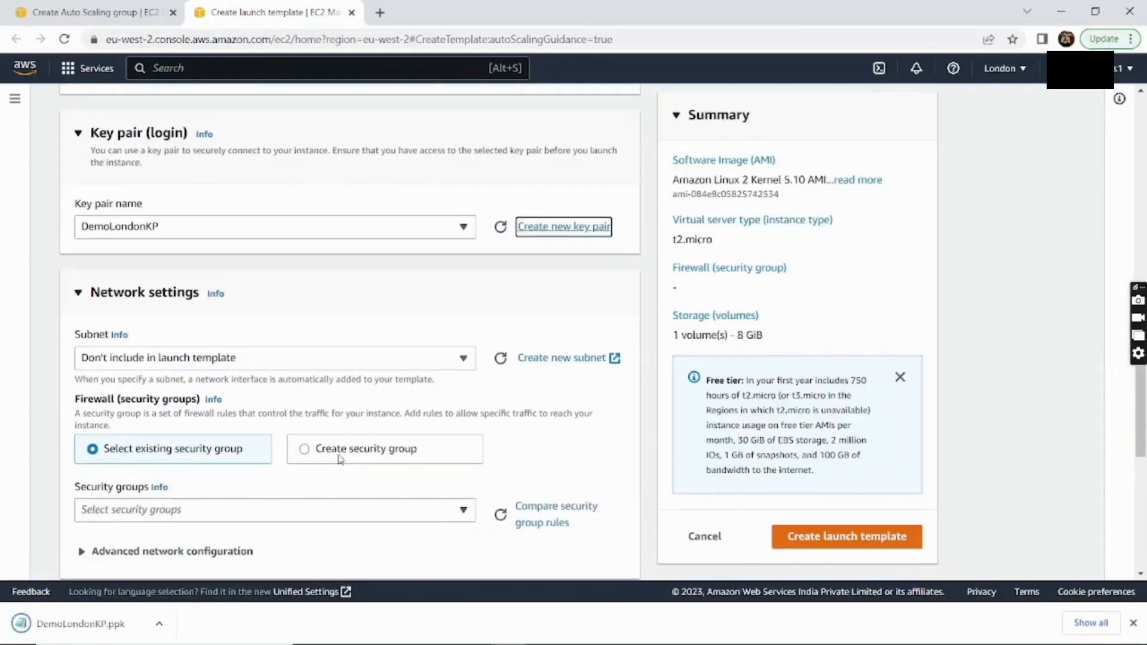
scroll(284, 388, down, 1)
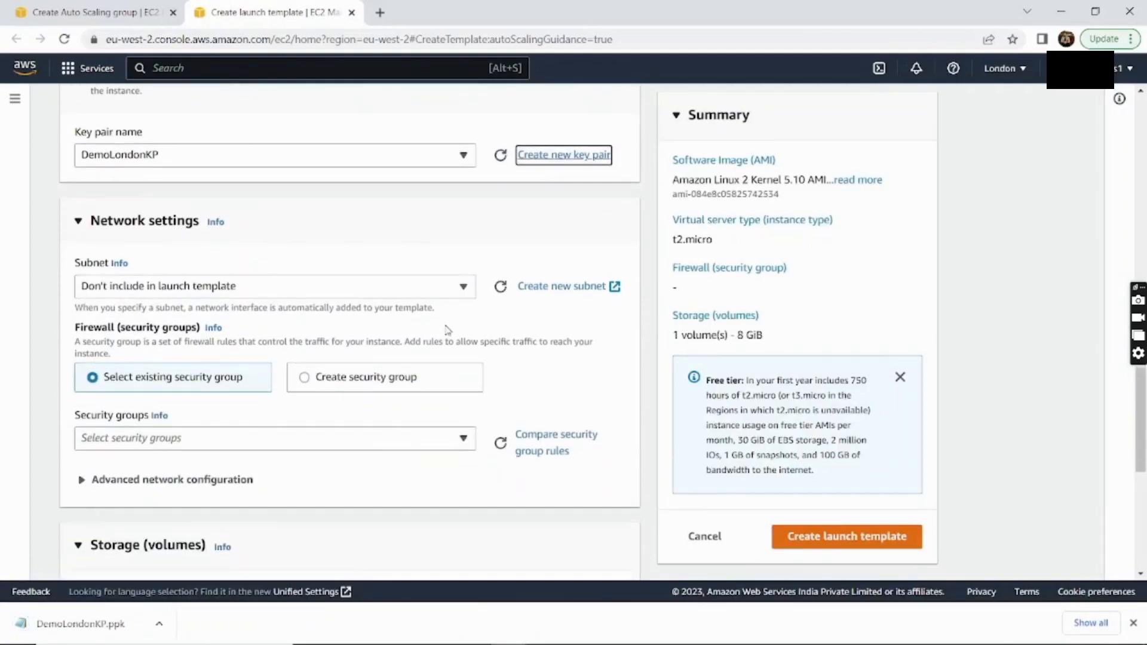
scroll(449, 328, down, 1)
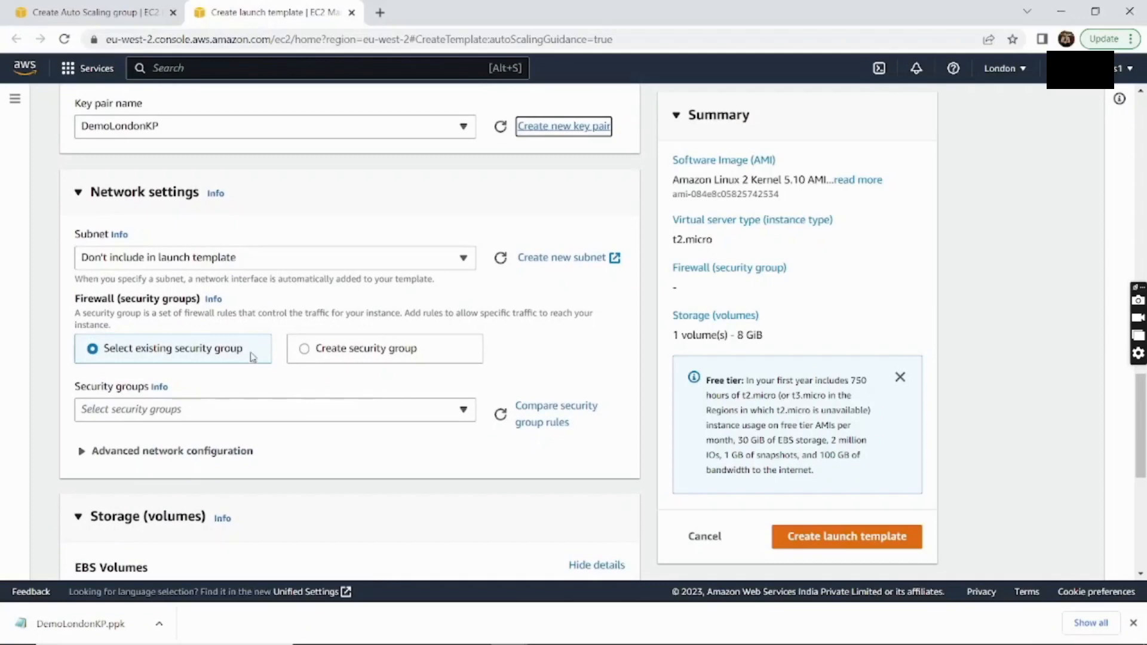
click(302, 357)
scroll(288, 363, down, 1)
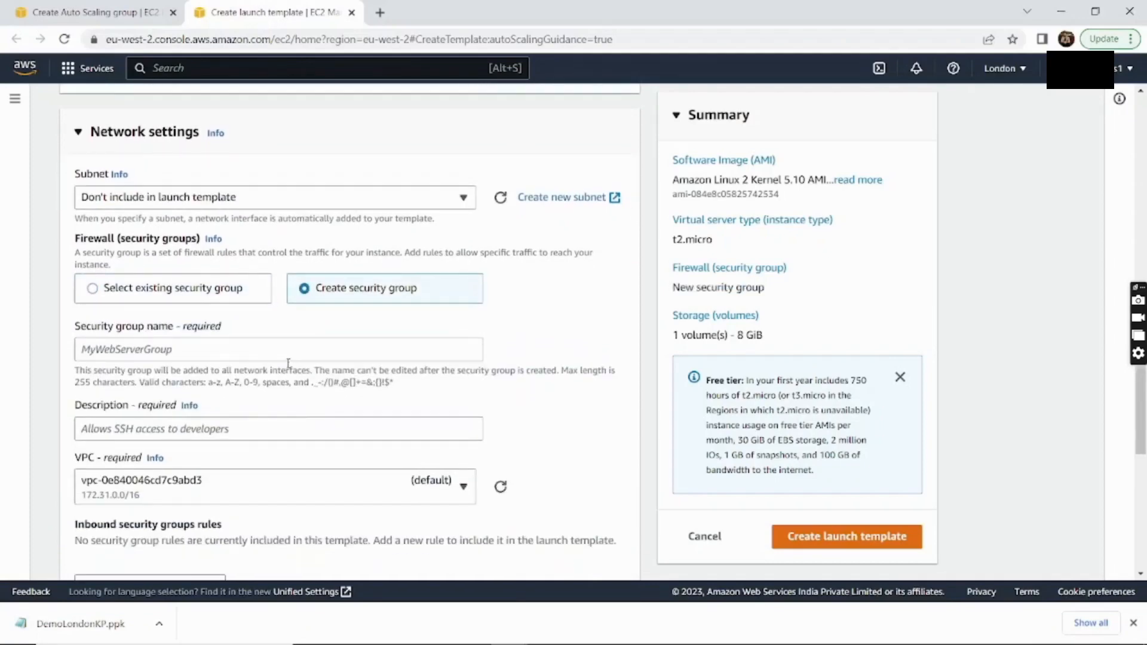
click(280, 349)
text(Demo)
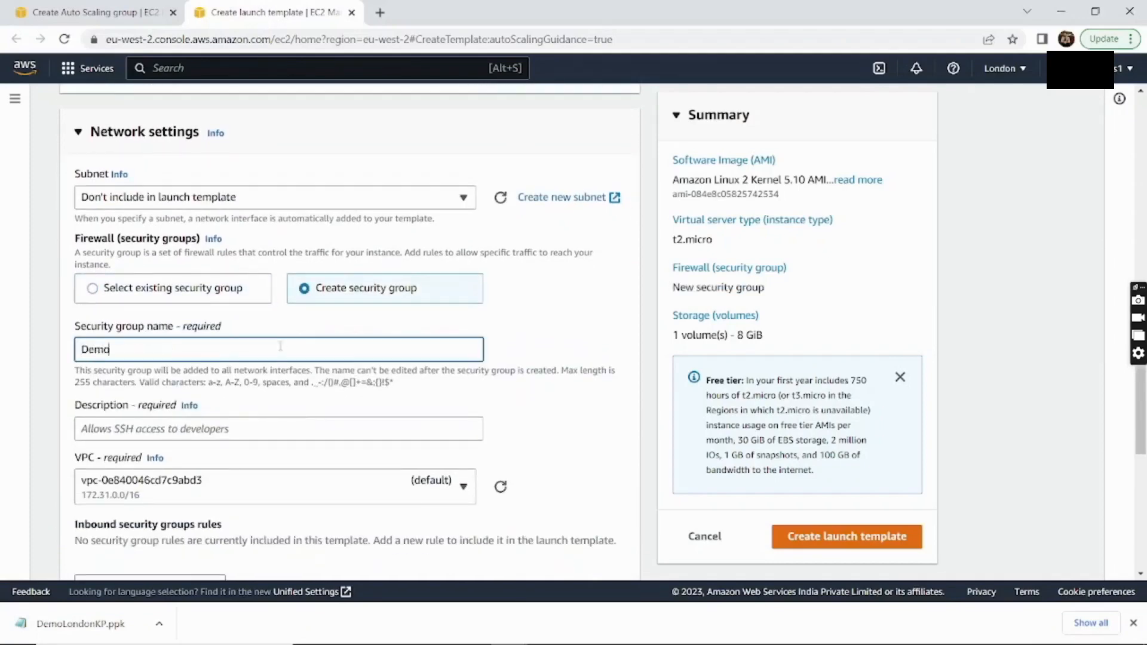
text(SG)
Describe the security group as 'Demo Security Group' and add an inbound rule
scroll(280, 347, down, 2)
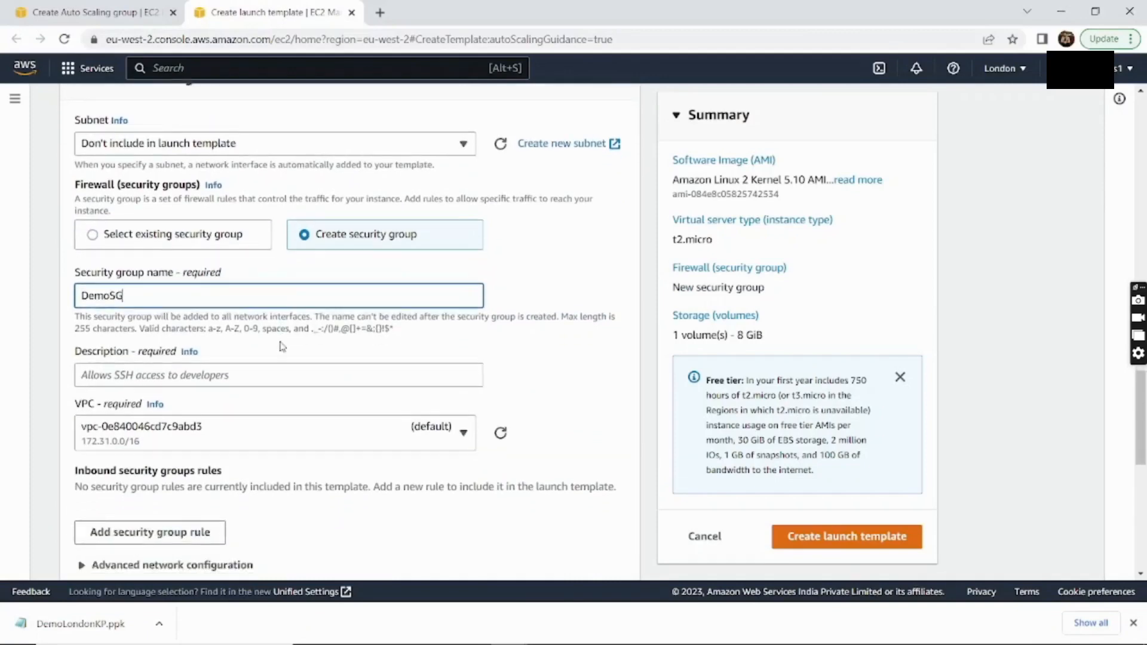
click(254, 329)
text(D)
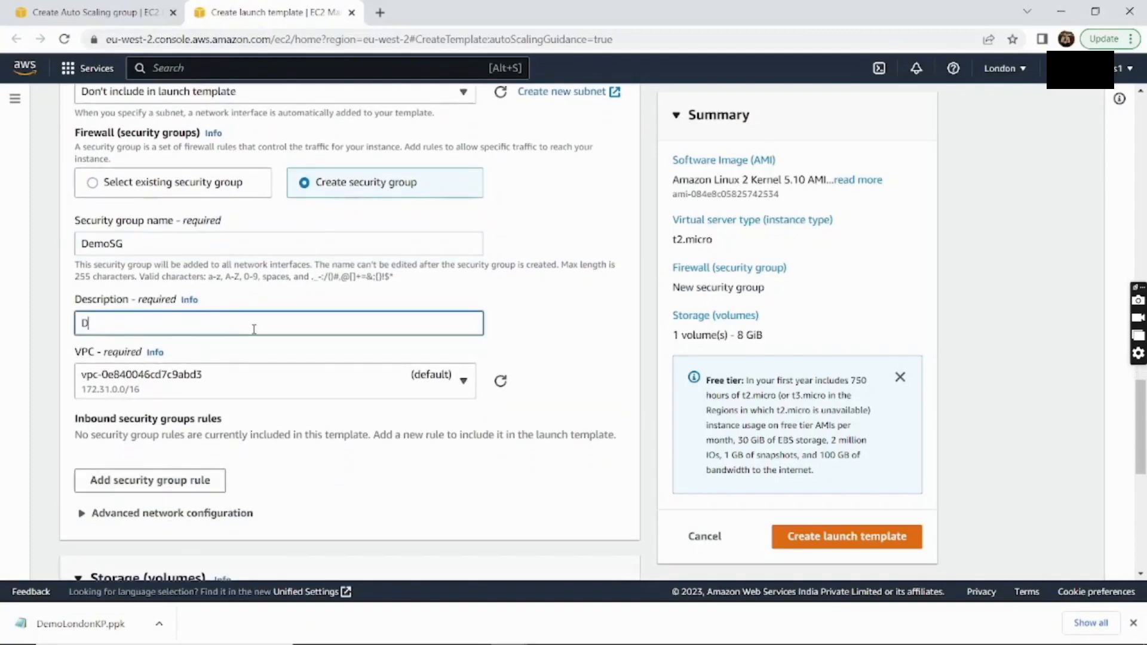
text(emo Security Group)
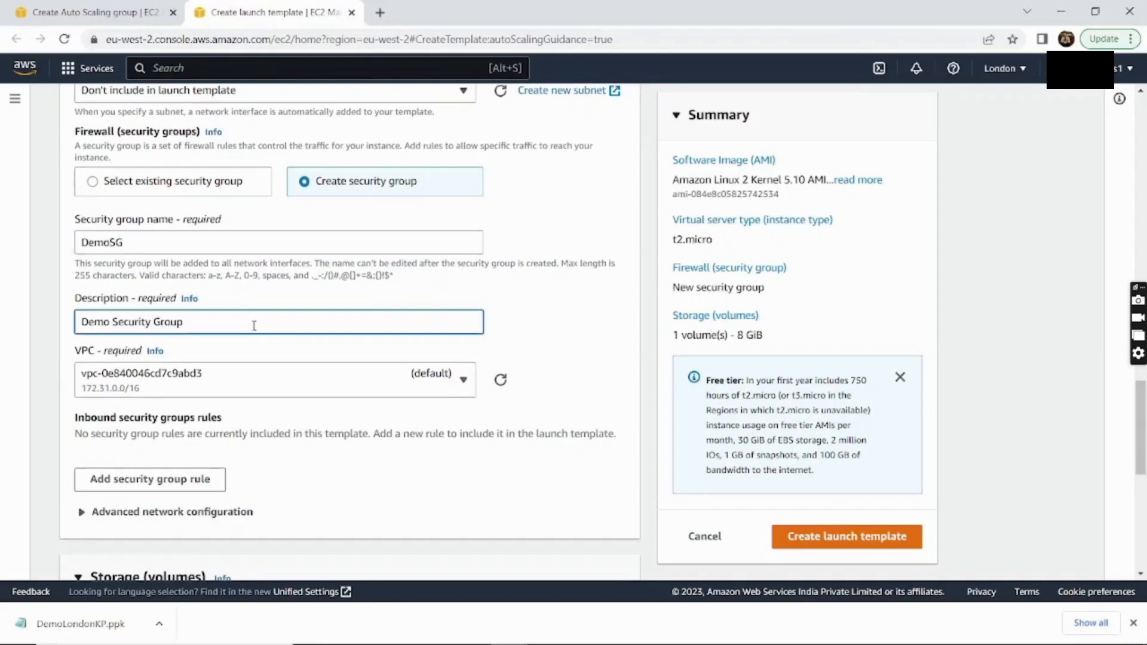
scroll(254, 326, down, 1)
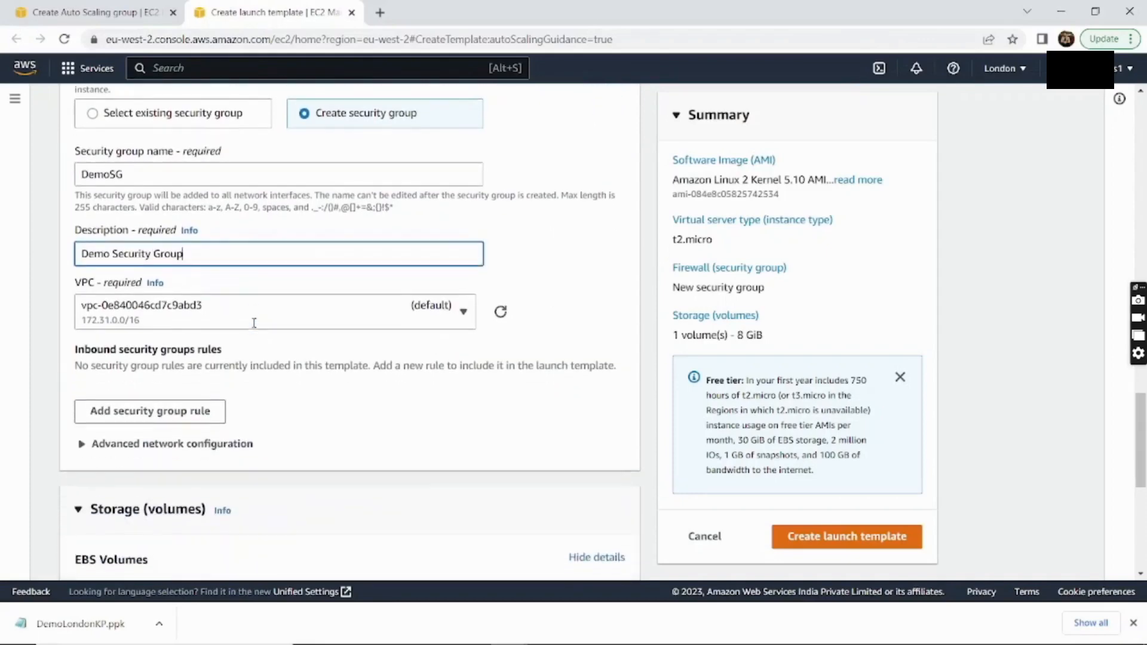
click(190, 410)
Make the first inbound rule SSH on port 22 from anywhere (0.0.0.0/0)
scroll(224, 420, down, 1)
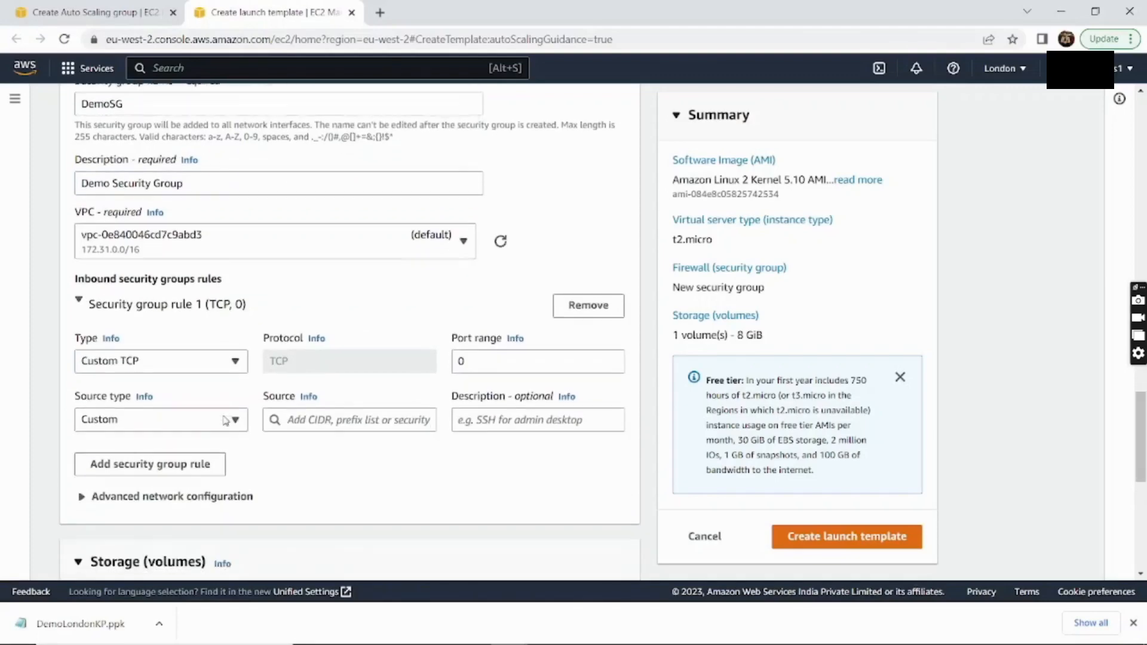
click(209, 361)
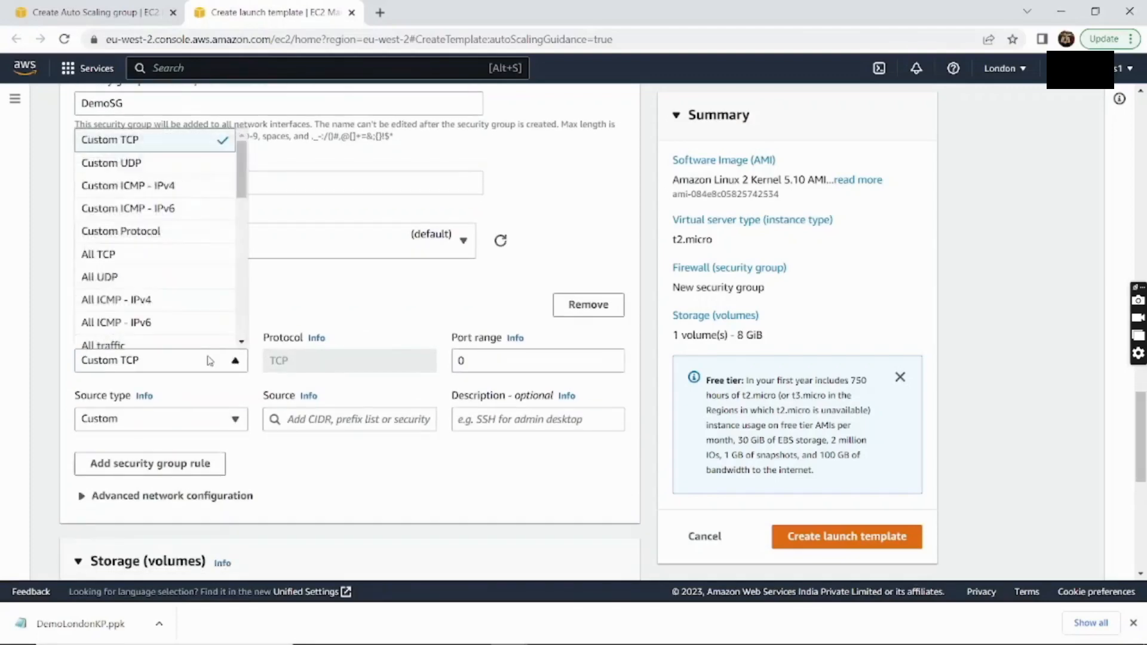
scroll(160, 283, down, 2)
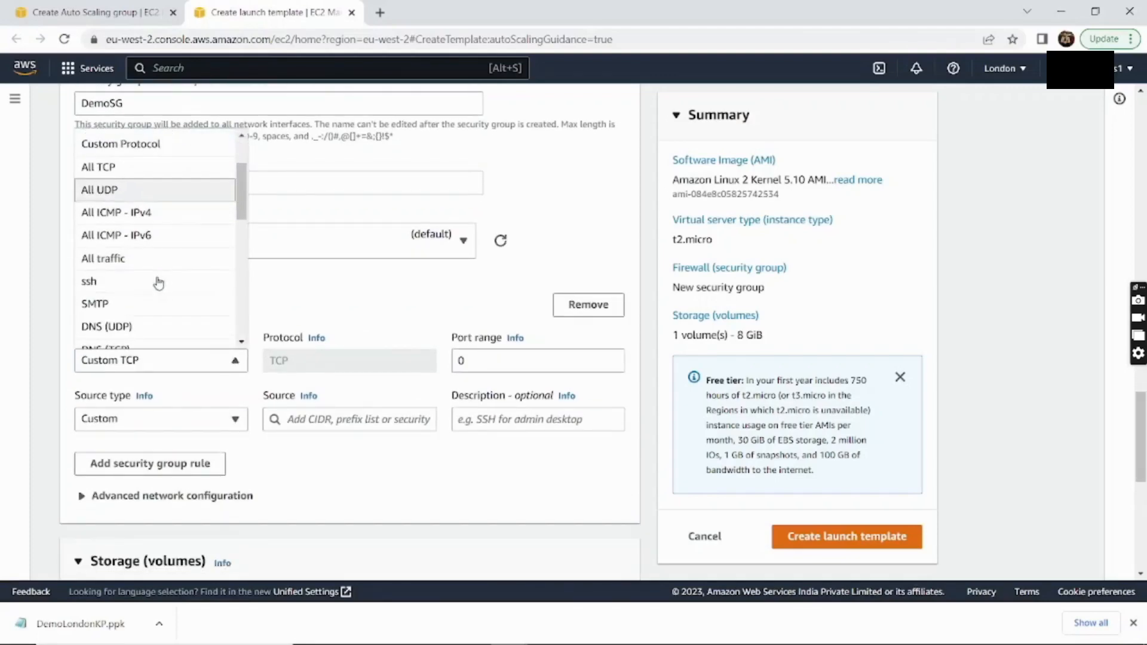
click(133, 283)
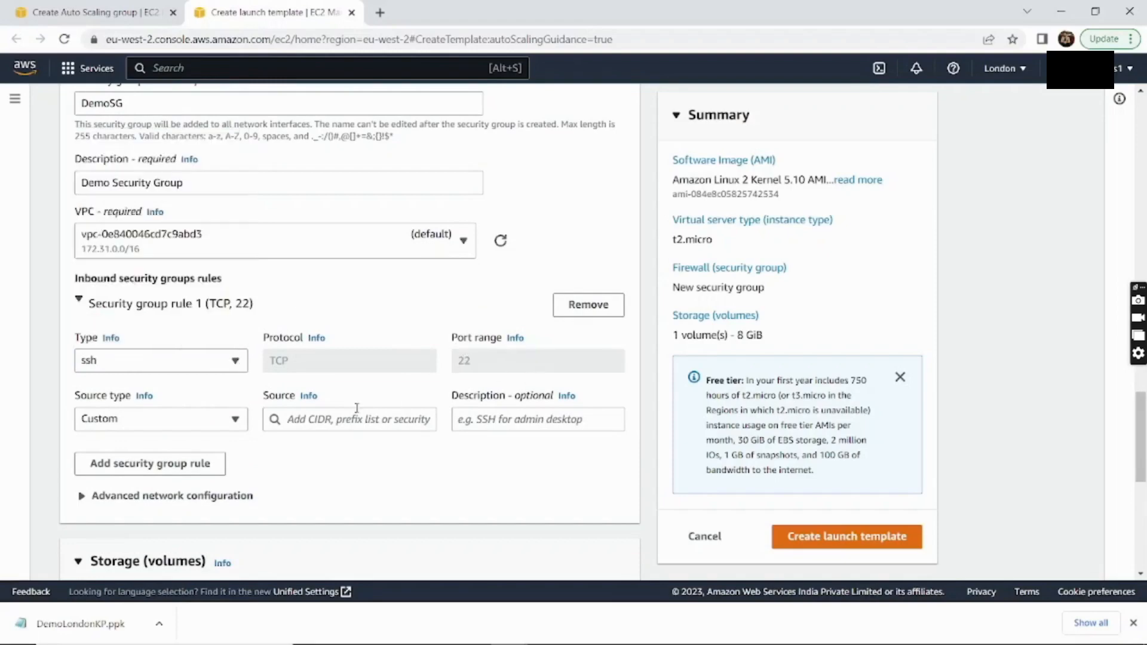
scroll(359, 403, down, 1)
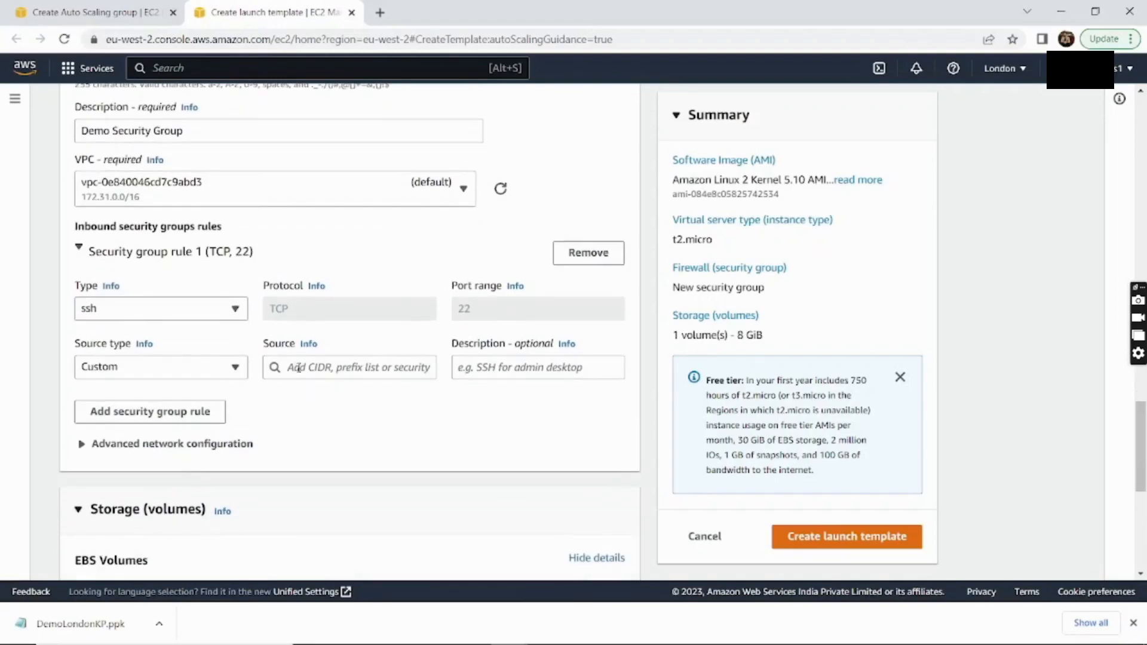
click(234, 370)
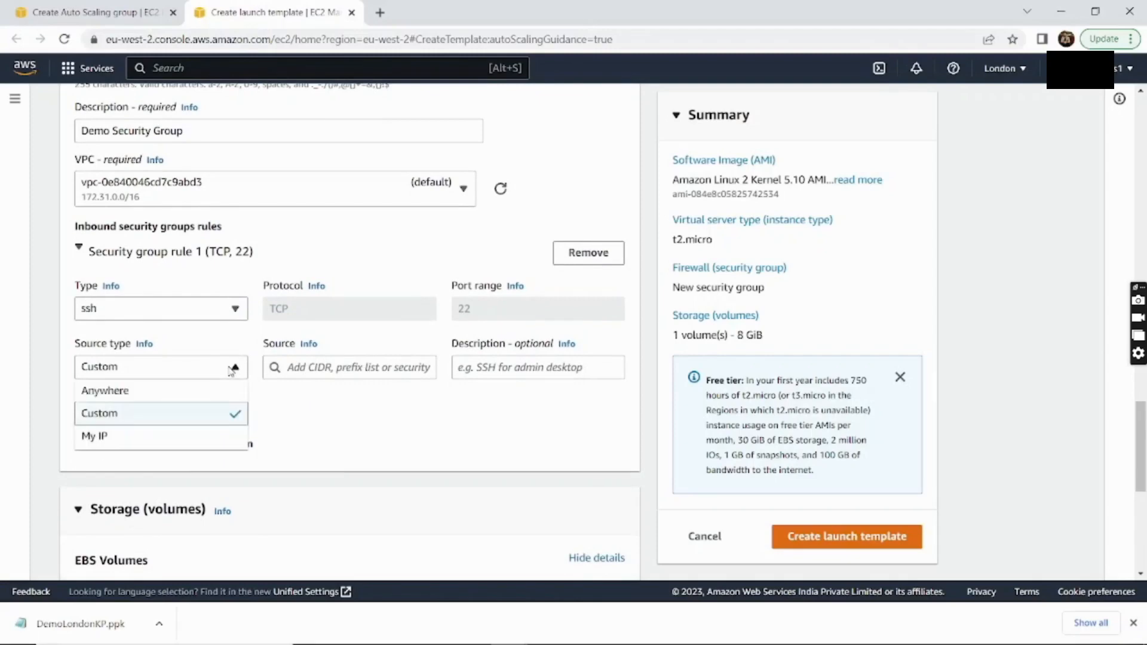
click(190, 397)
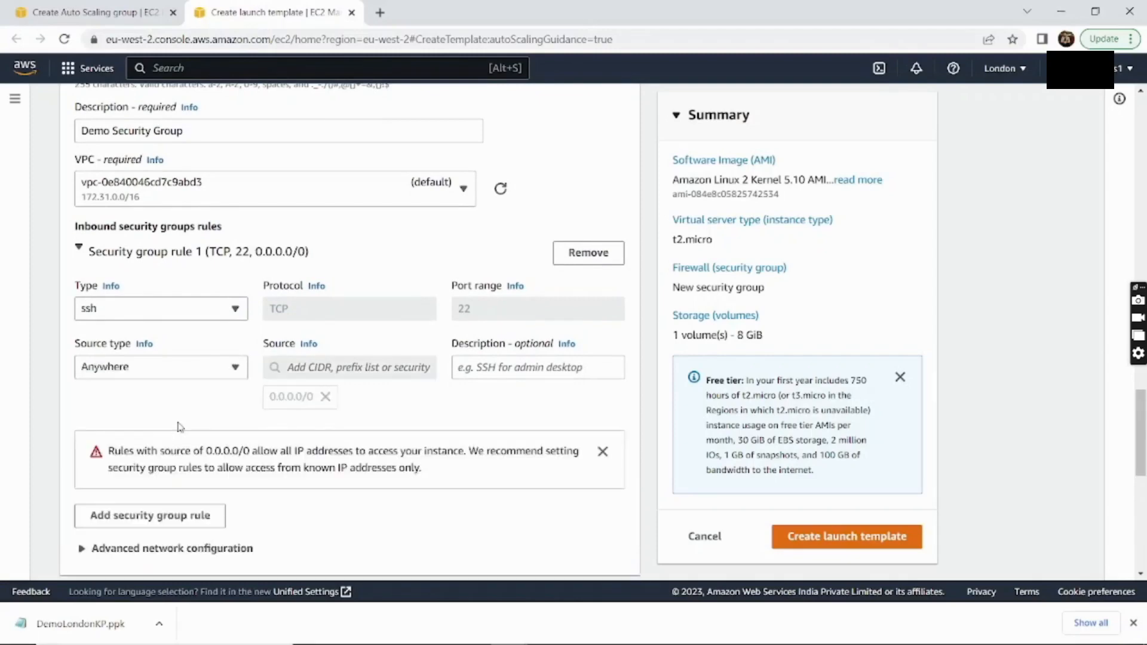
scroll(179, 425, down, 3)
Add a second inbound rule allowing HTTP on port 80 from anywhere
click(174, 367)
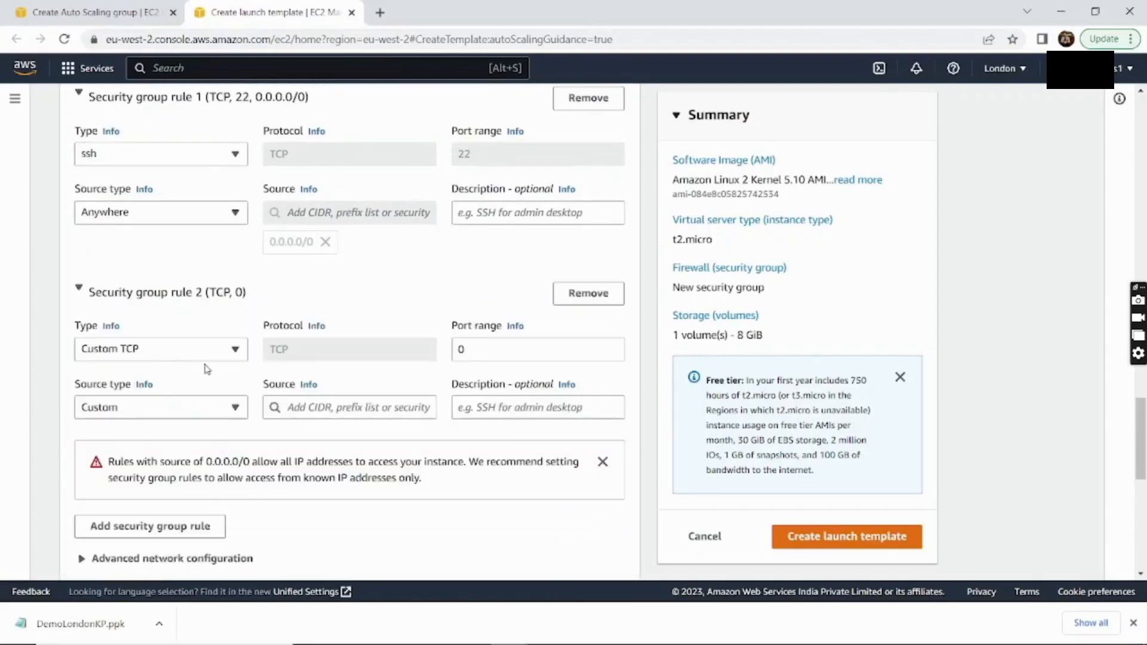
click(199, 357)
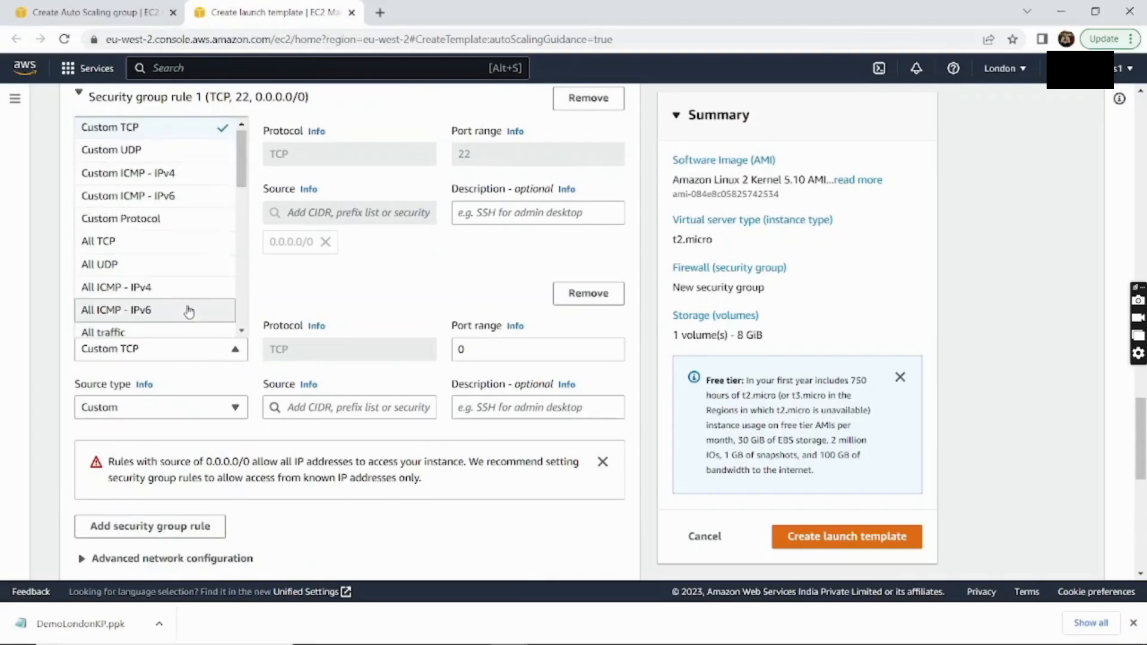
scroll(187, 314, down, 3)
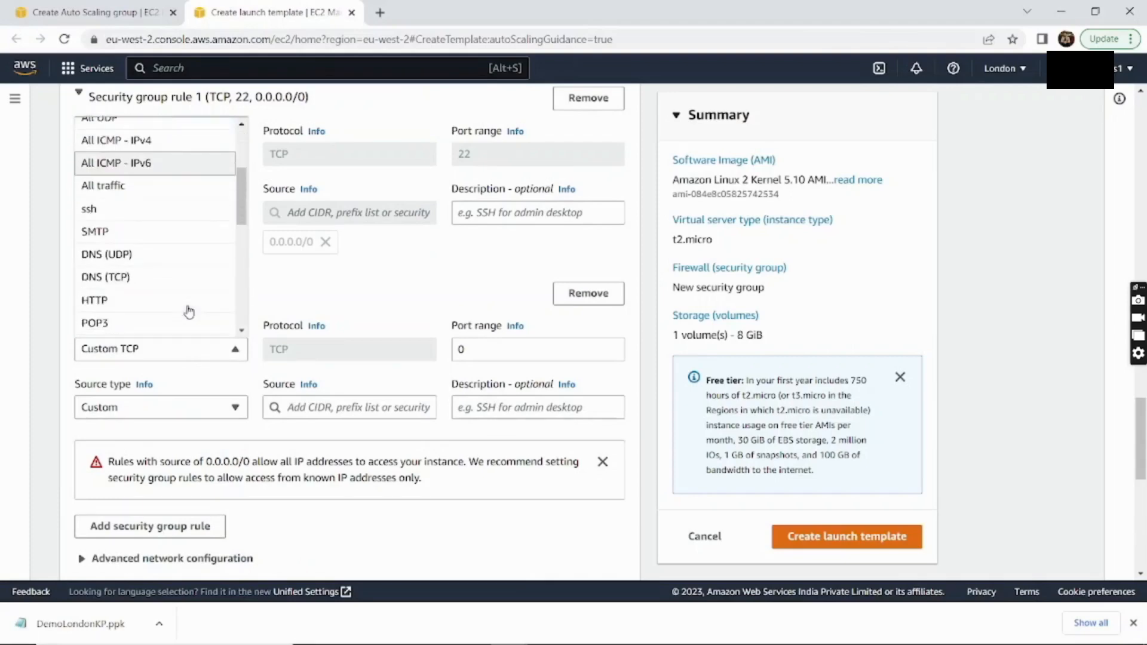
click(144, 306)
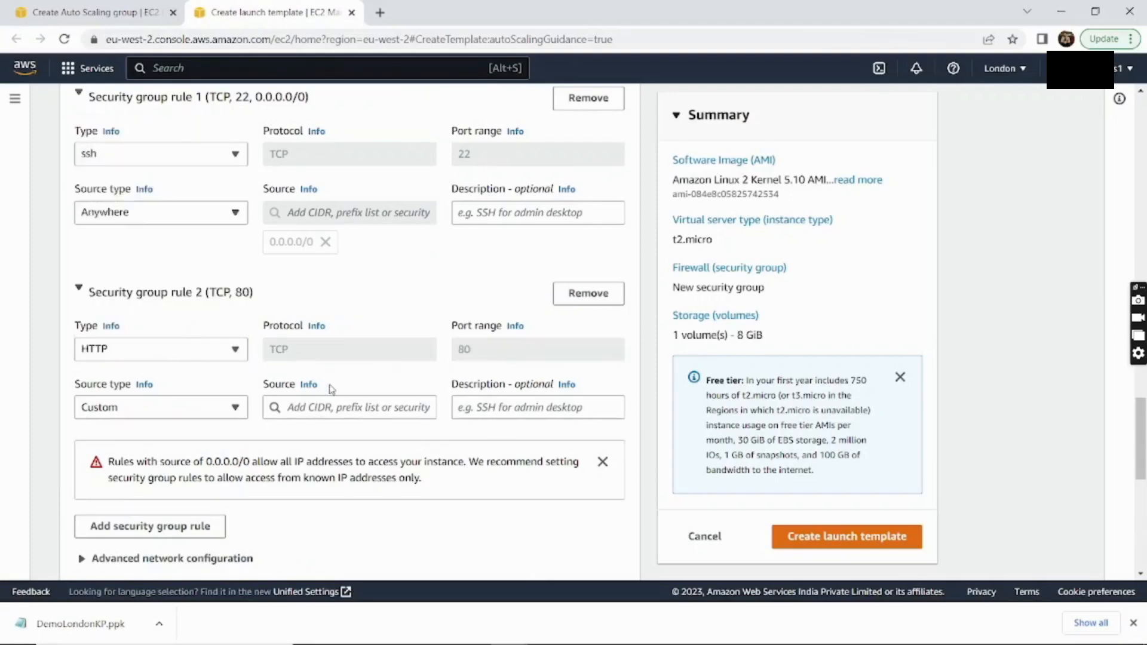
scroll(458, 376, down, 3)
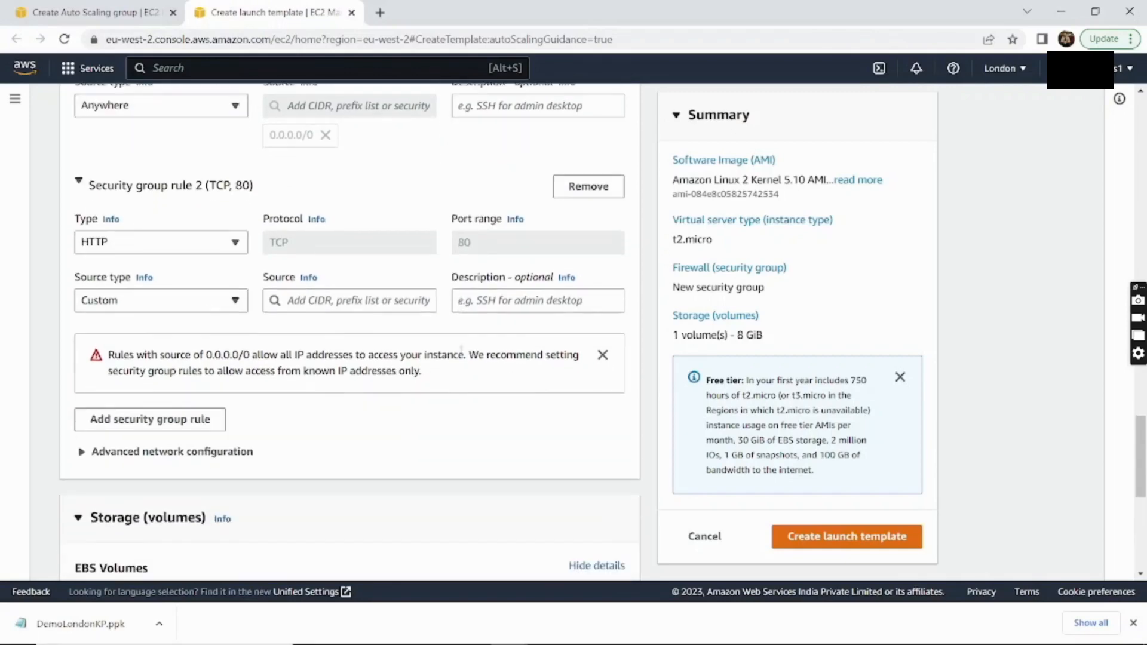
click(221, 307)
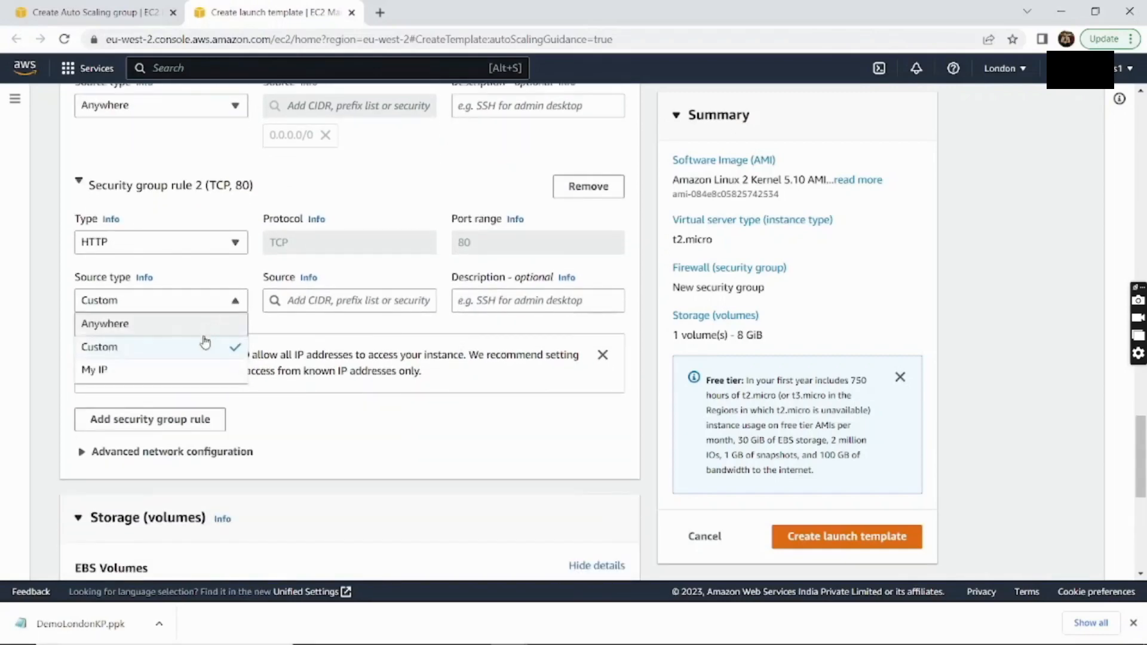
click(199, 327)
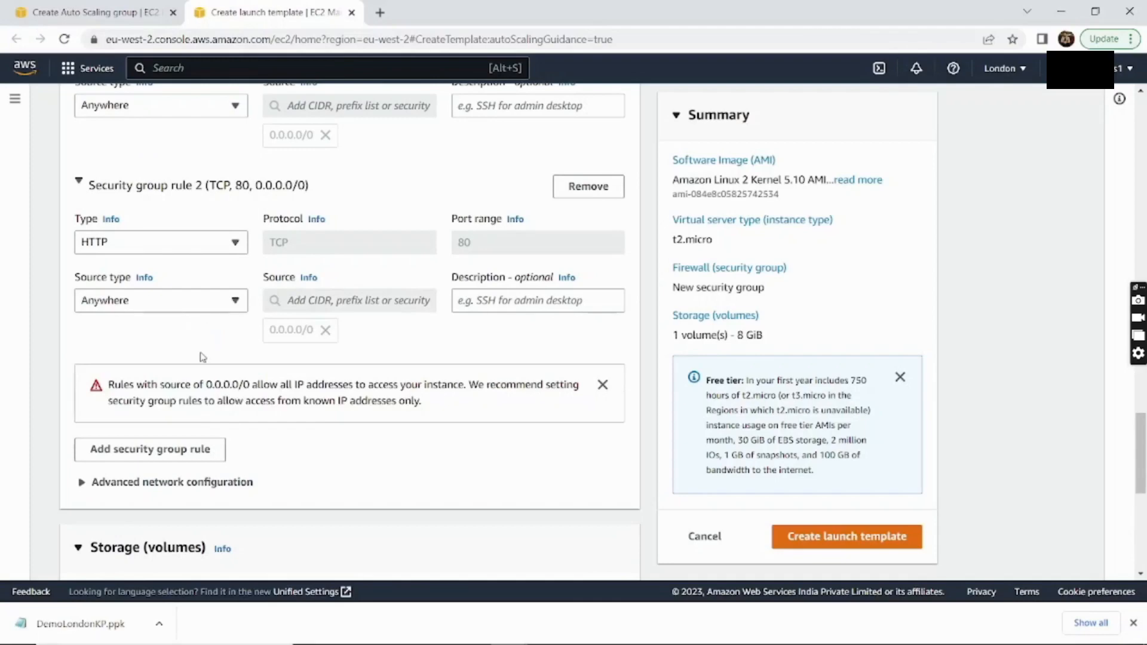
scroll(201, 352, down, 2)
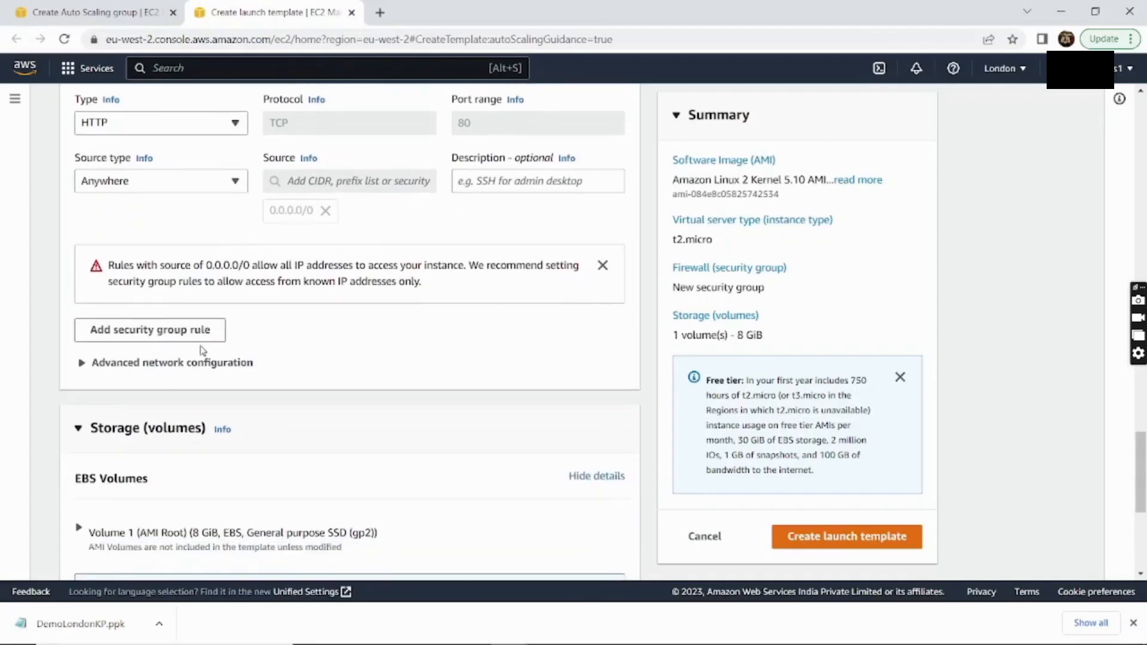
Expand Advanced details and select the empty User data field, fetching the script from Notepad++
scroll(204, 351, down, 4)
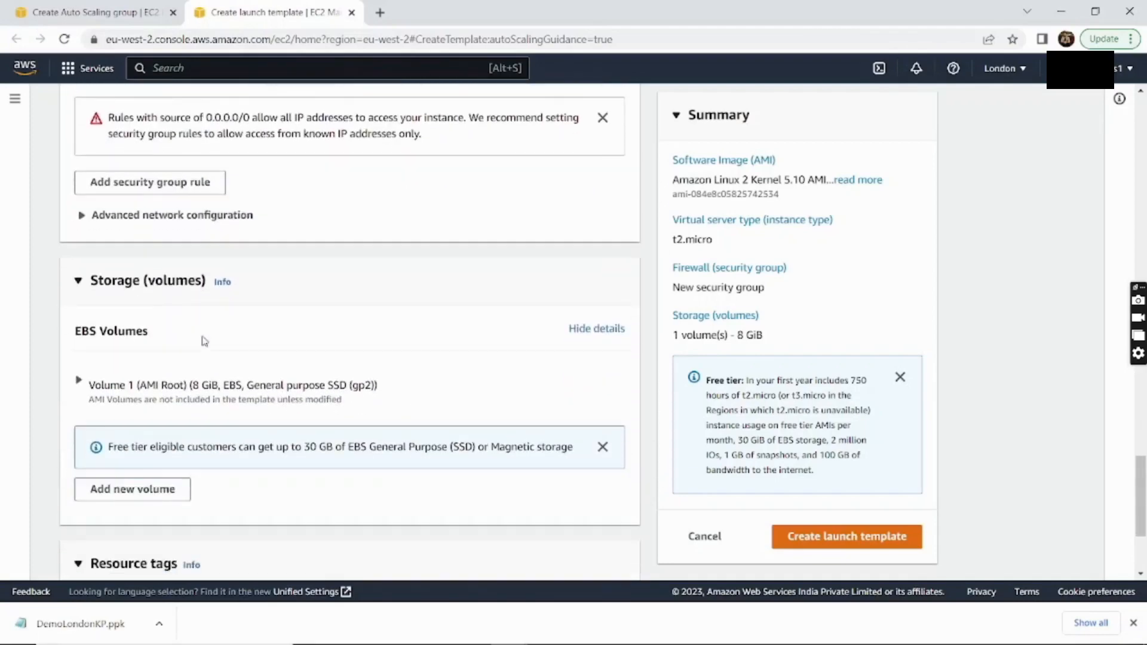
scroll(203, 330, down, 2)
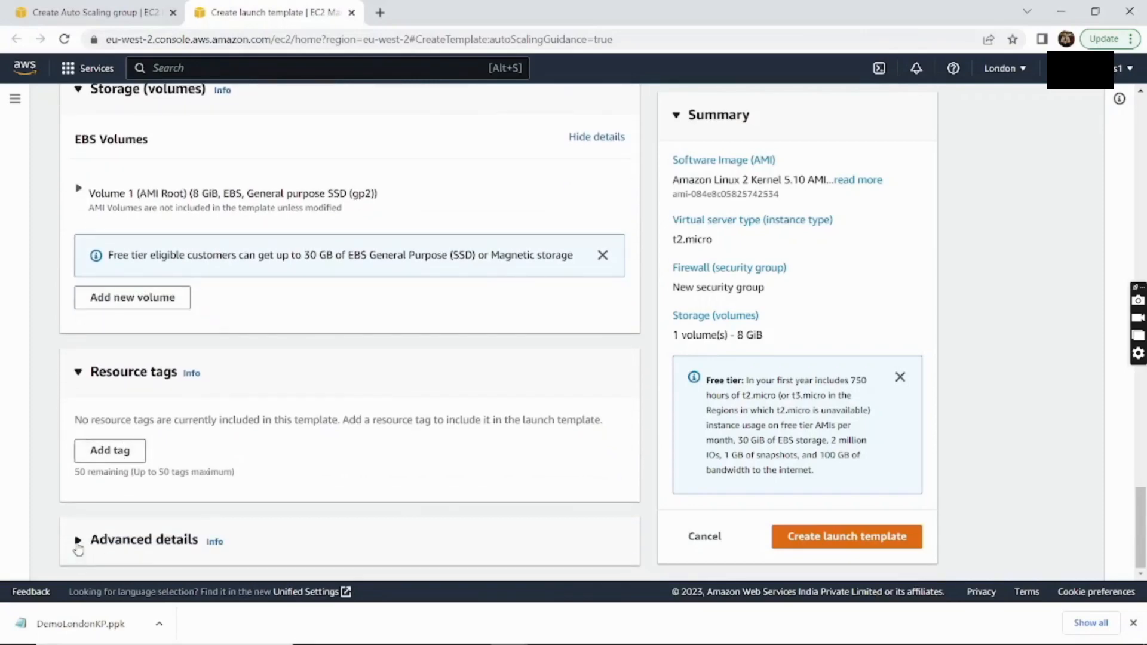
click(194, 536)
scroll(286, 523, down, 20)
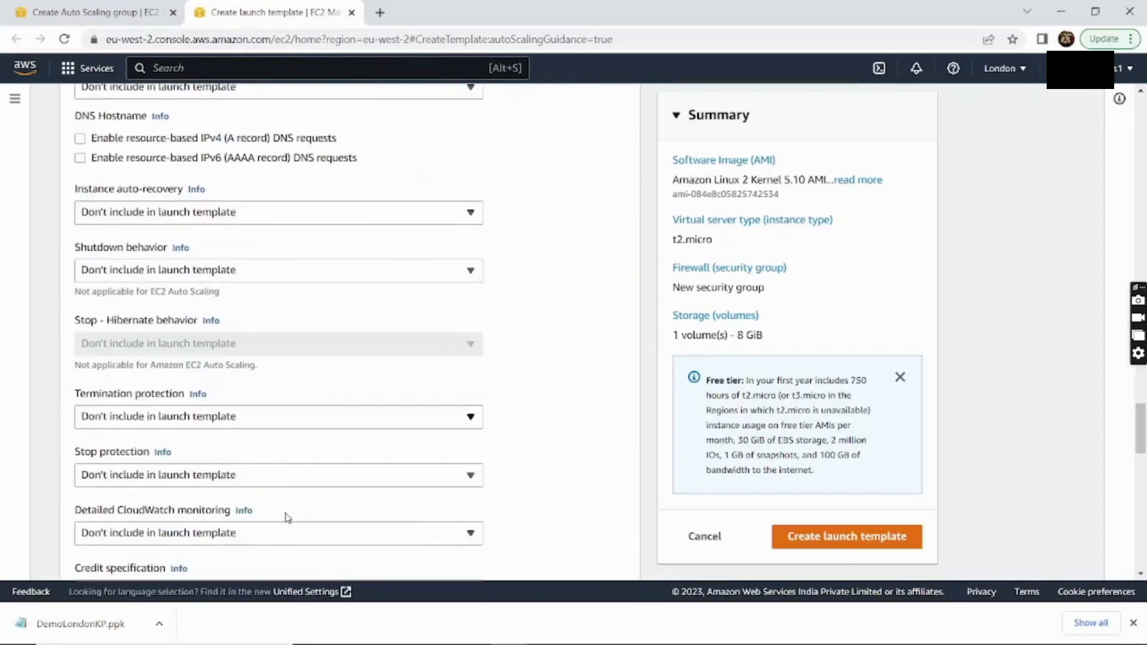
scroll(289, 499, down, 8)
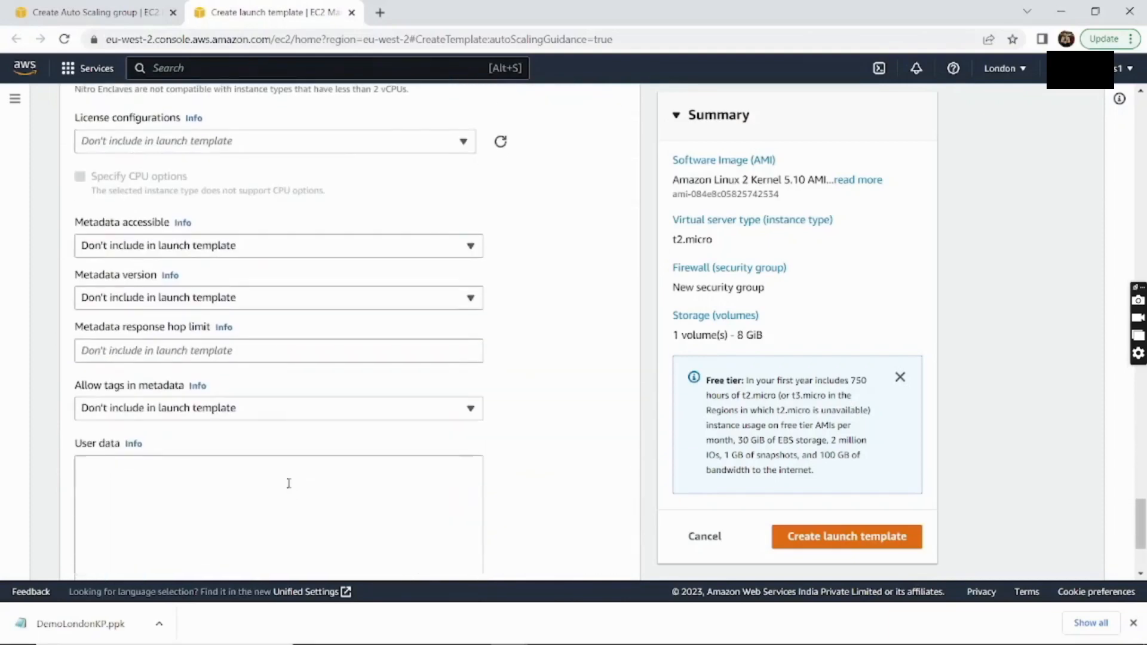
click(277, 424)
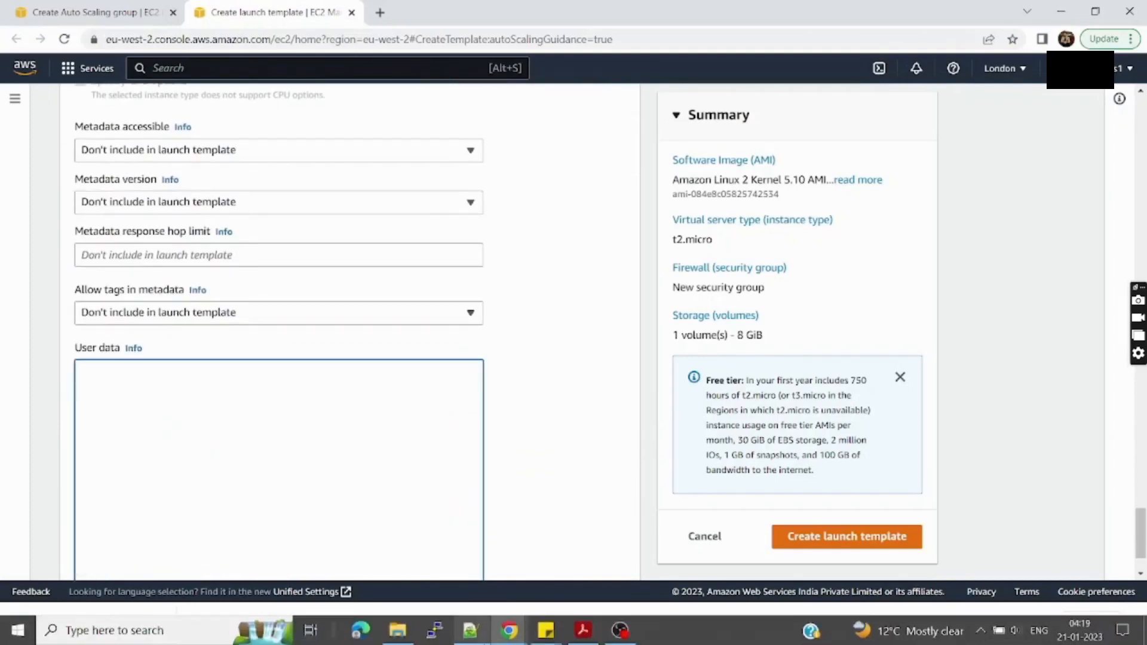
click(482, 632)
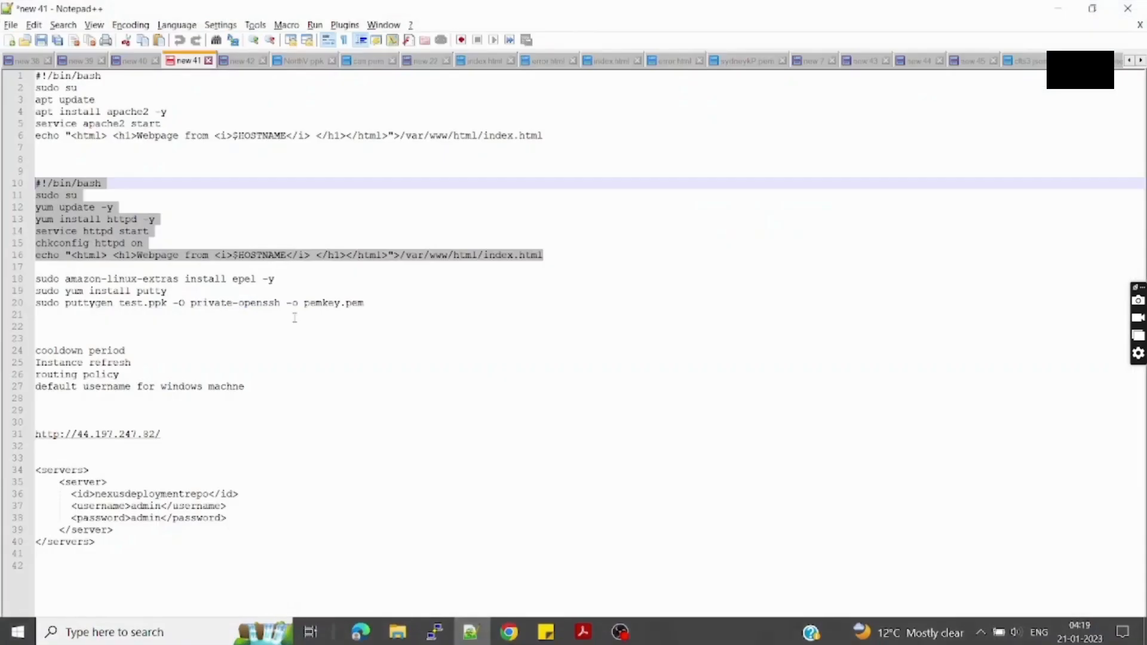
key(alt+Tab)
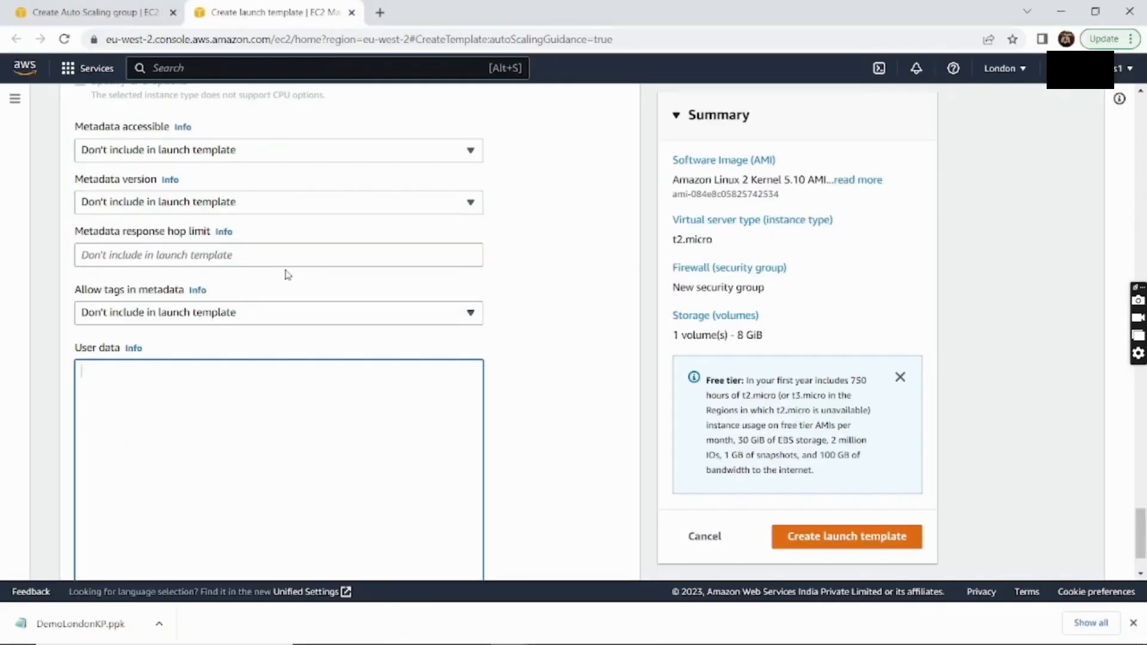
Paste the httpd install-and-start hostname webpage script into User data and create the launch template
text(#!/bin/bash sudo su yum update -y yum install httpd -y service httpd start chkconfig httpd on echo "<html> <h1>Webpage from <i>$HOSTNAME</i> </h1> </html>">/var/www/html/index.html)
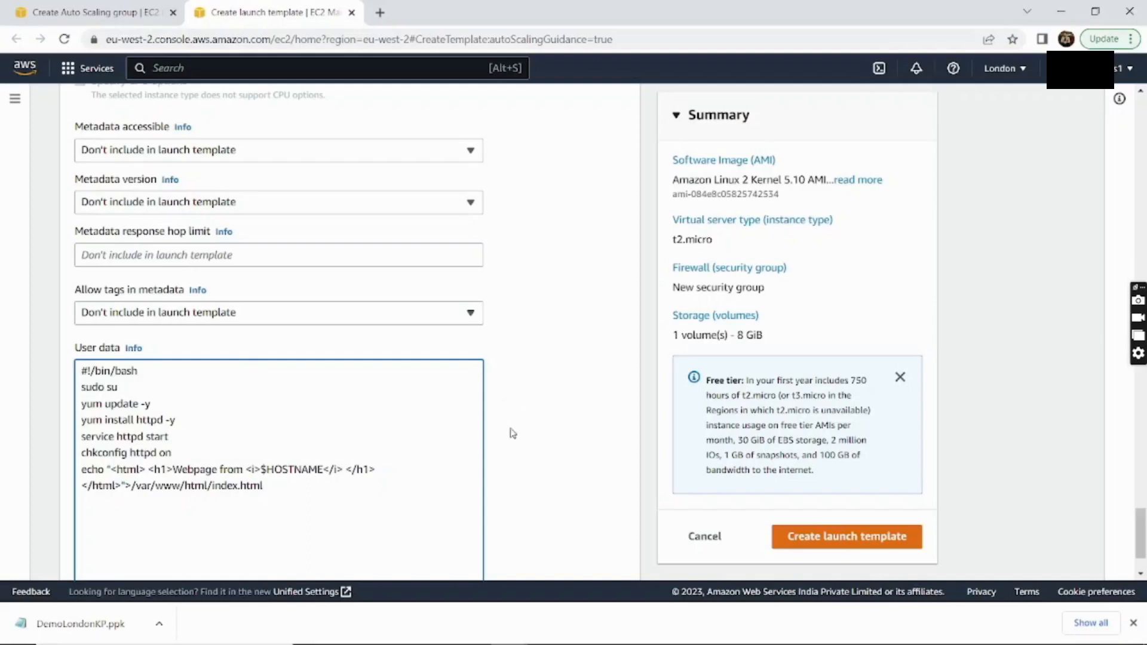
drag(274, 486, 78, 469)
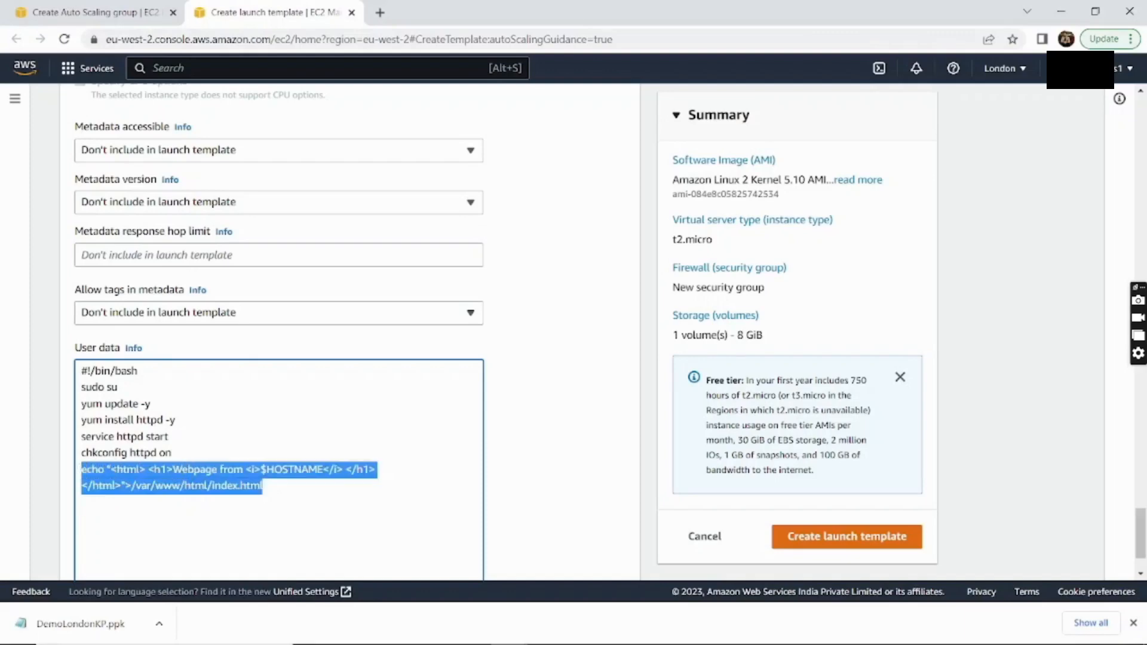
click(540, 464)
scroll(544, 460, down, 1)
scroll(543, 459, down, 1)
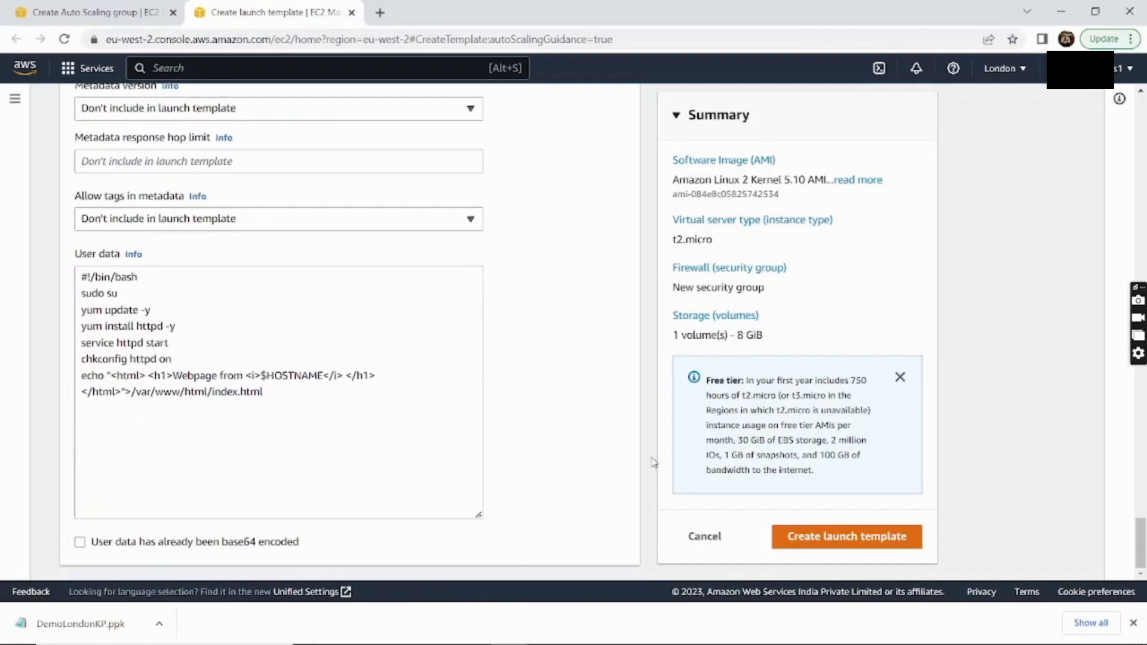
click(819, 534)
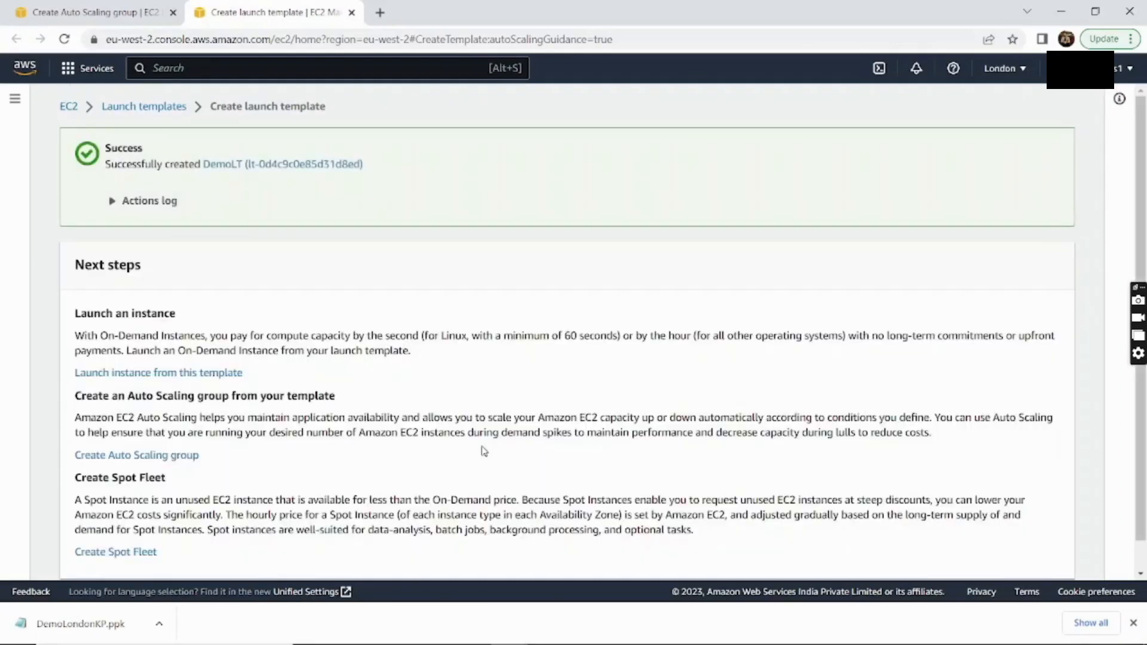
Refresh the template list, choose DemoLT for DemoASG, and continue to instance launch options
scroll(483, 451, down, 1)
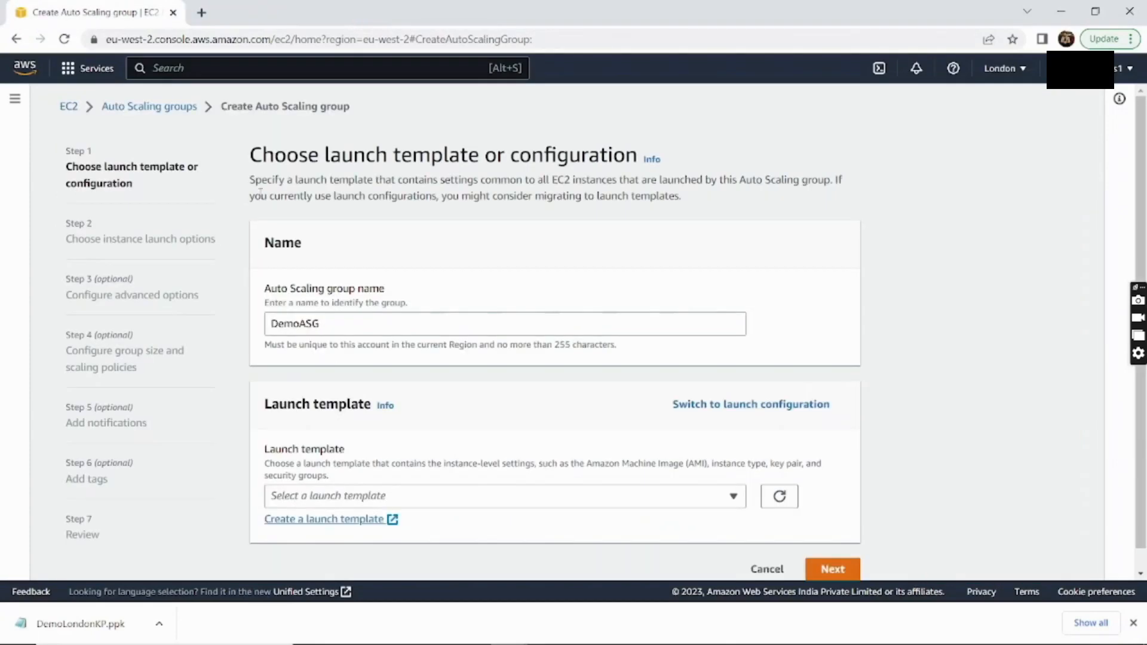
scroll(486, 459, down, 1)
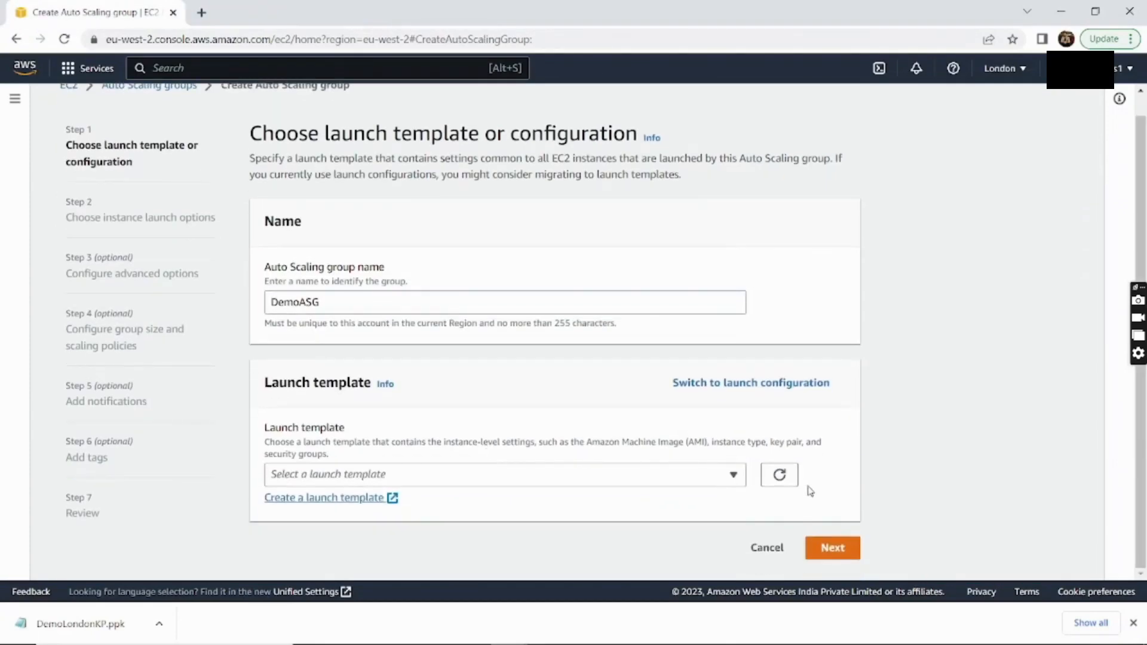
click(788, 479)
click(695, 479)
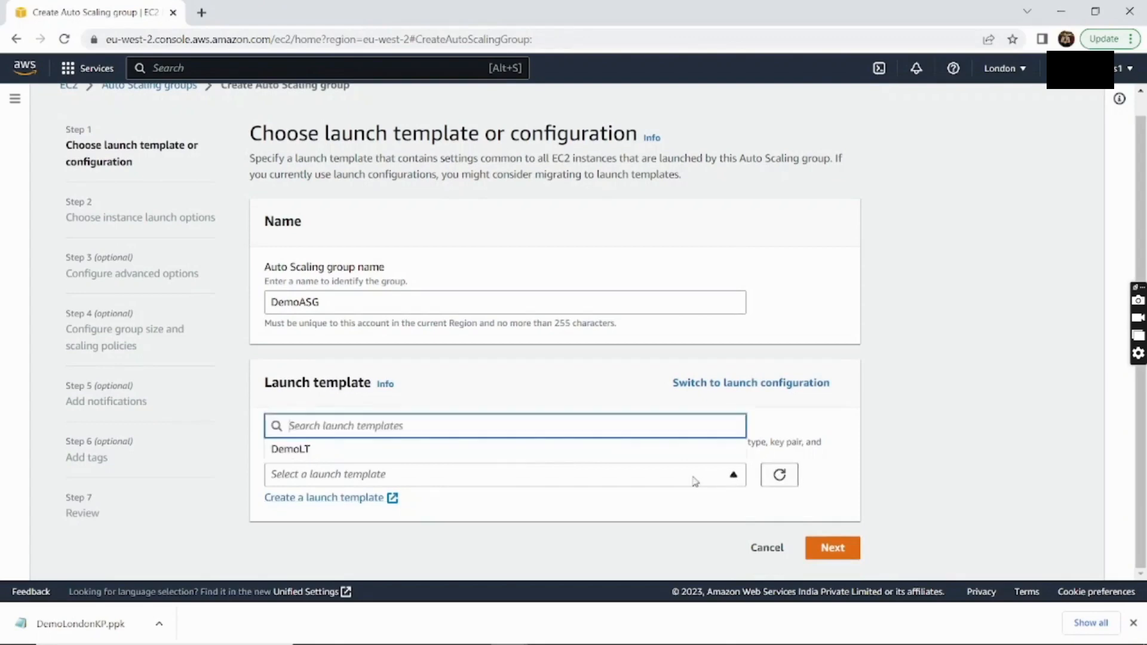
click(513, 458)
scroll(645, 502, down, 2)
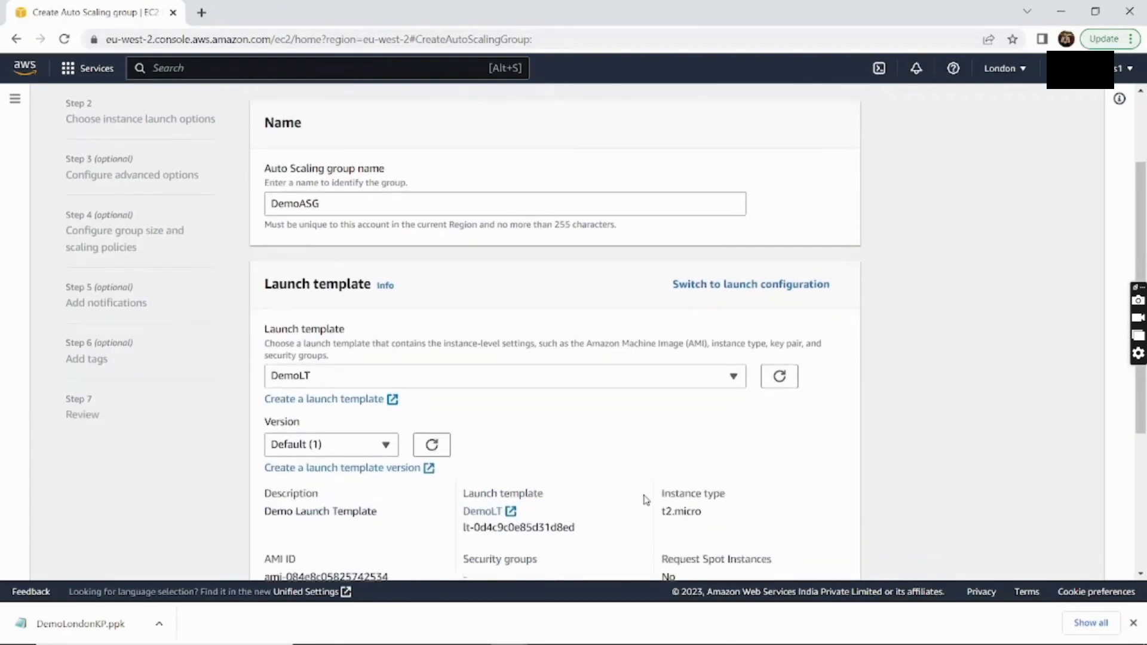
scroll(646, 500, down, 1)
scroll(647, 491, down, 3)
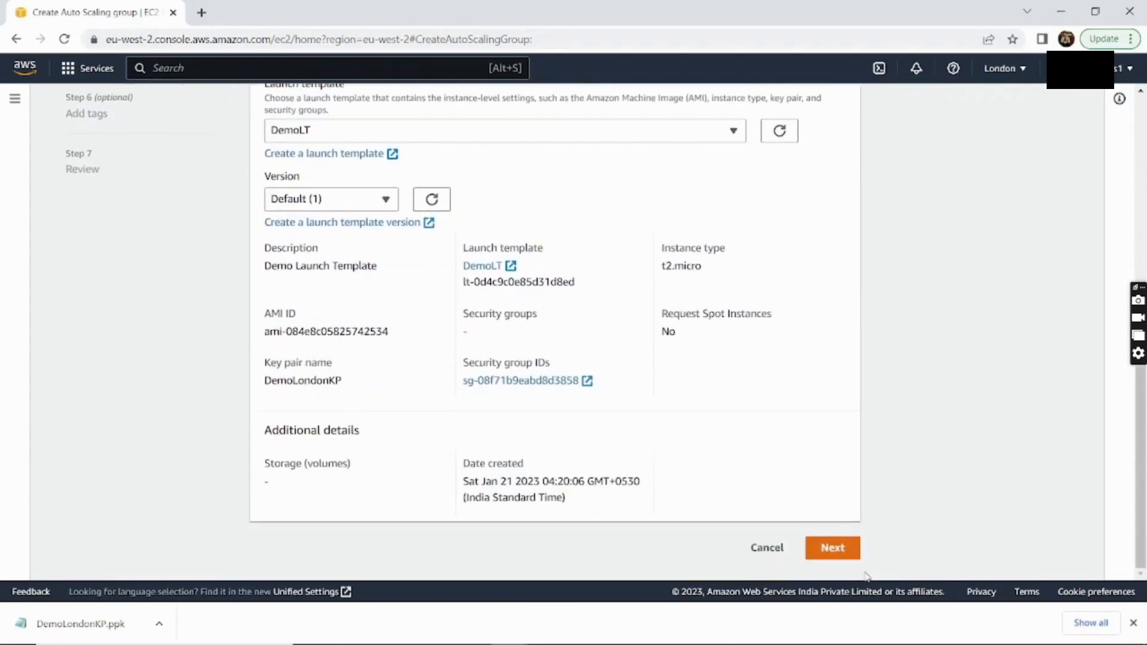
click(843, 551)
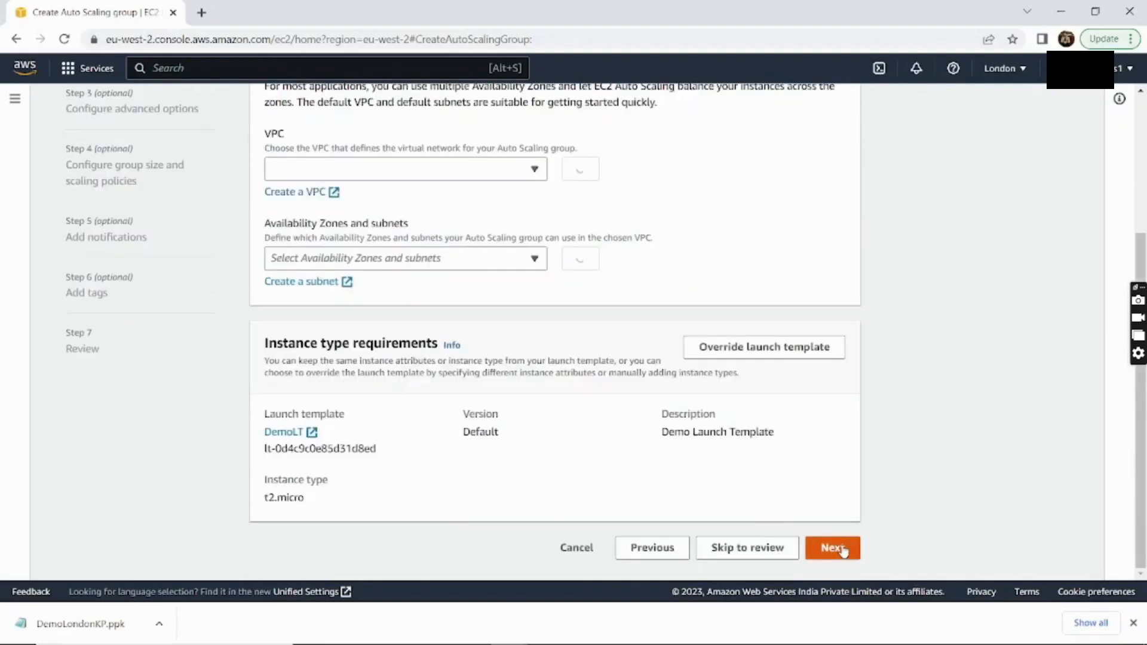
Tick the eu-west-2a, eu-west-2b and eu-west-2c subnets in the default VPC
scroll(648, 357, up, 3)
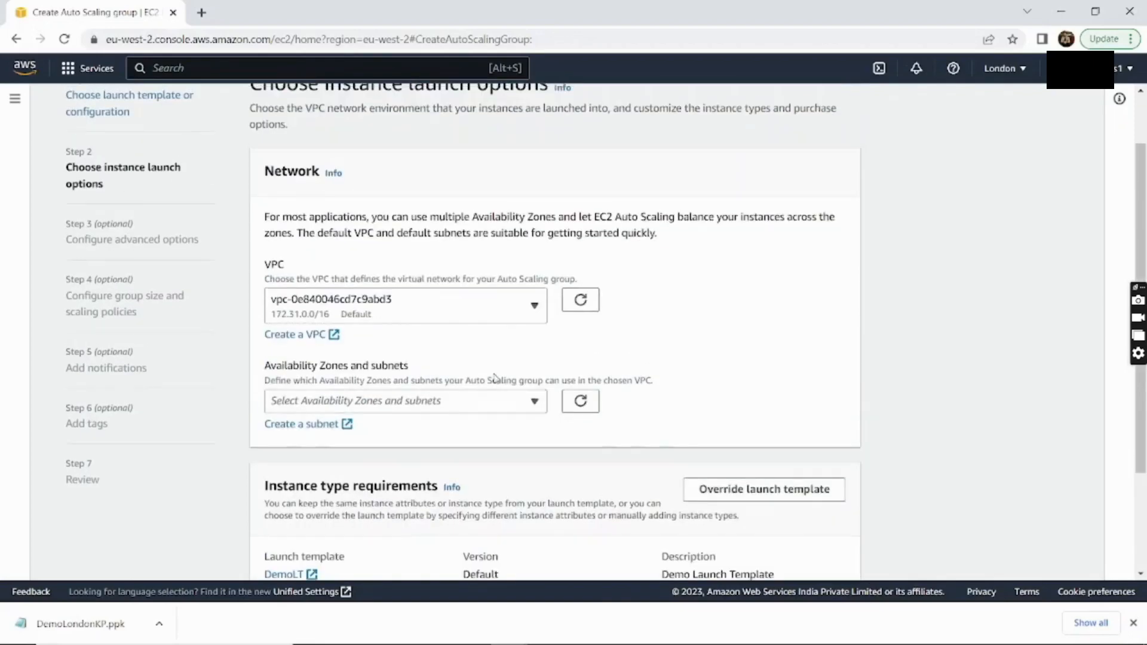
click(485, 400)
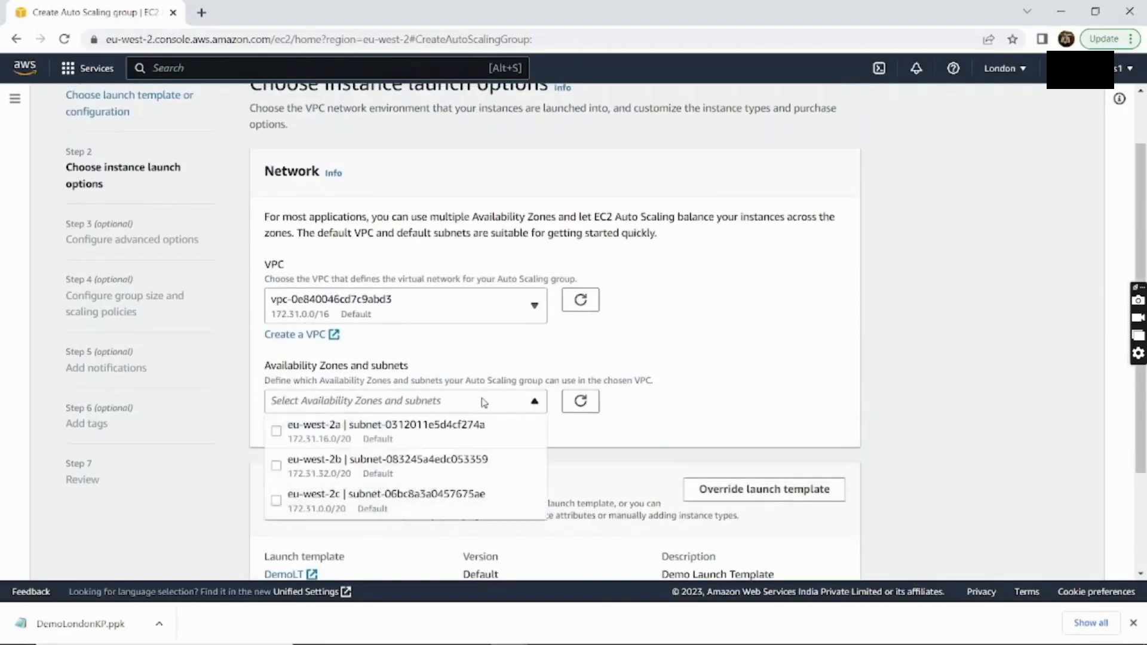
click(276, 431)
click(277, 466)
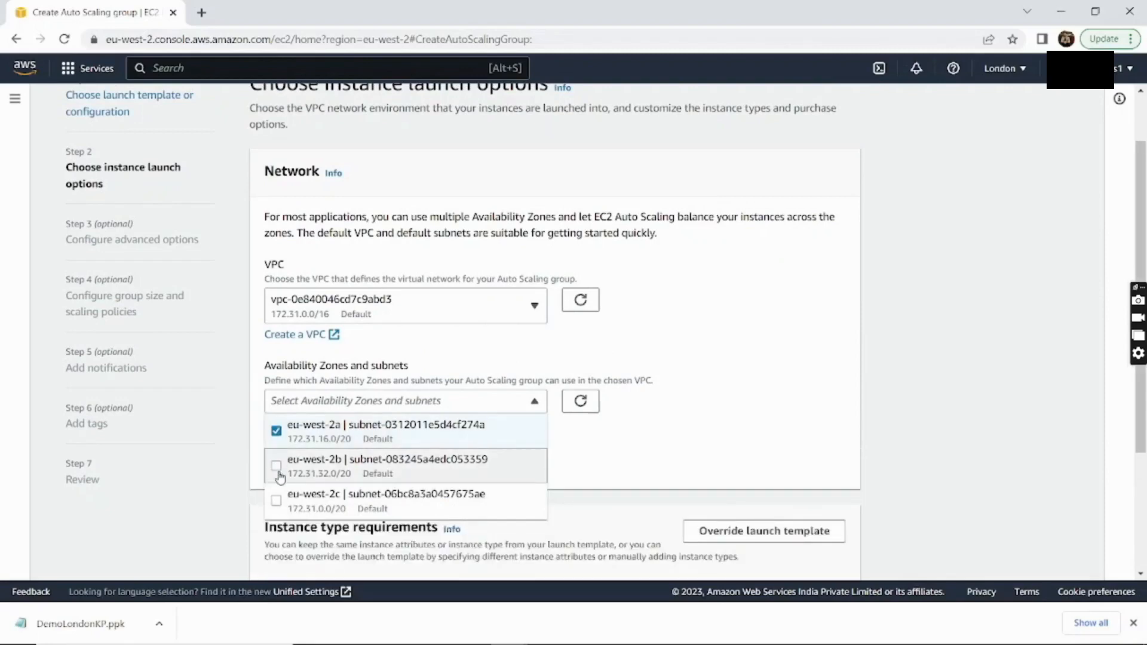
click(277, 500)
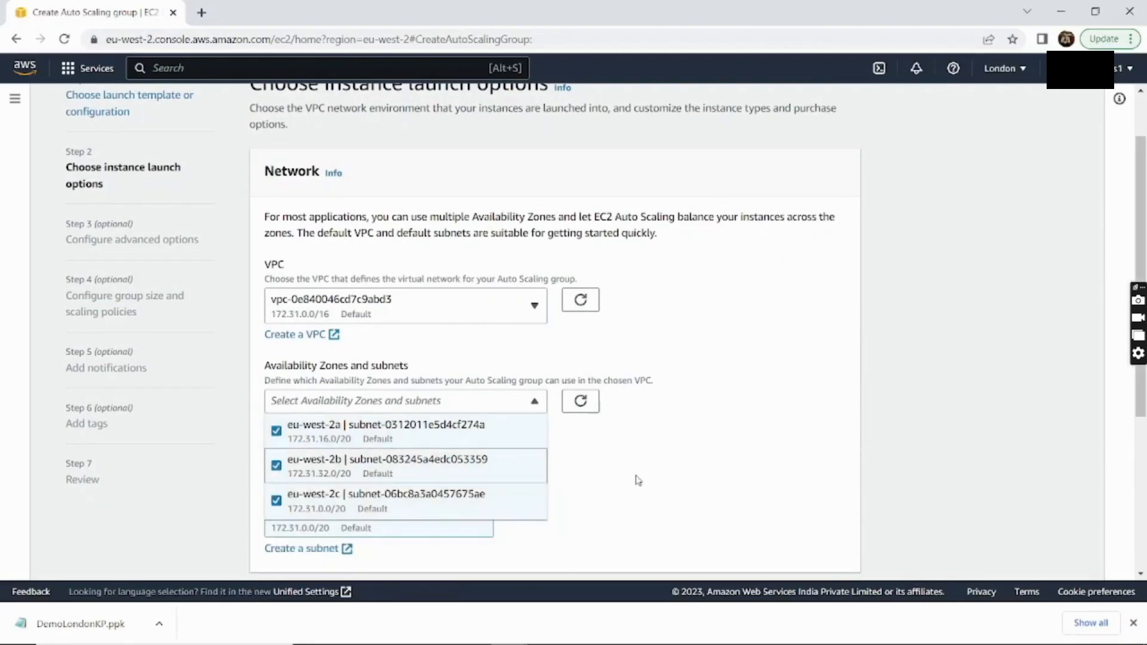
click(694, 489)
scroll(695, 488, down, 1)
scroll(697, 485, down, 4)
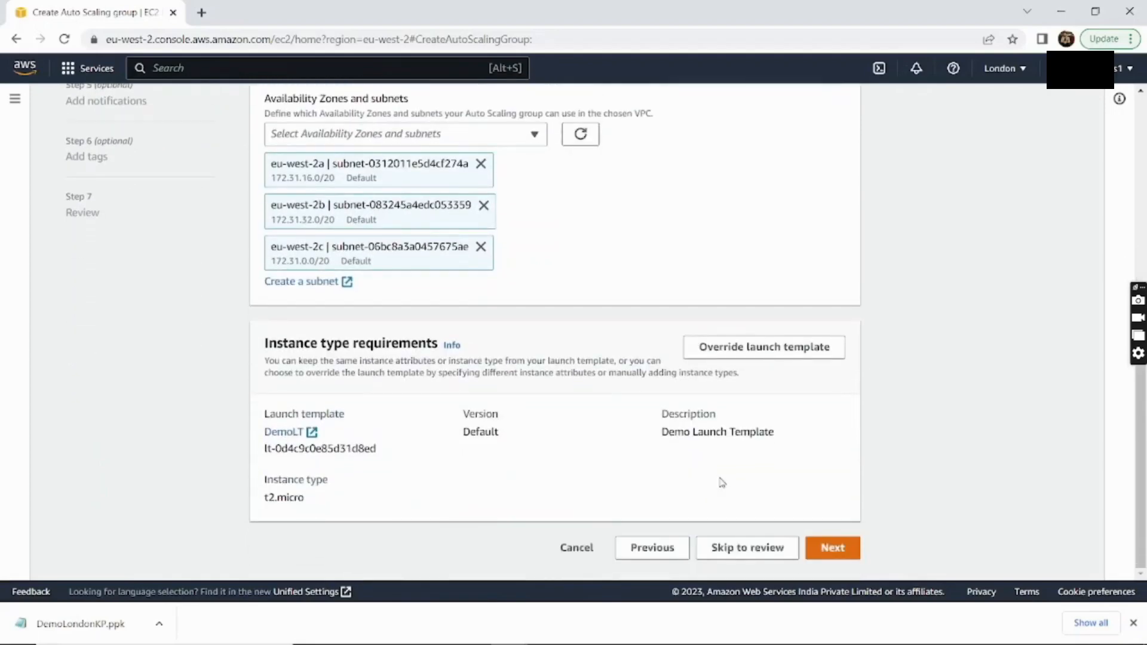
On the advanced options step, choose to attach a new load balancer
click(827, 553)
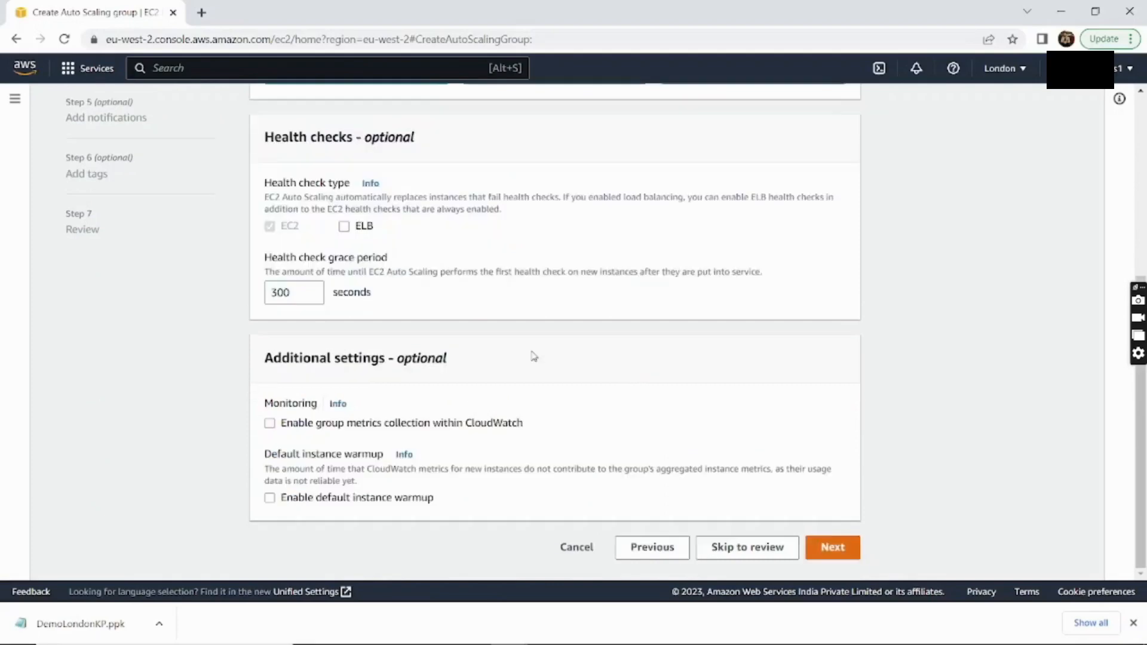
scroll(464, 317, up, 5)
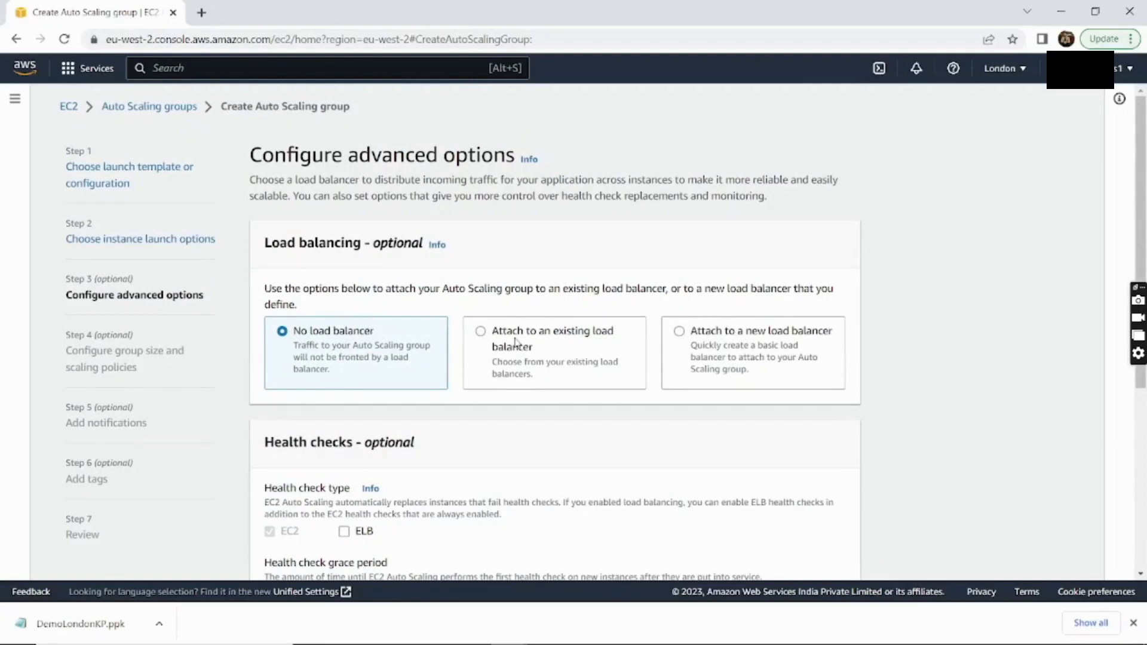
click(680, 334)
scroll(479, 243, down, 5)
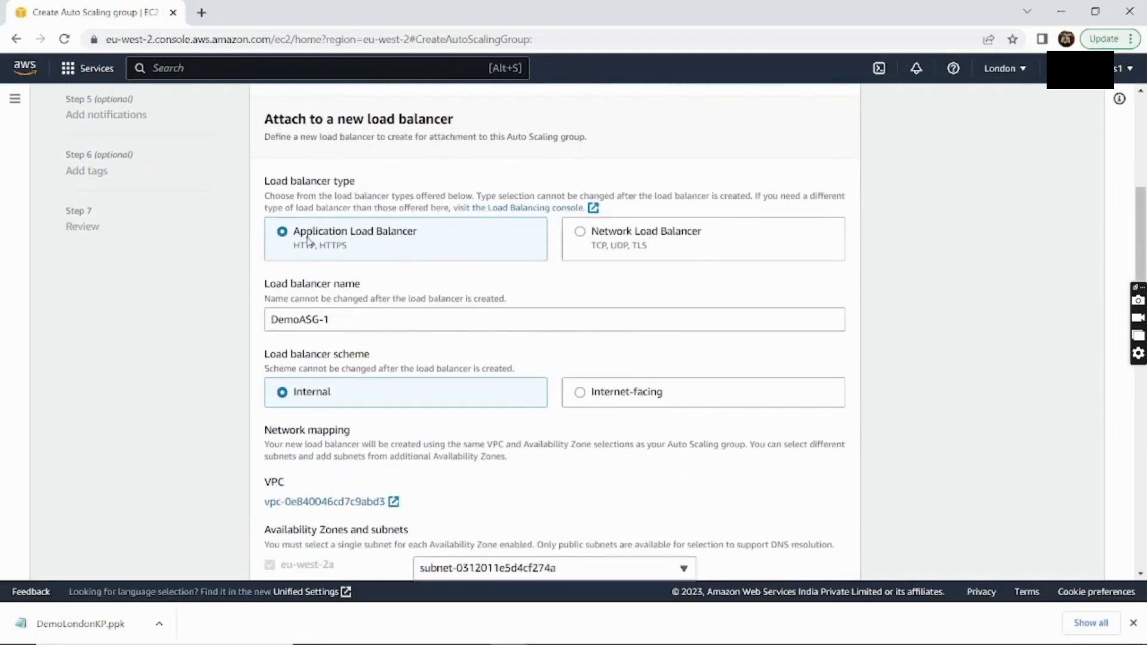
Name the Application Load Balancer DemoALB and set its scheme to internet-facing
click(338, 318)
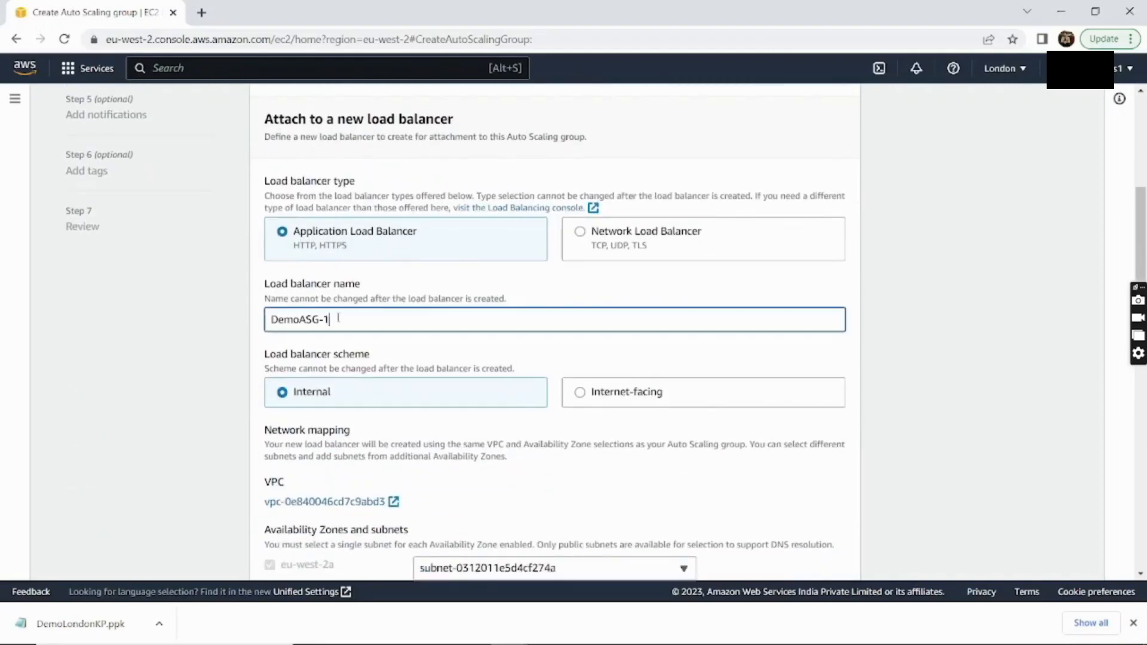
key(BackSpace)
key(BackSpace)
key(BackSpace)
key(BackSpace)
key(BackSpace)
text(ALB)
scroll(338, 318, down, 1)
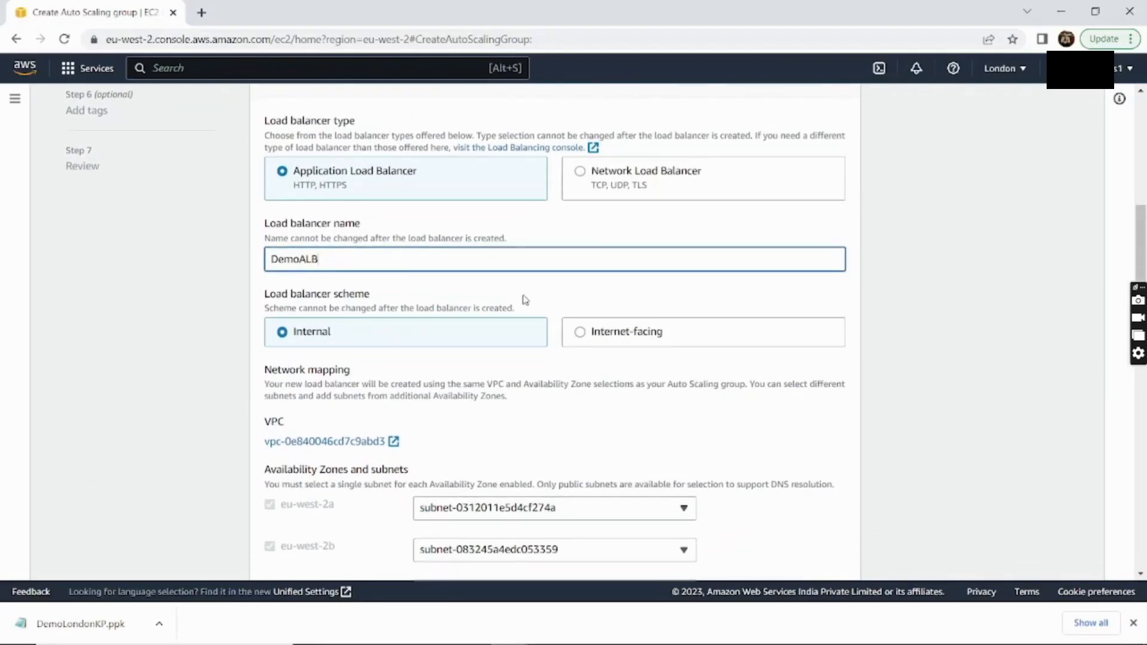
click(579, 332)
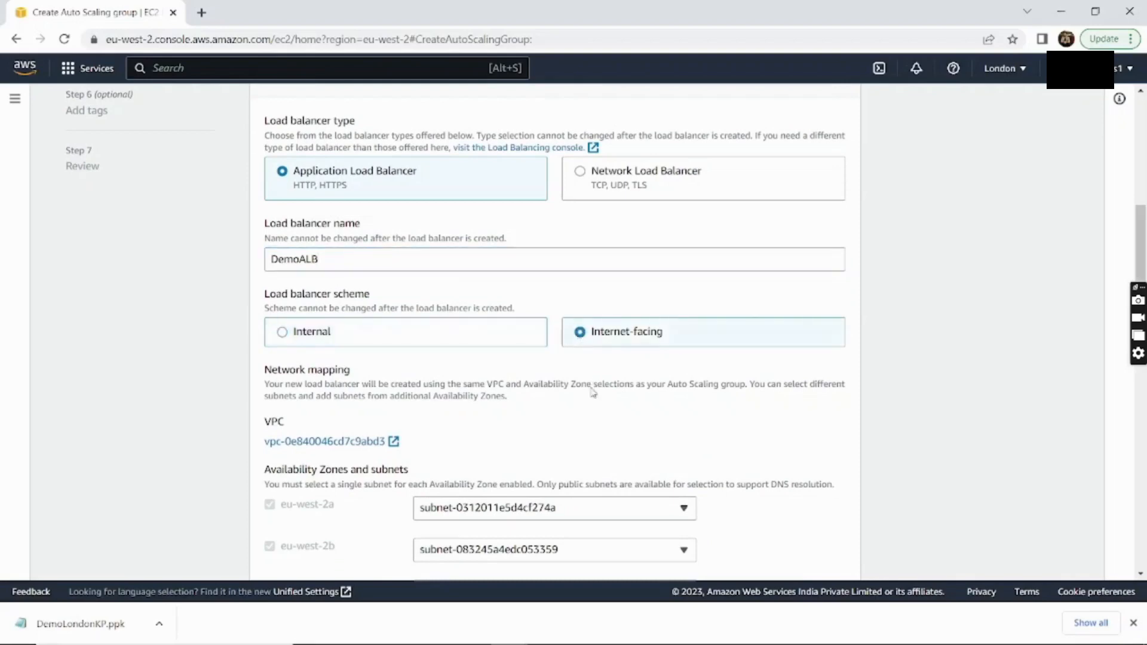
scroll(593, 393, down, 3)
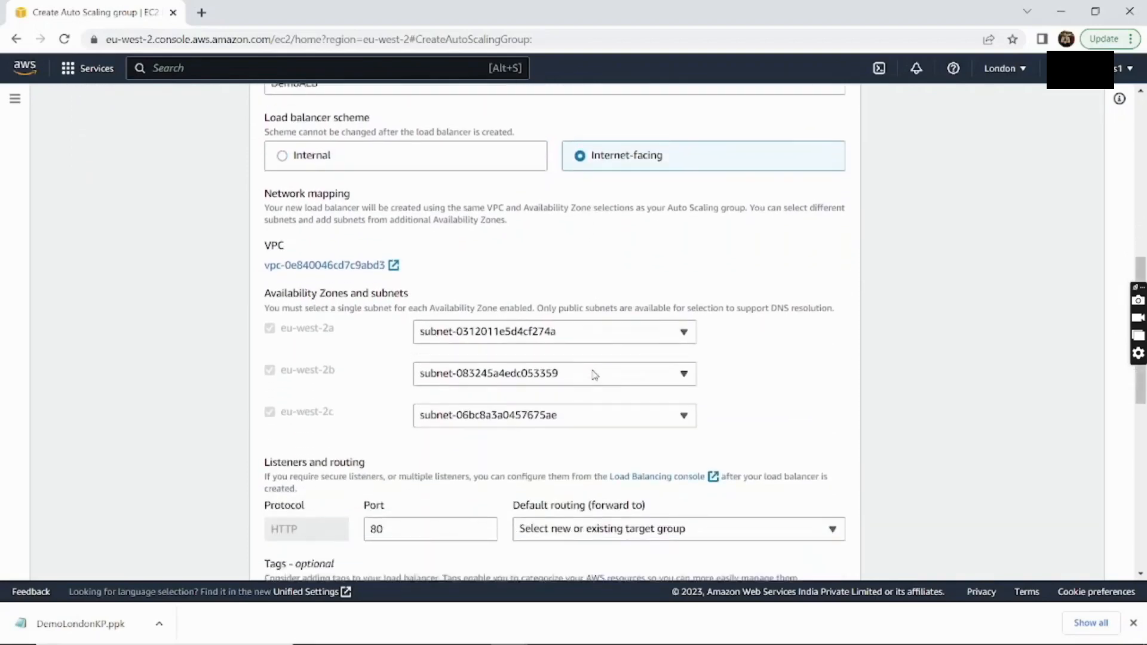
scroll(594, 374, down, 2)
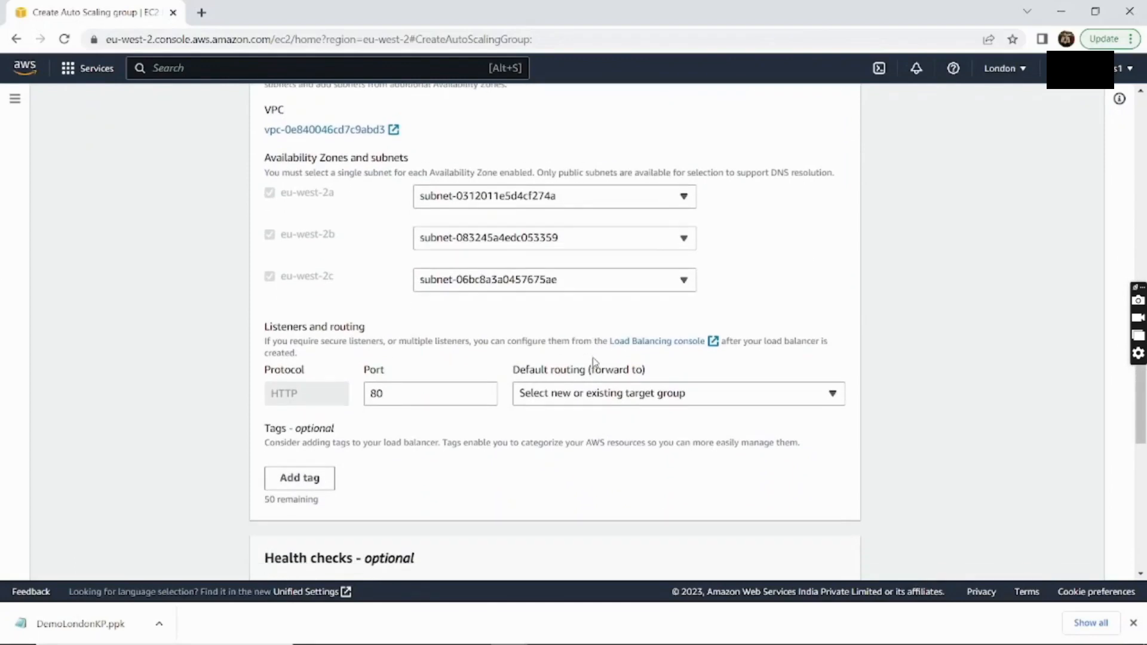
scroll(595, 362, down, 1)
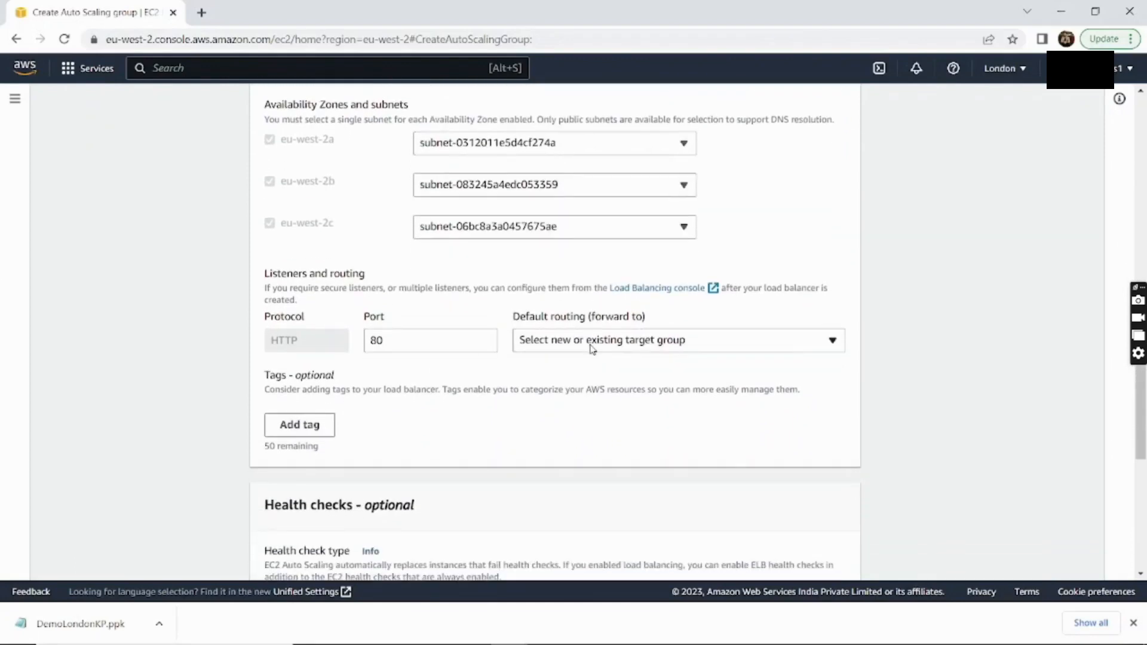
Route the load balancer's default traffic to a new target group named DemoTG
click(599, 350)
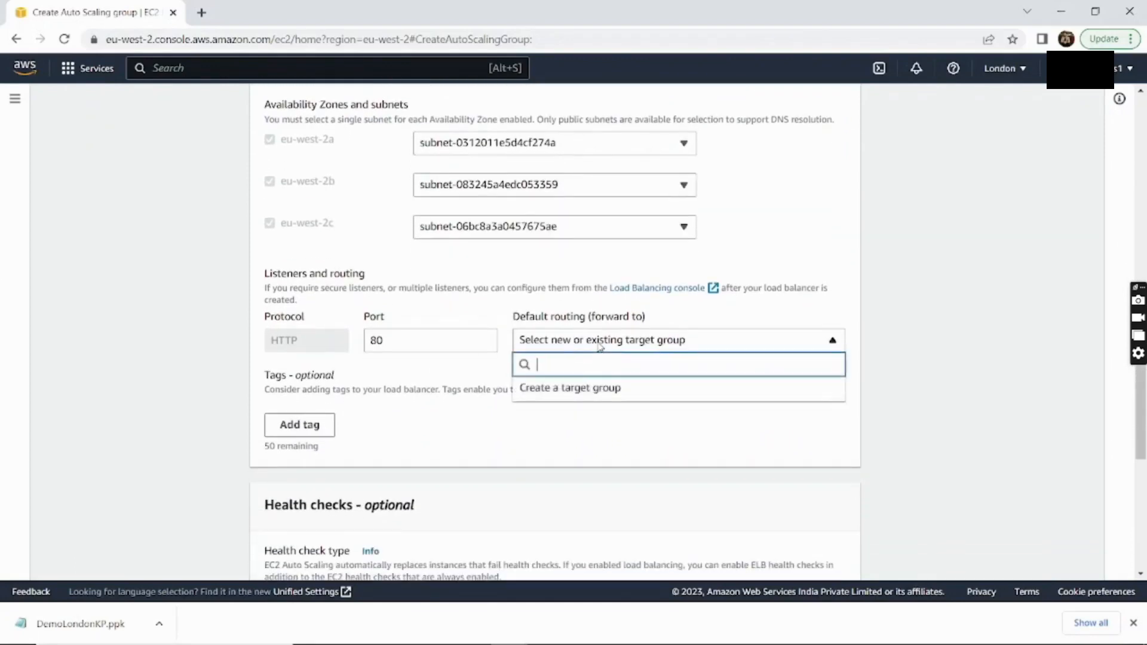
click(599, 389)
click(588, 394)
key(BackSpace)
key(BackSpace)
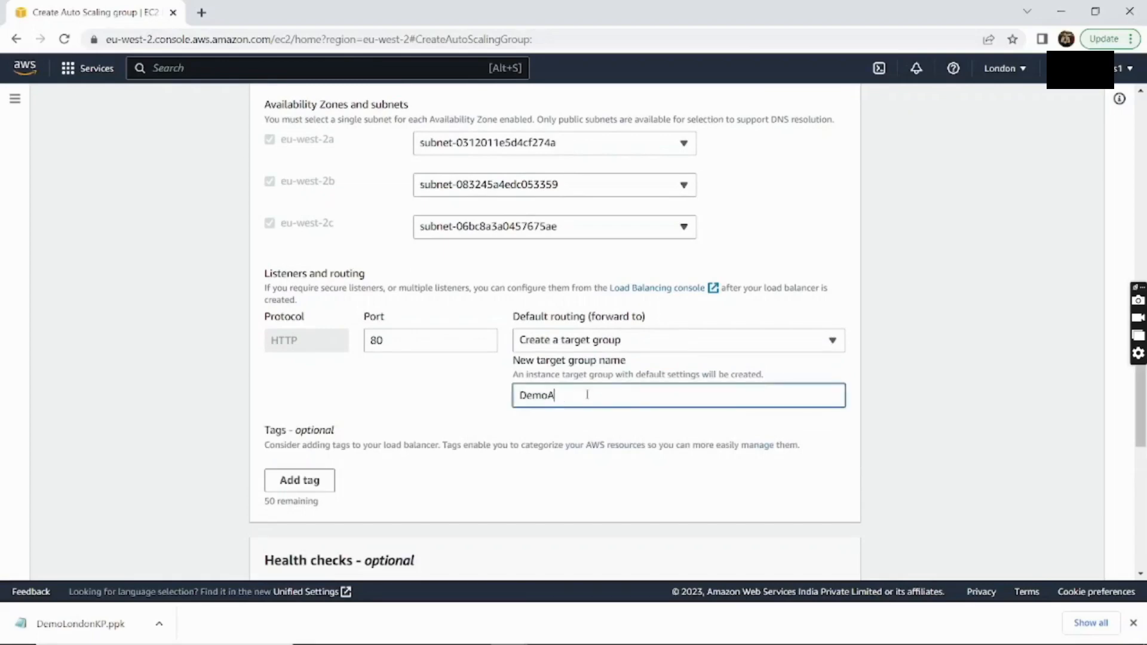
key(BackSpace)
text(TG)
Enable ELB health checks and CloudWatch group metrics collection, then proceed to group size
scroll(423, 500, down, 3)
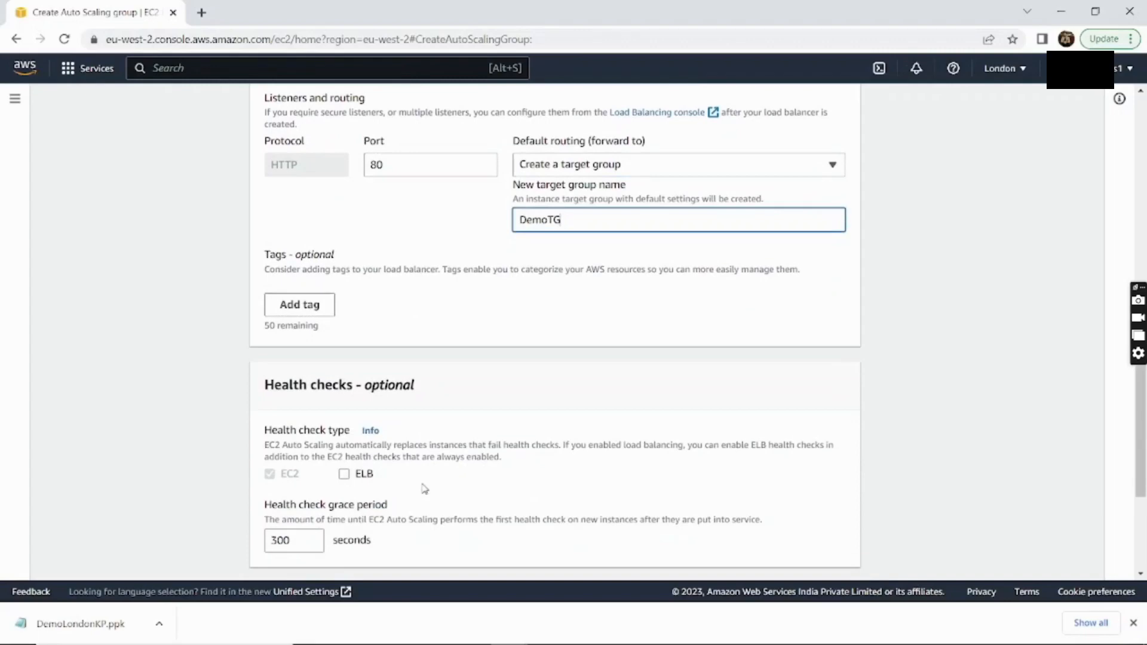
scroll(423, 488, down, 3)
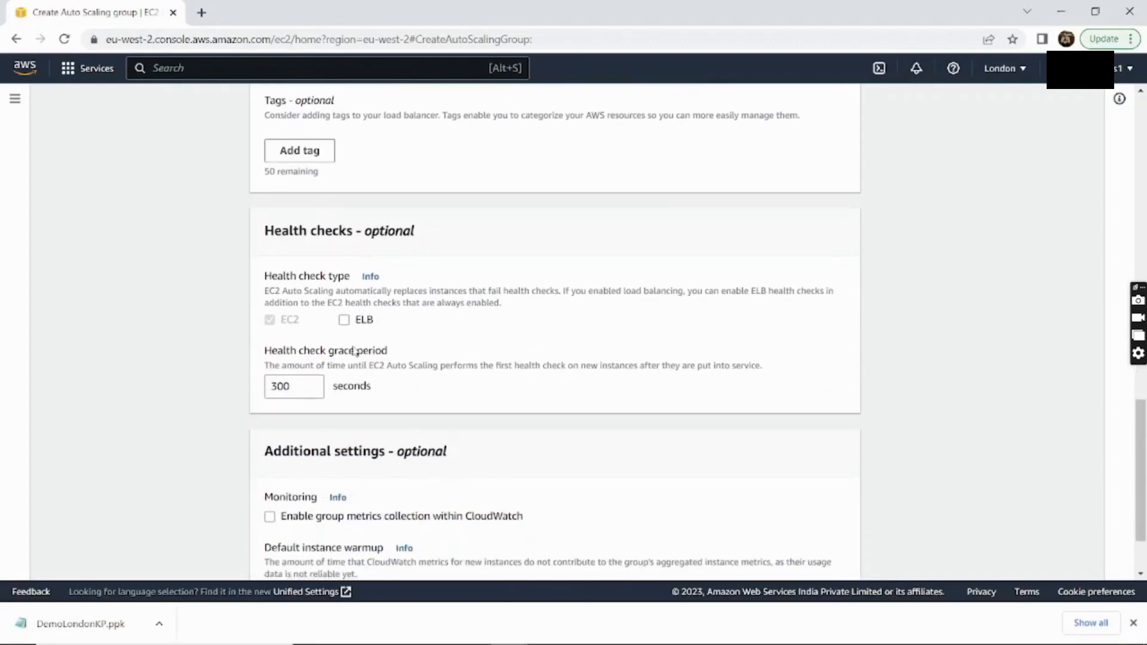
click(344, 320)
scroll(512, 352, down, 1)
scroll(512, 352, down, 2)
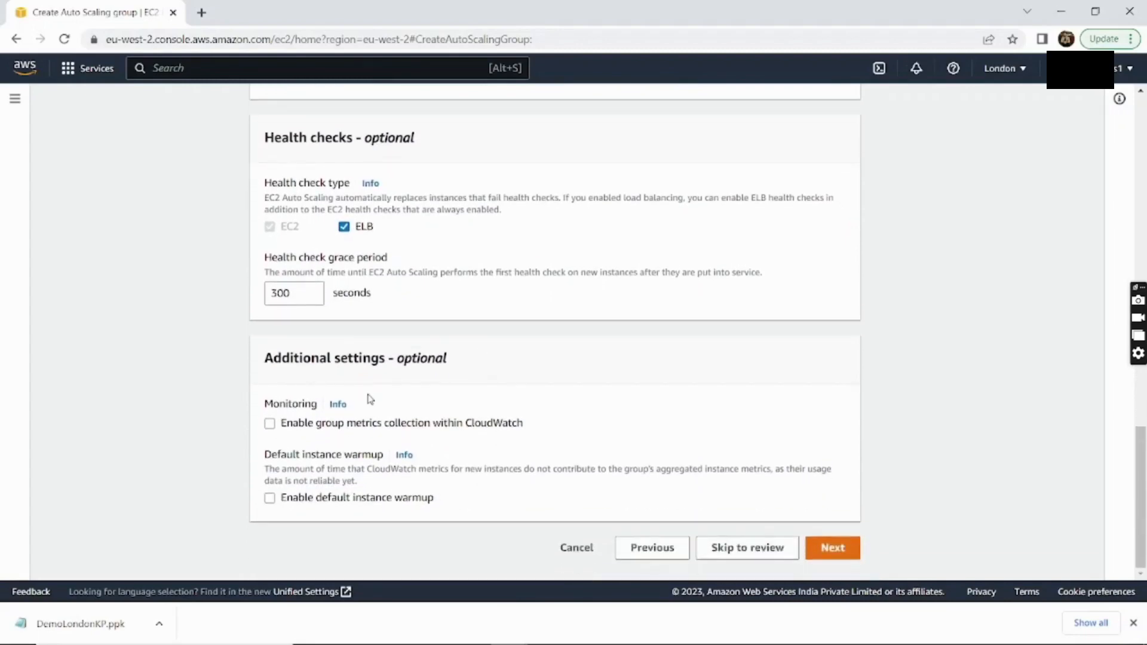
click(269, 424)
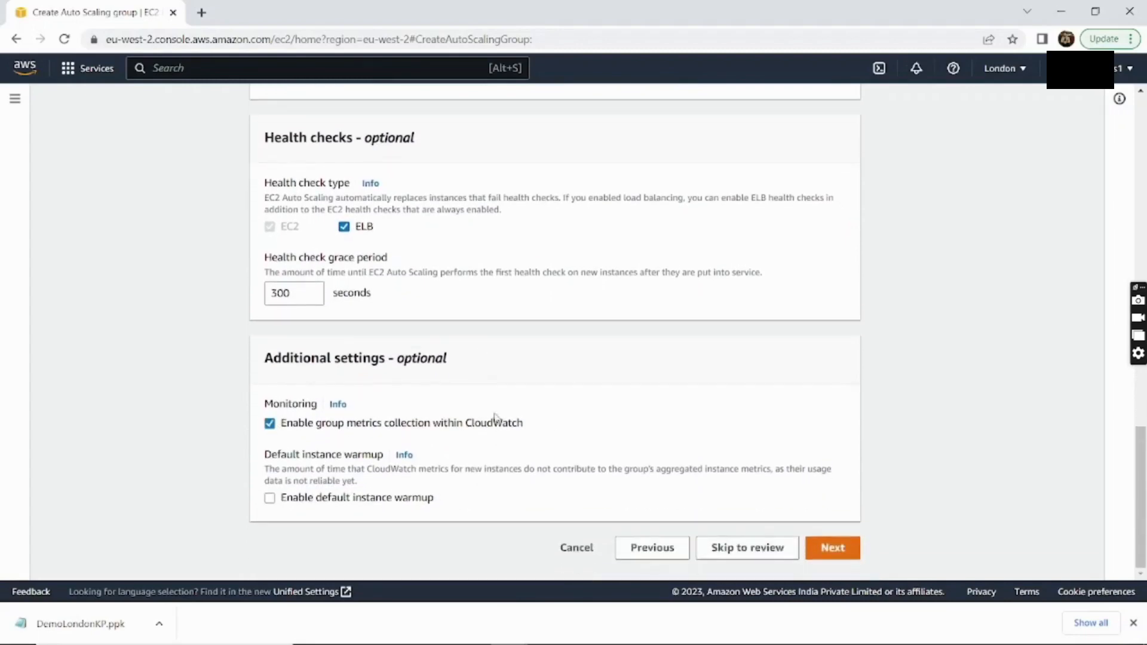
click(838, 554)
Keep desired and minimum capacity at 1 and raise maximum capacity to 2
scroll(607, 185, up, 5)
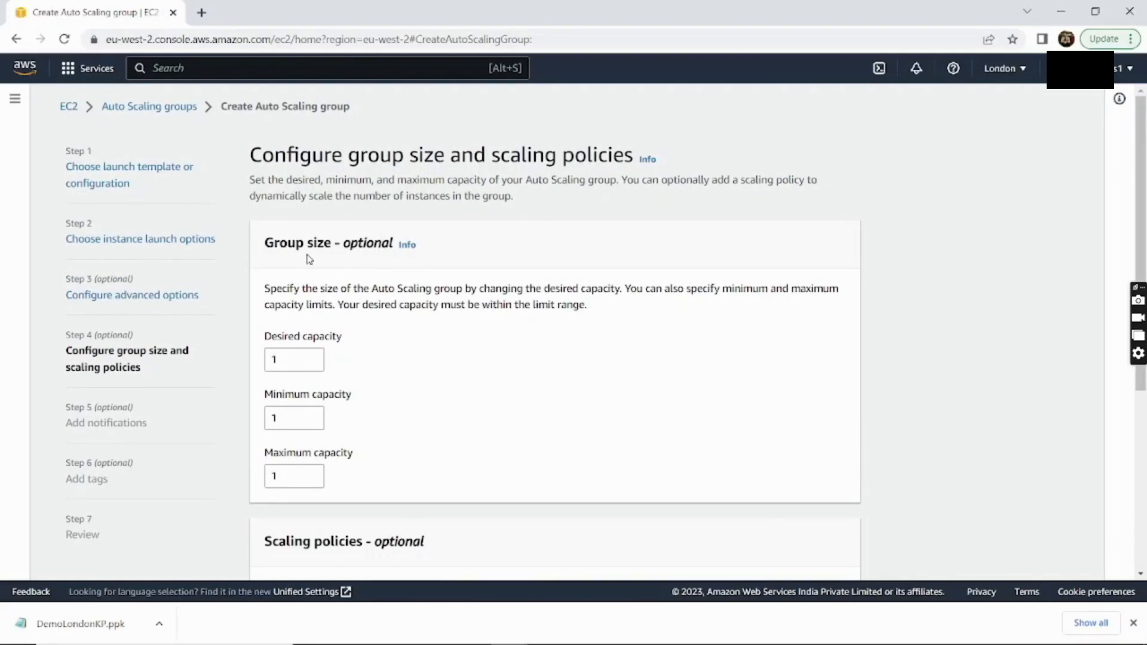
drag(263, 249, 390, 245)
click(351, 352)
click(299, 362)
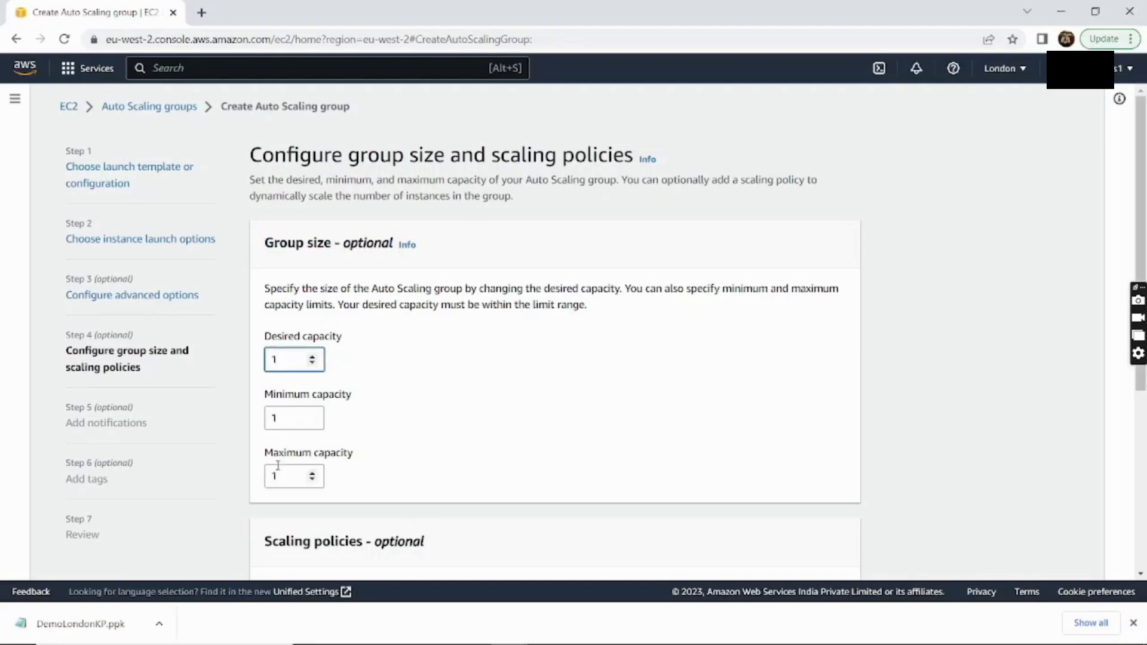
click(292, 418)
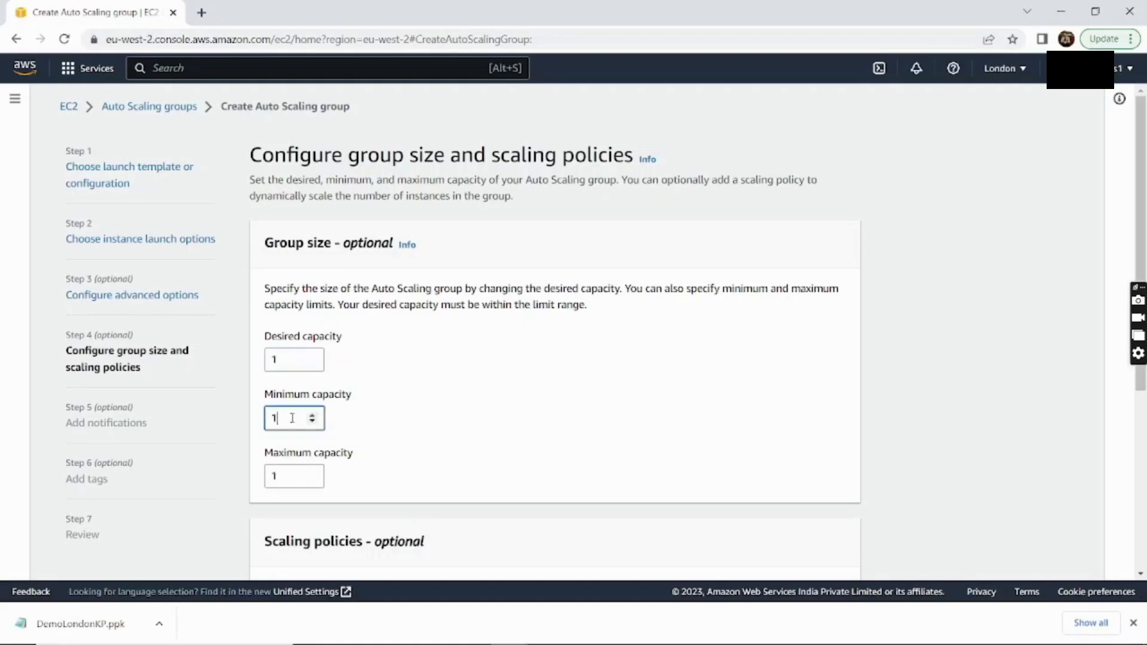
click(291, 476)
key(BackSpace)
text(0)
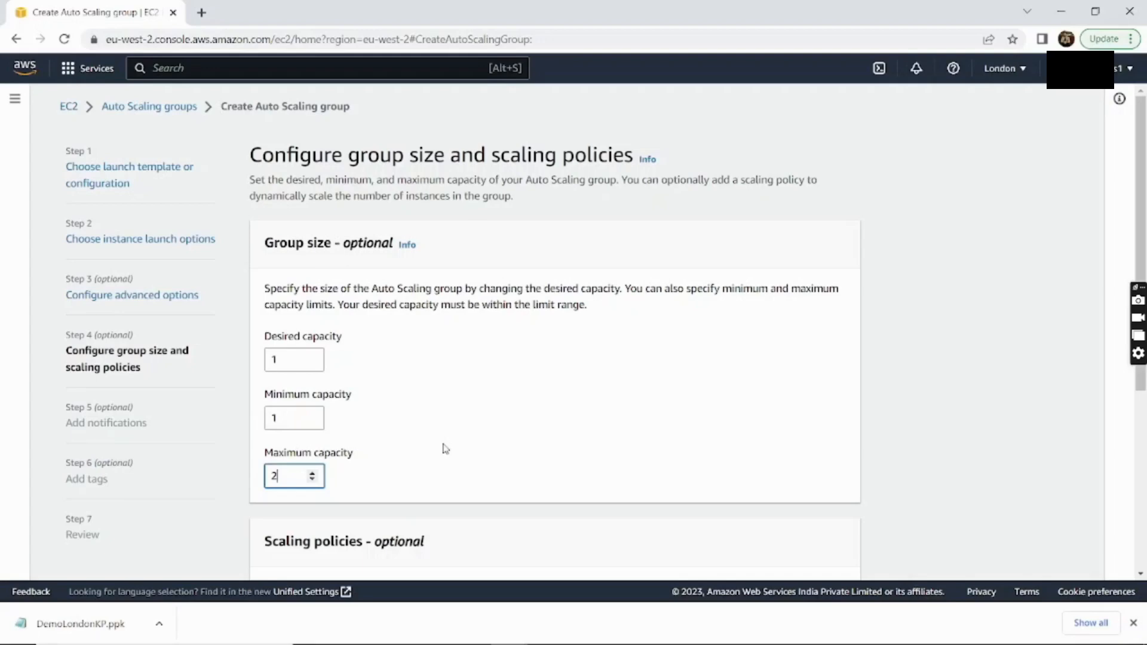
click(448, 448)
scroll(449, 445, down, 2)
scroll(451, 442, down, 2)
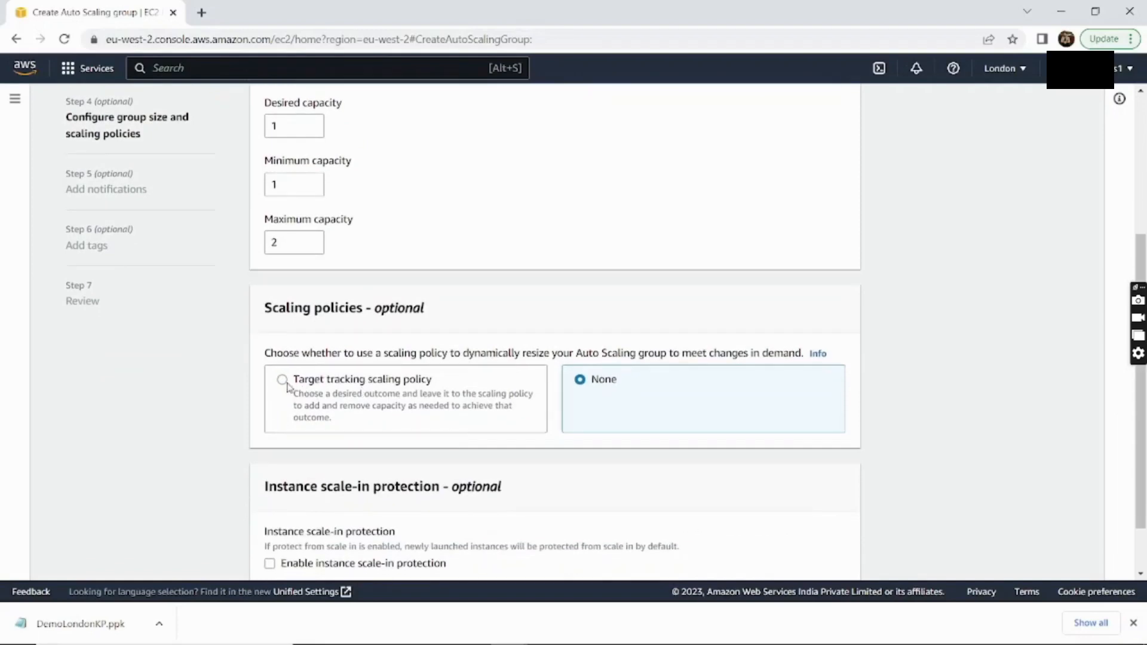
Turn on a target tracking policy on Average CPU utilization with target value 30
click(283, 381)
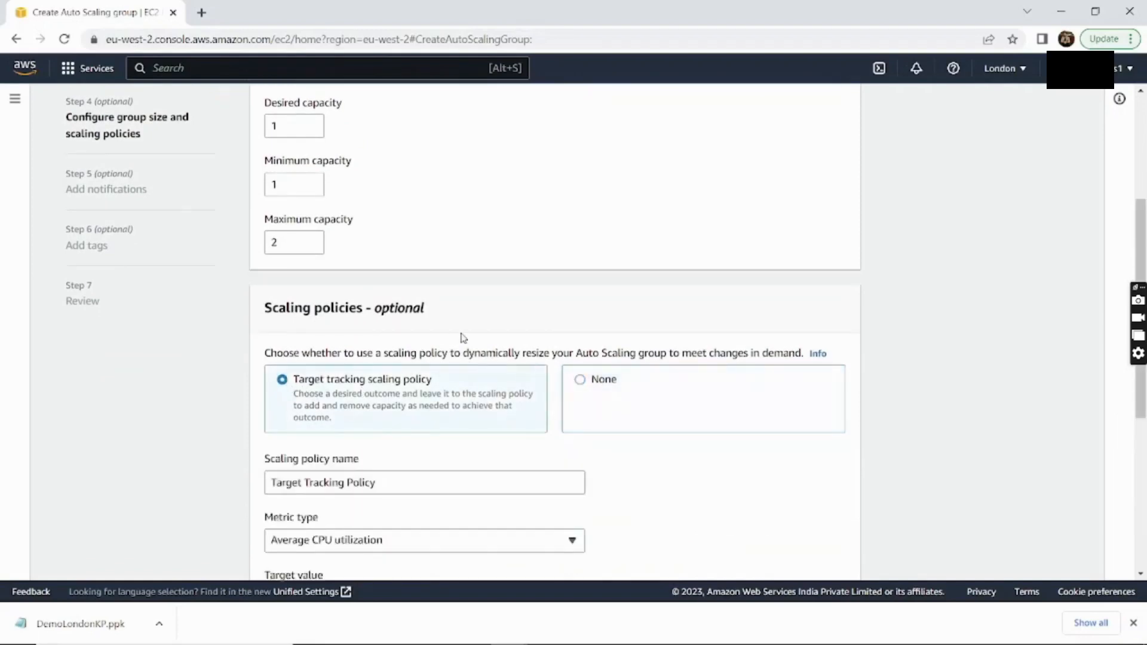
scroll(463, 334, down, 3)
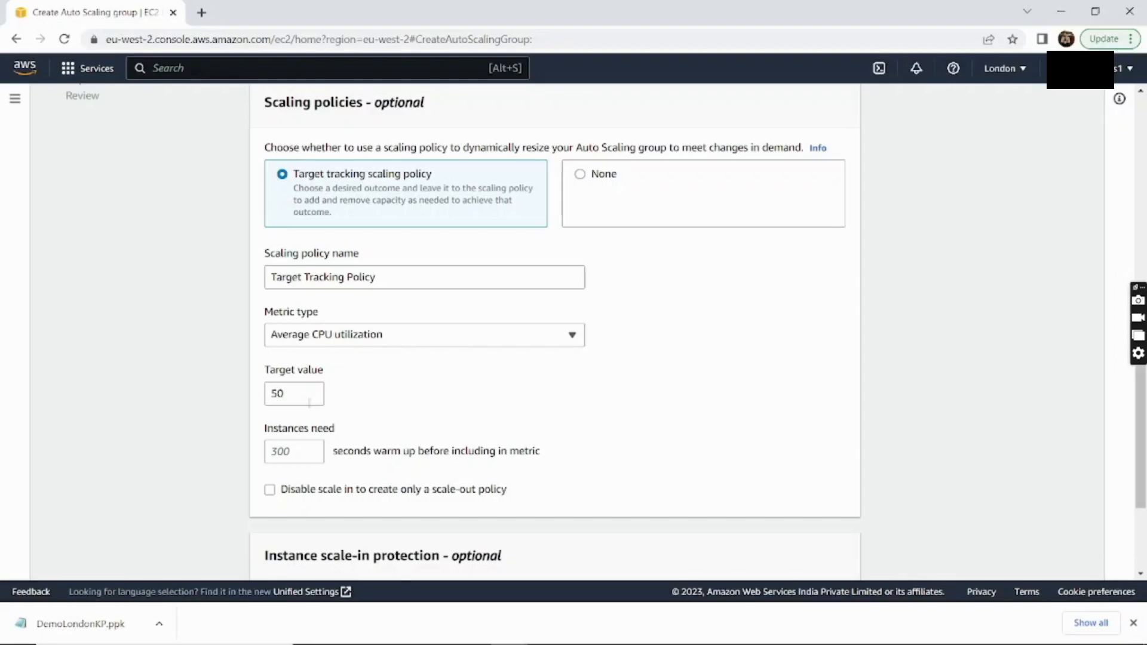
click(295, 404)
key(BackSpace)
key(BackSpace)
text(30)
click(421, 411)
Set the instance warm-up to 100 seconds and move on to notifications
scroll(380, 418, down, 1)
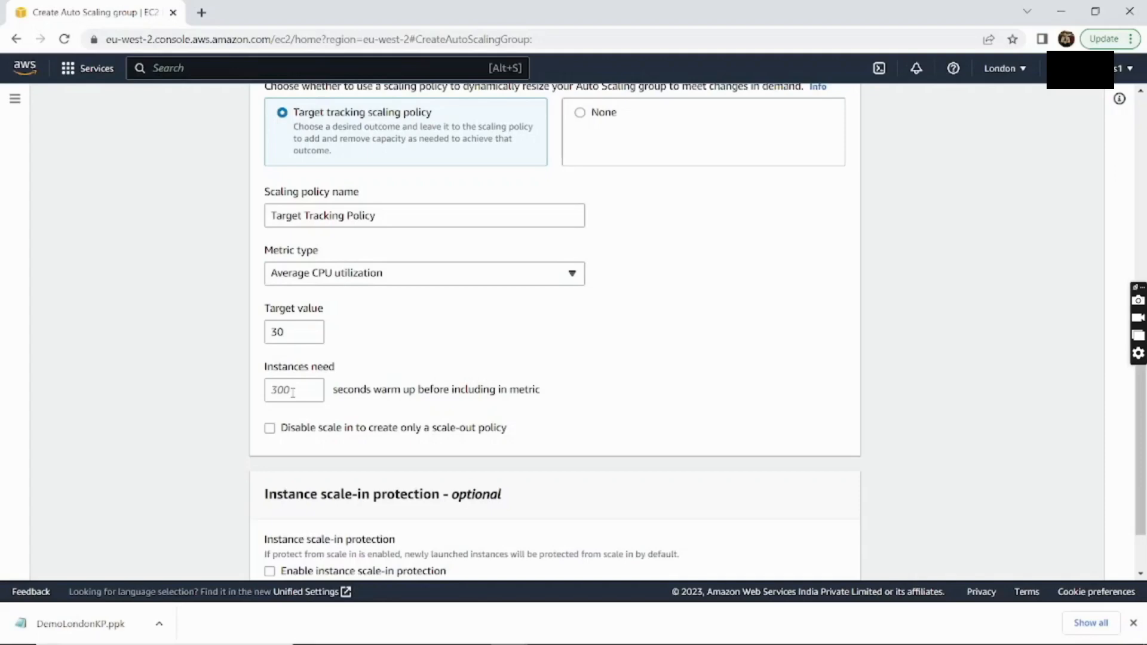
click(292, 392)
text(100)
click(425, 348)
scroll(426, 347, down, 1)
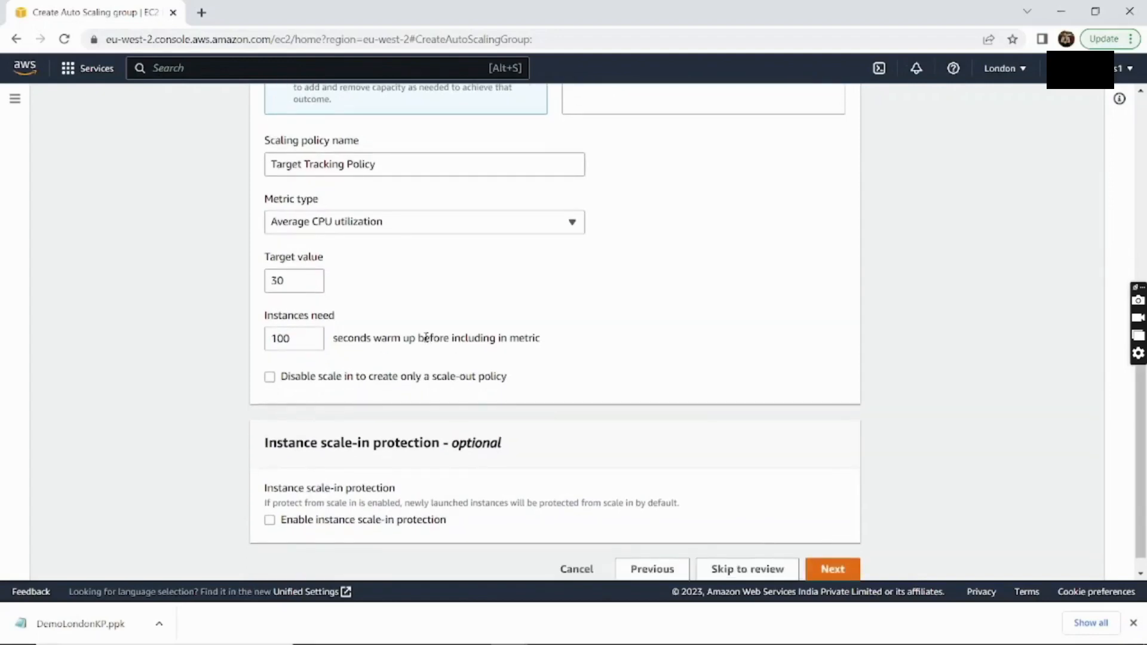
scroll(426, 337, down, 1)
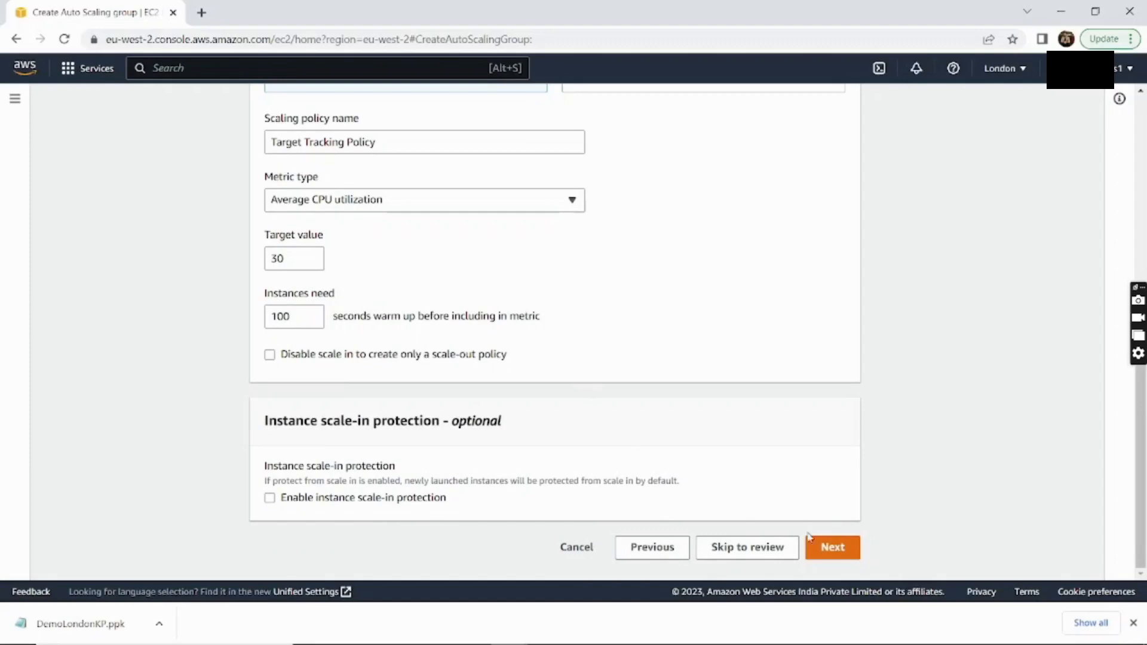
click(830, 547)
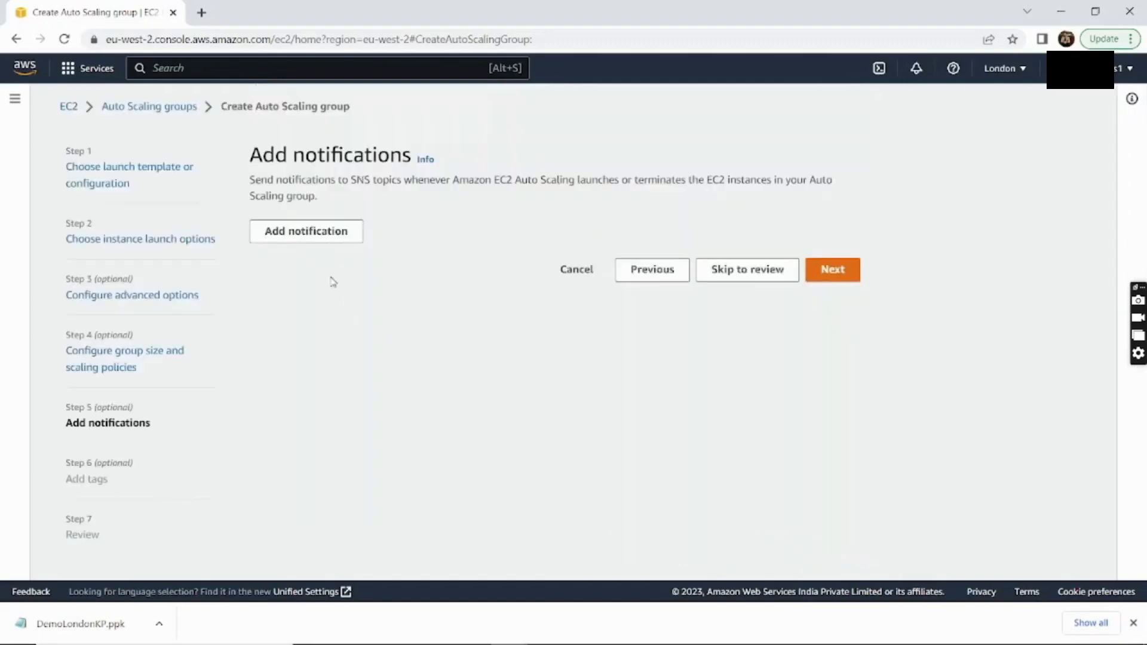
Add a notification that creates a new SNS topic named TestTopic
click(305, 232)
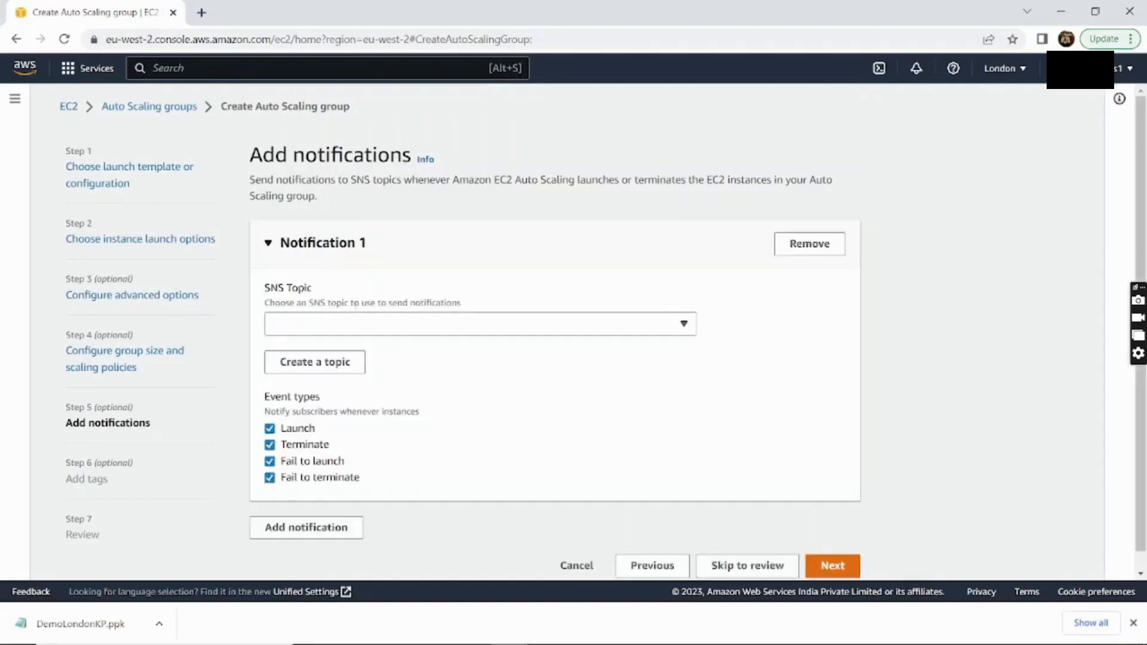
click(366, 330)
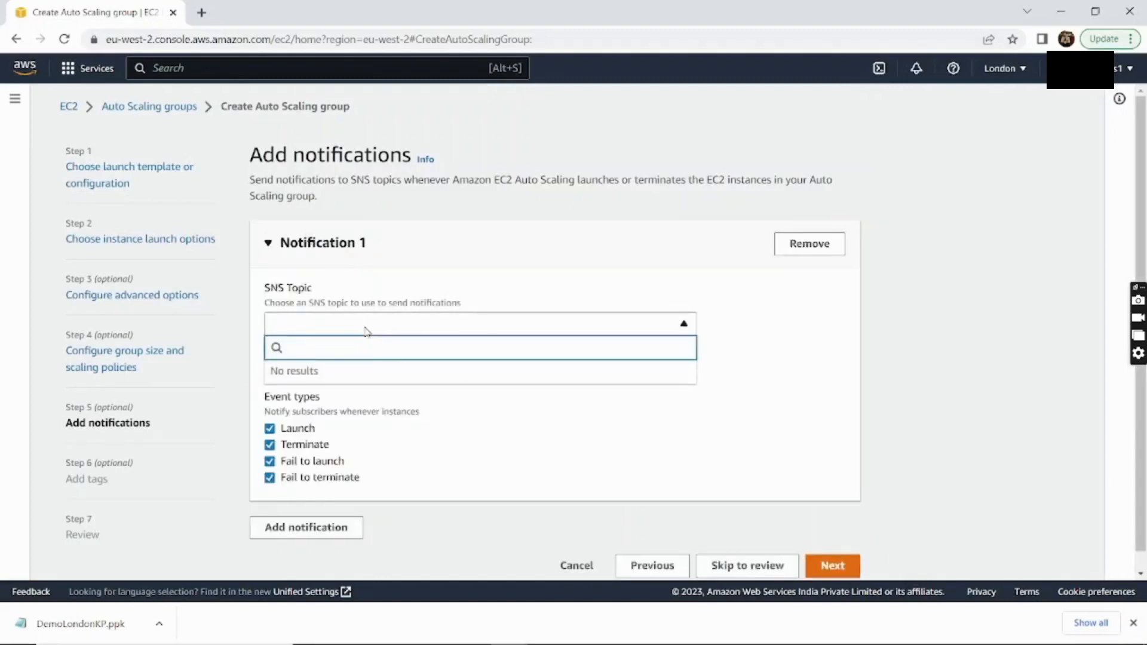
text(TestTopic)
click(418, 435)
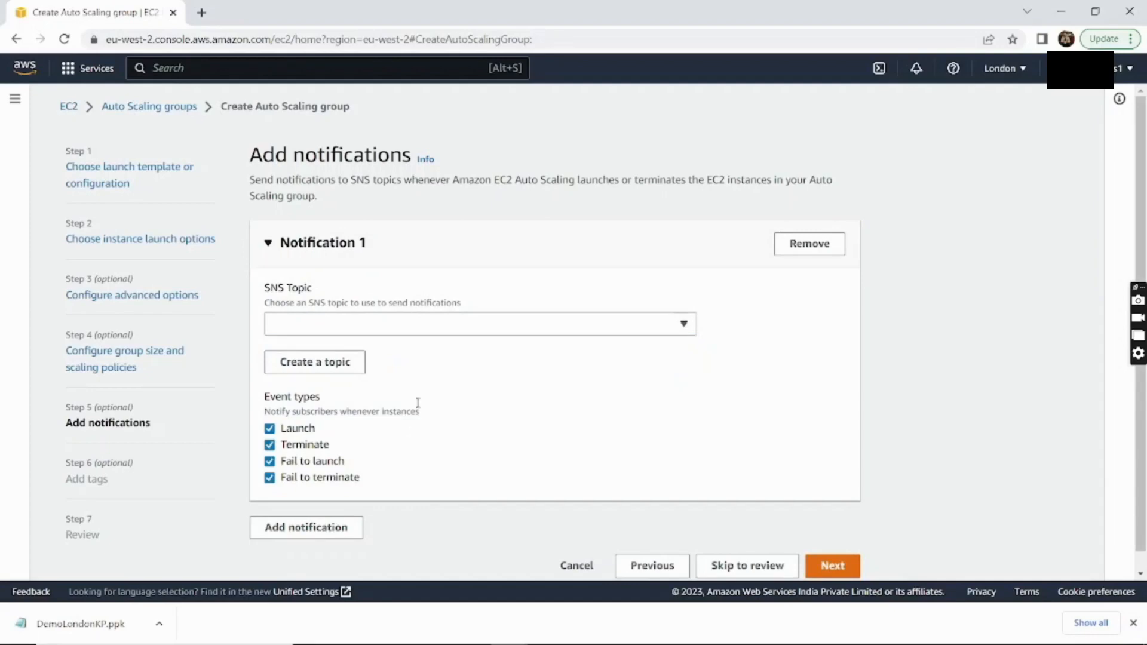
click(346, 363)
click(407, 315)
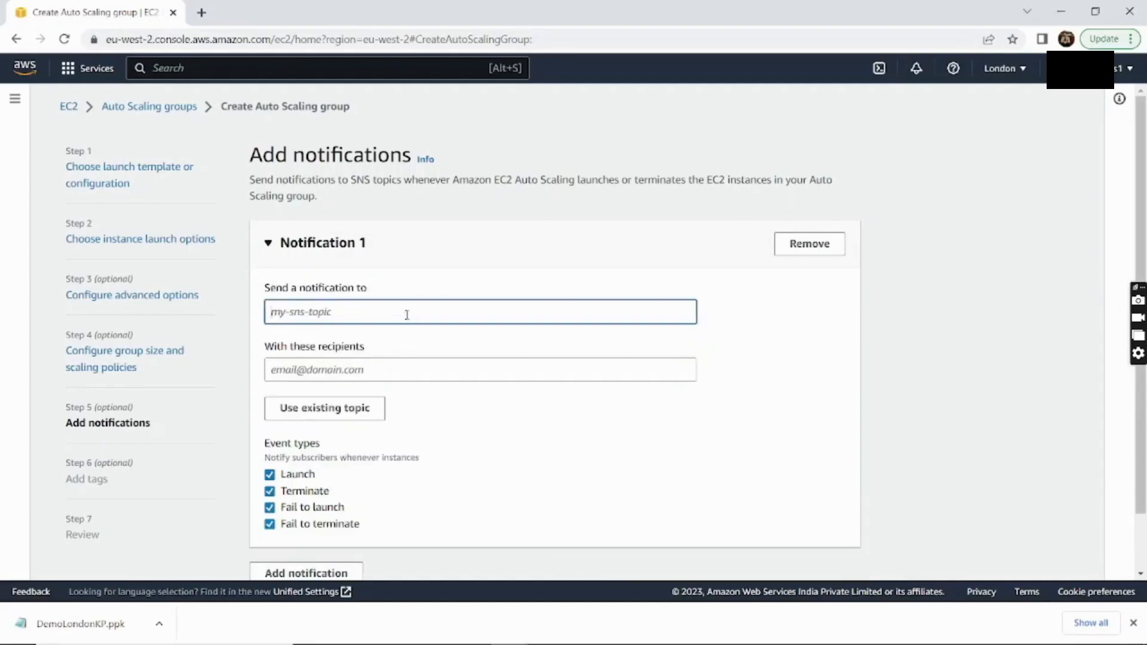
text(TestTopic)
Enter the recipient's e-mail address, keep all four event types, and continue to tags
click(405, 367)
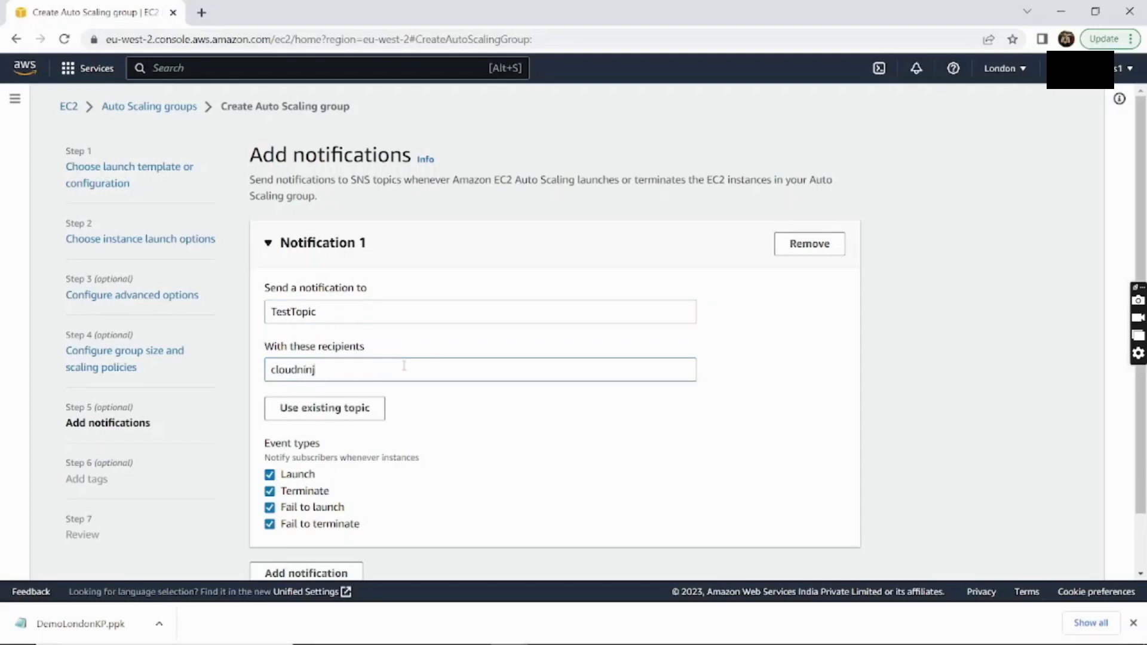
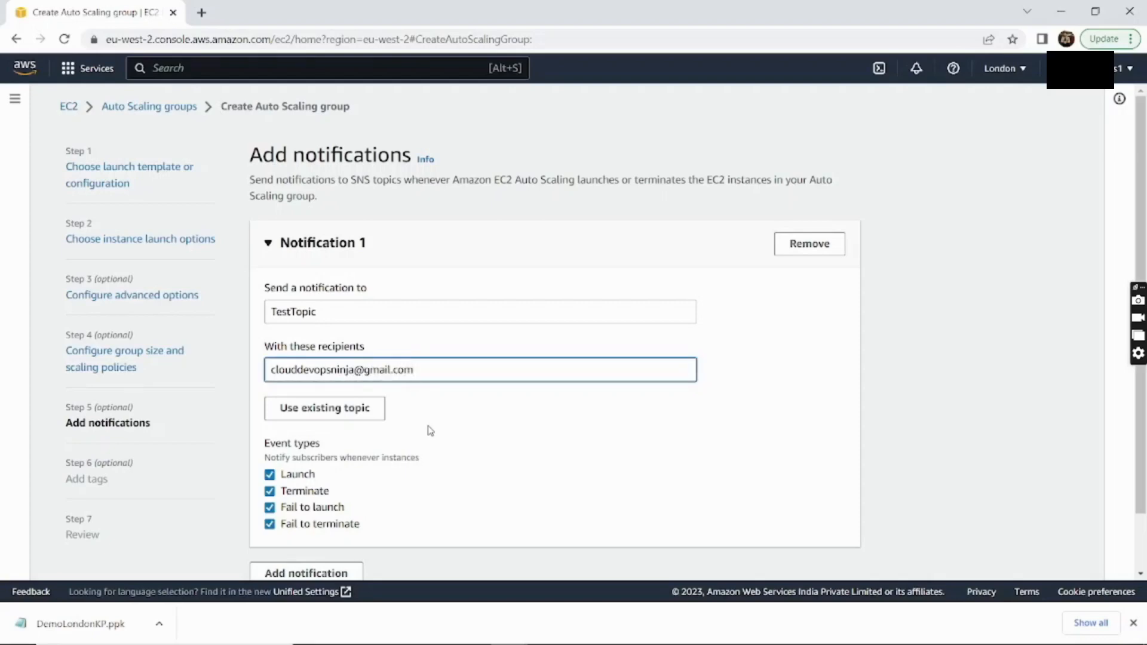
scroll(430, 430, down, 2)
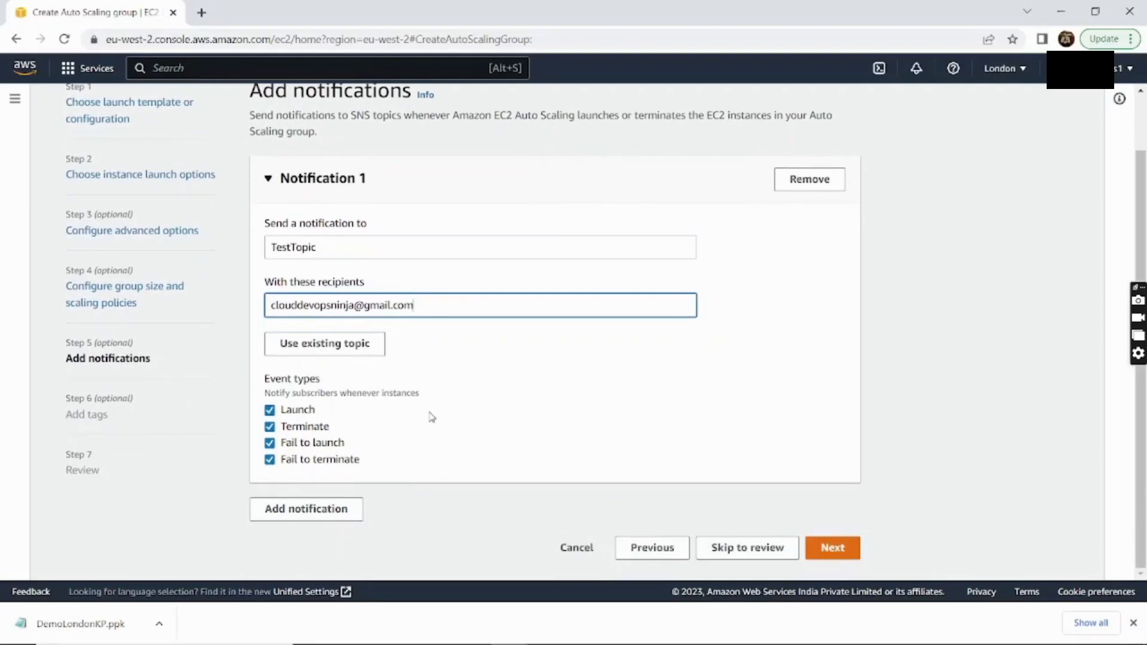
click(833, 548)
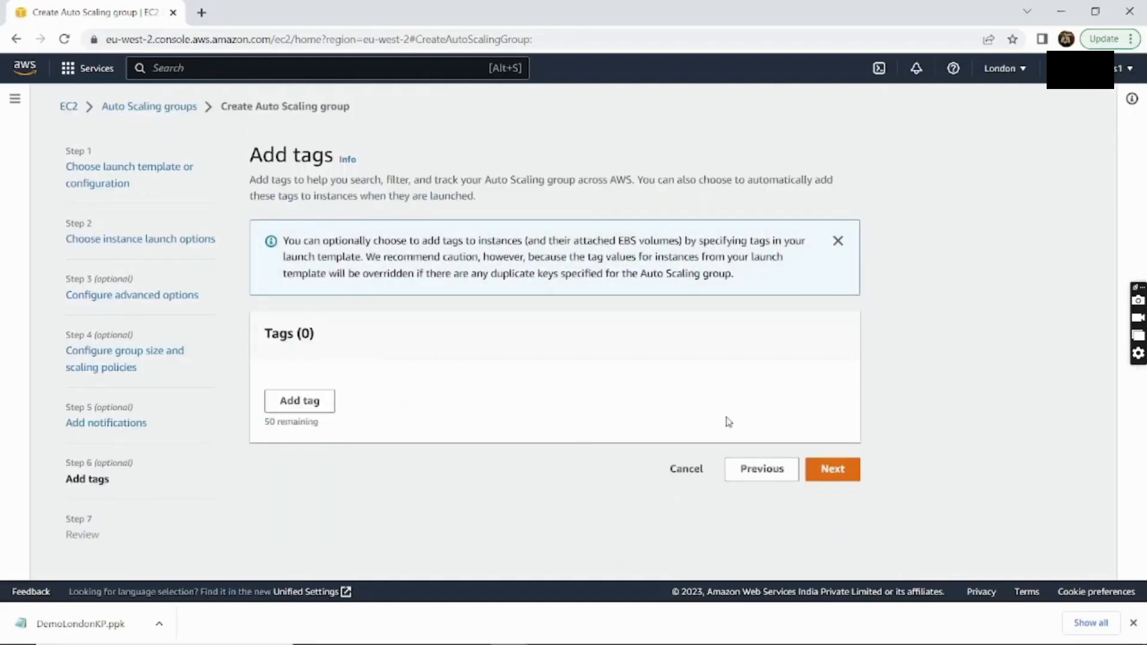
Skip tags, review the settings, and create the DemoASG Auto Scaling group
click(850, 478)
scroll(625, 458, down, 15)
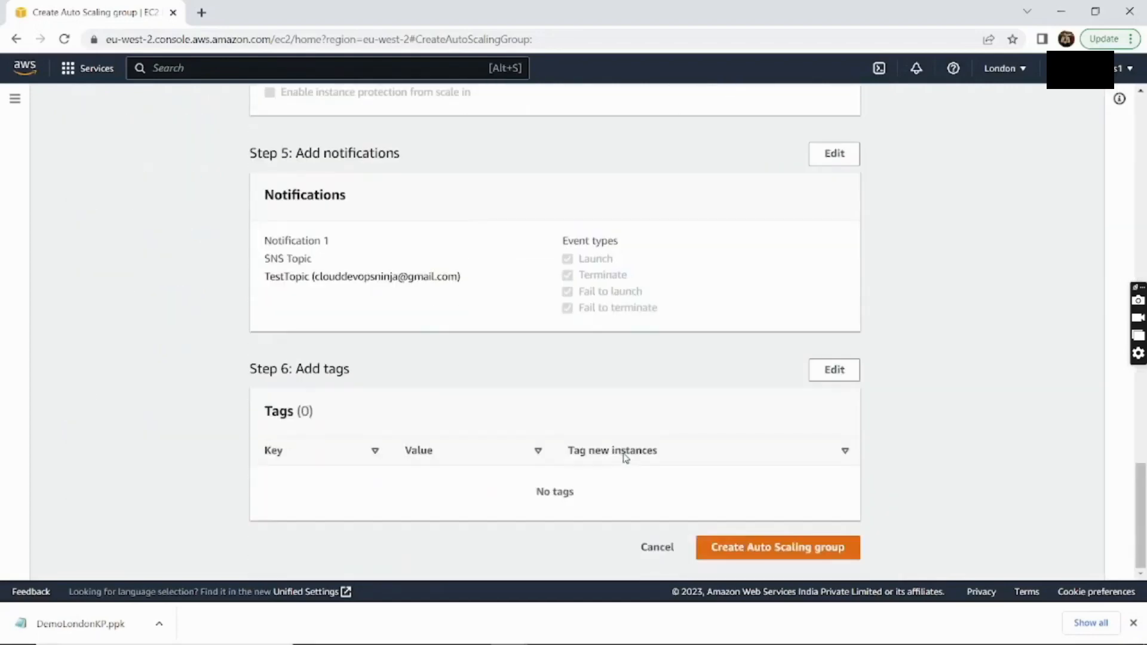
click(782, 554)
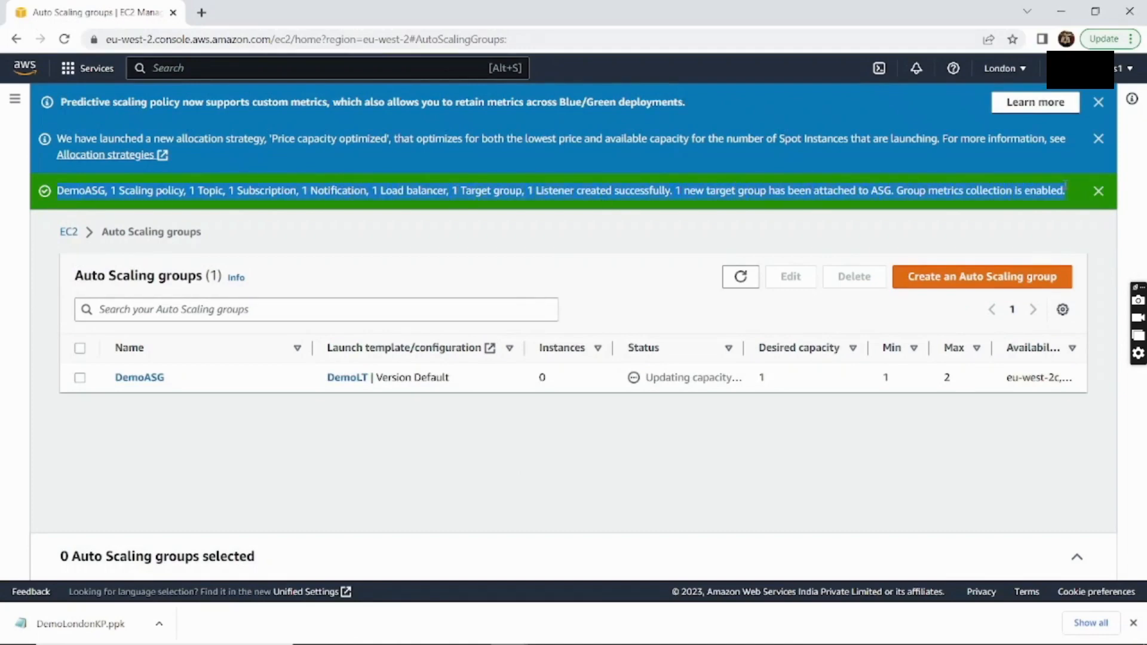
Dismiss the three notices and check DemoASG's desired capacity of 1 and zero instances
click(1098, 191)
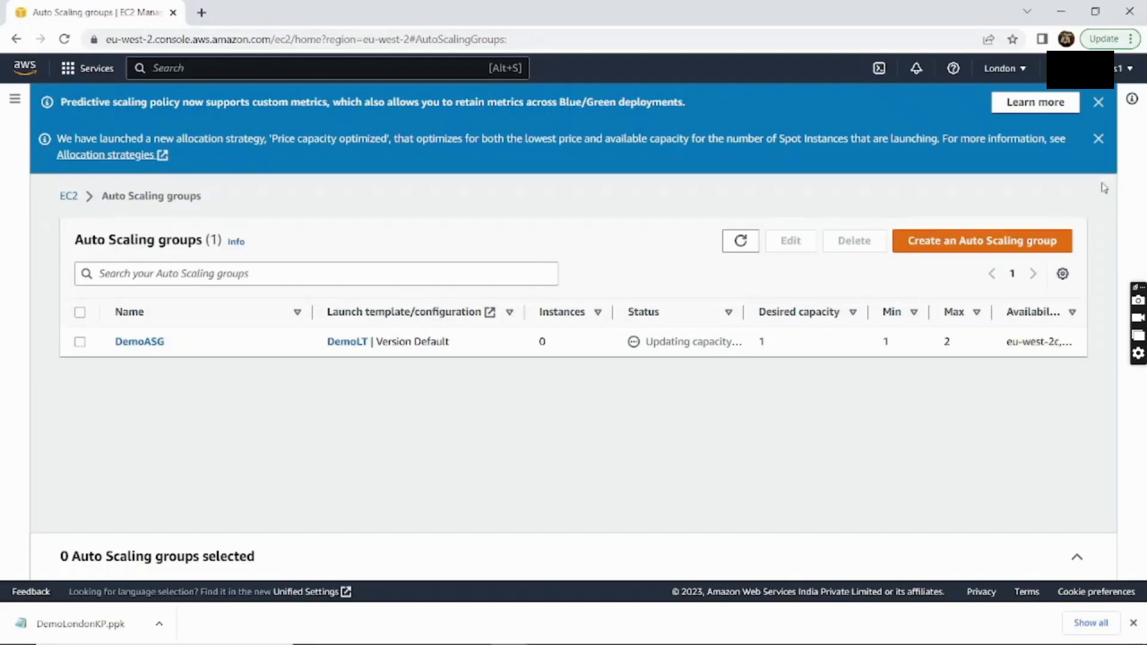
click(1098, 139)
click(1098, 103)
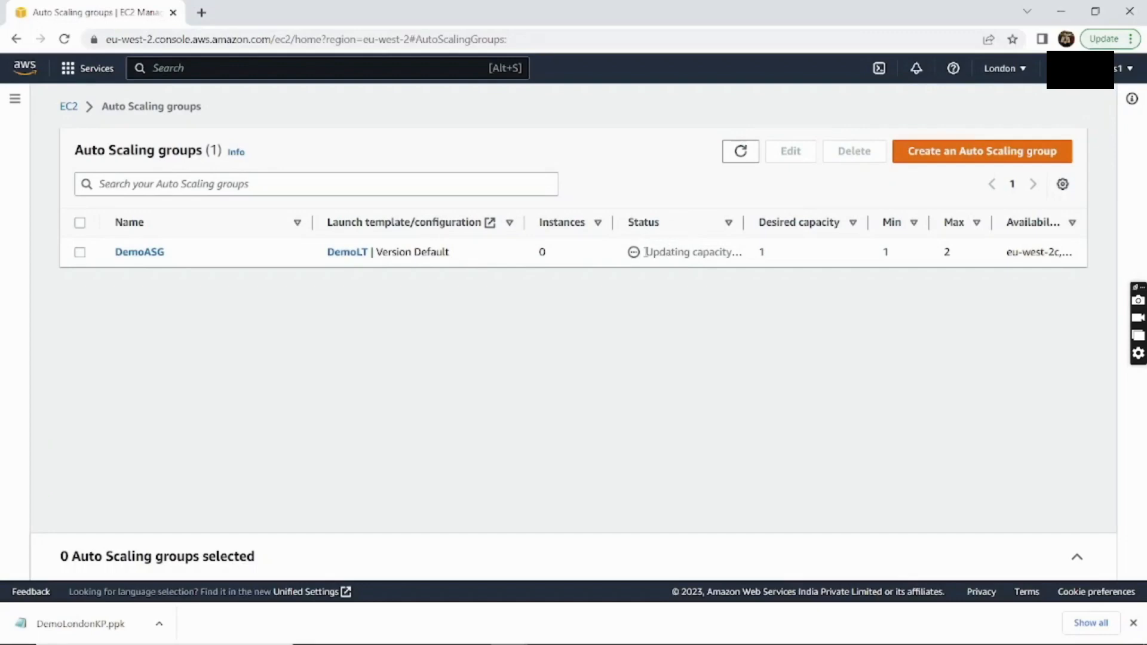
drag(645, 251, 762, 249)
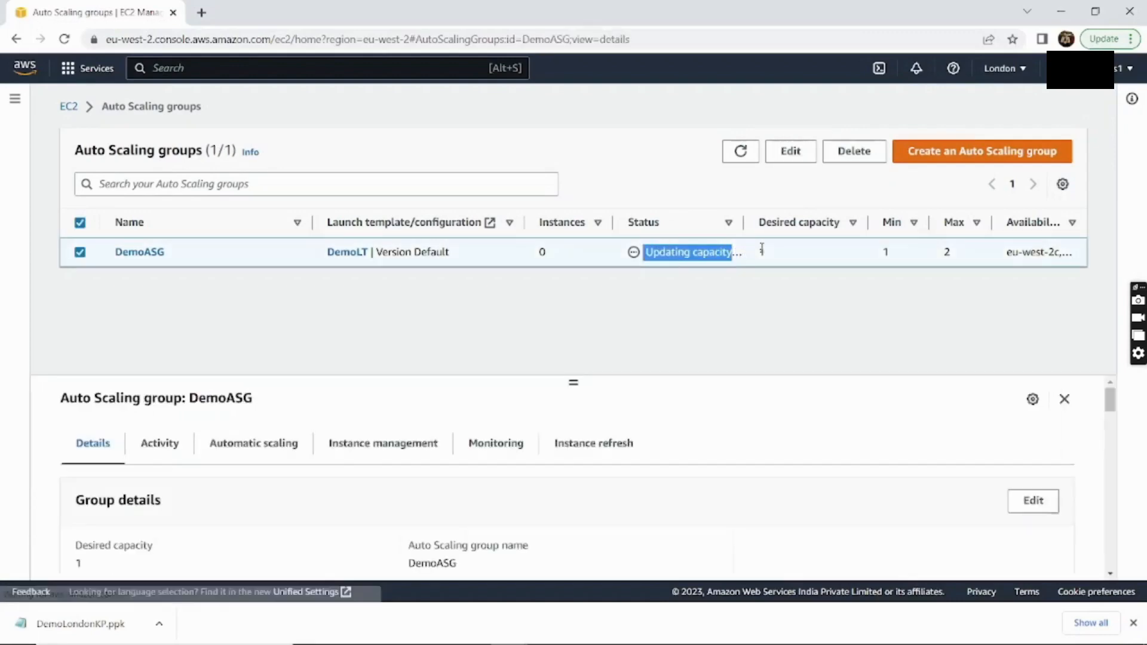
double_click(763, 251)
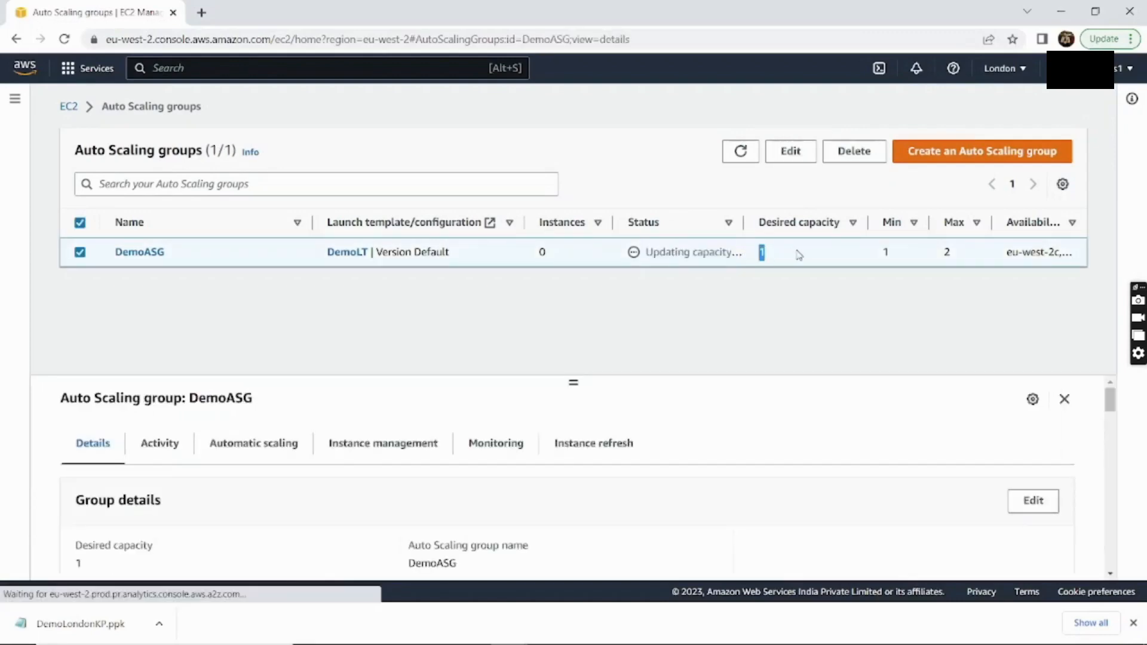
click(530, 256)
drag(530, 256, 557, 256)
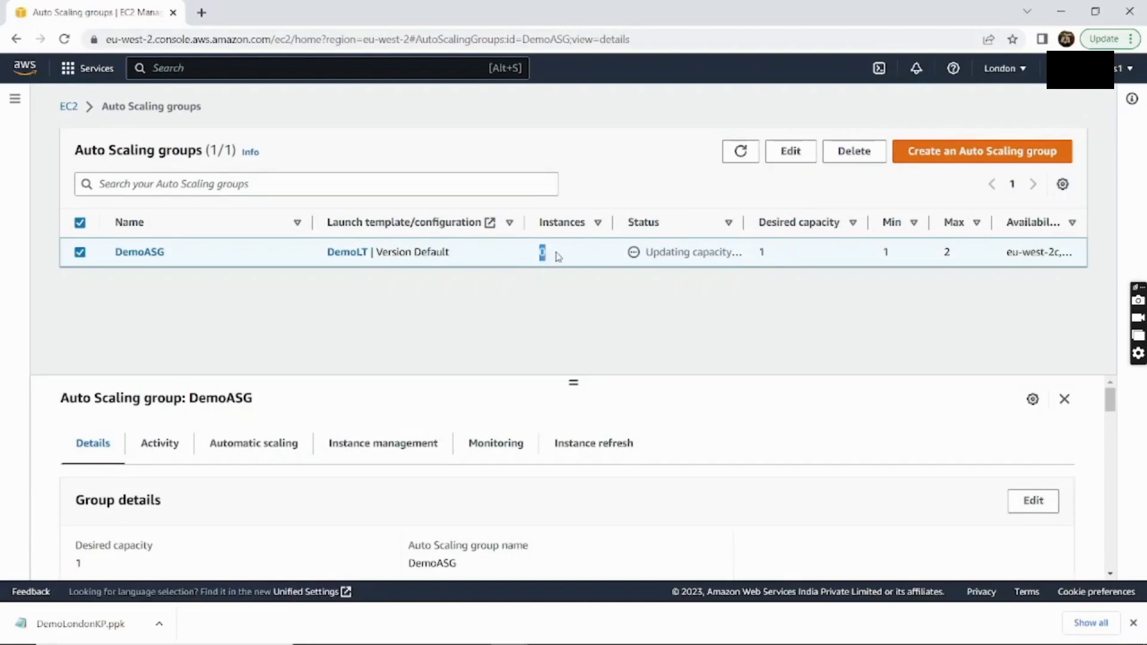
Open DemoASG's Instance management to see its launched t2.micro instance, then search for ec2
click(142, 255)
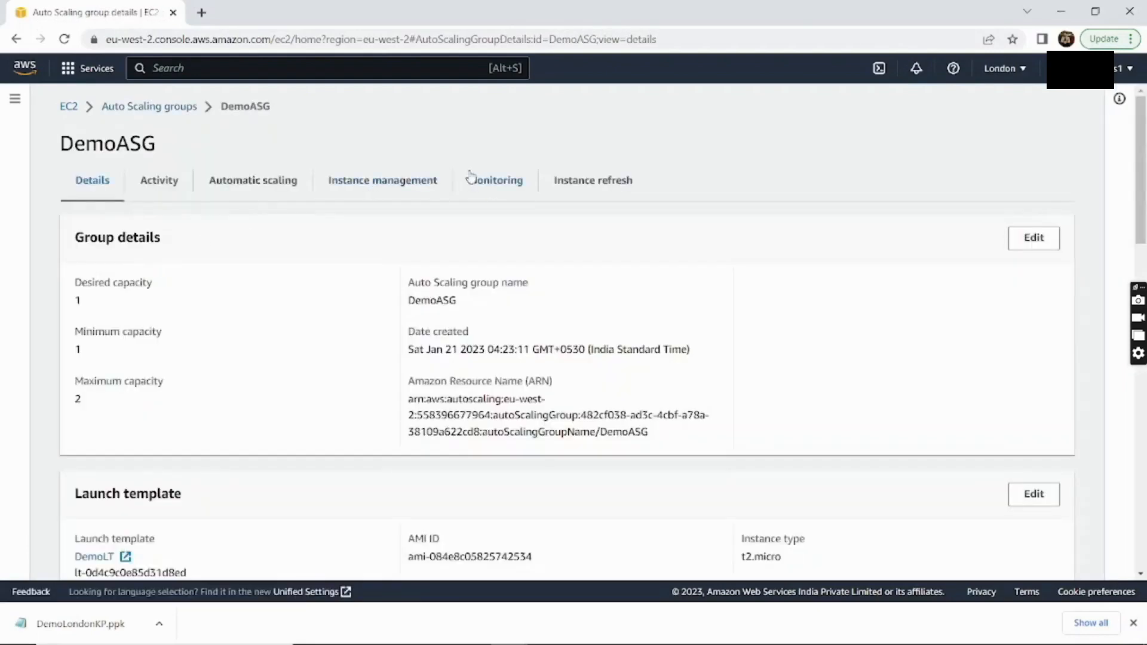
click(387, 182)
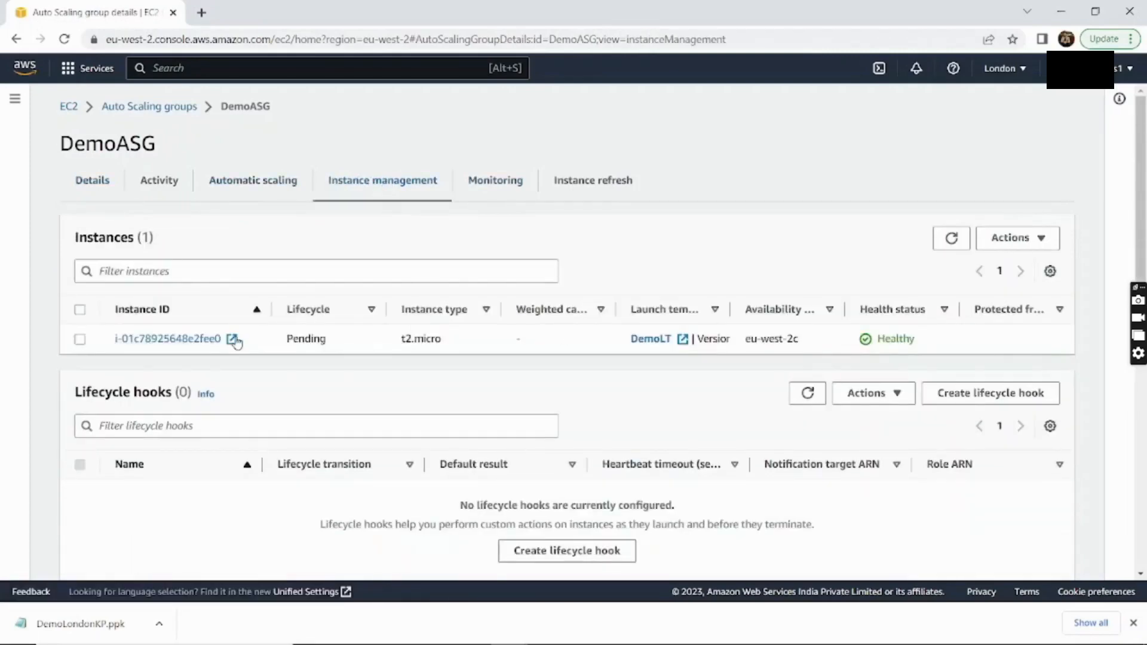
drag(111, 341, 267, 345)
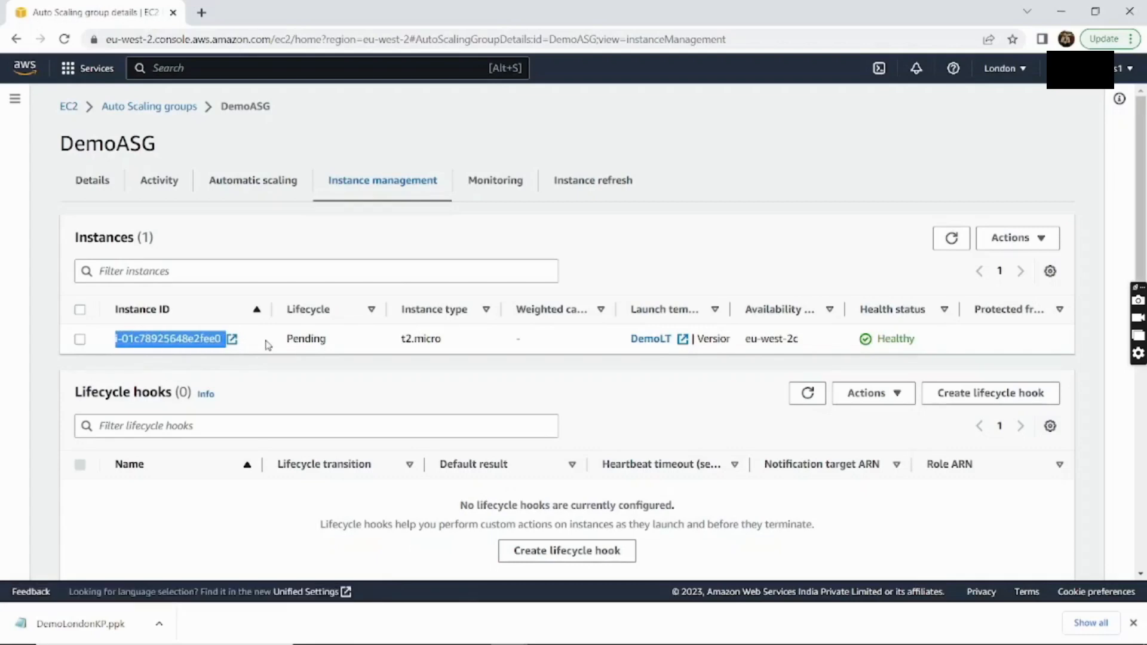
click(267, 345)
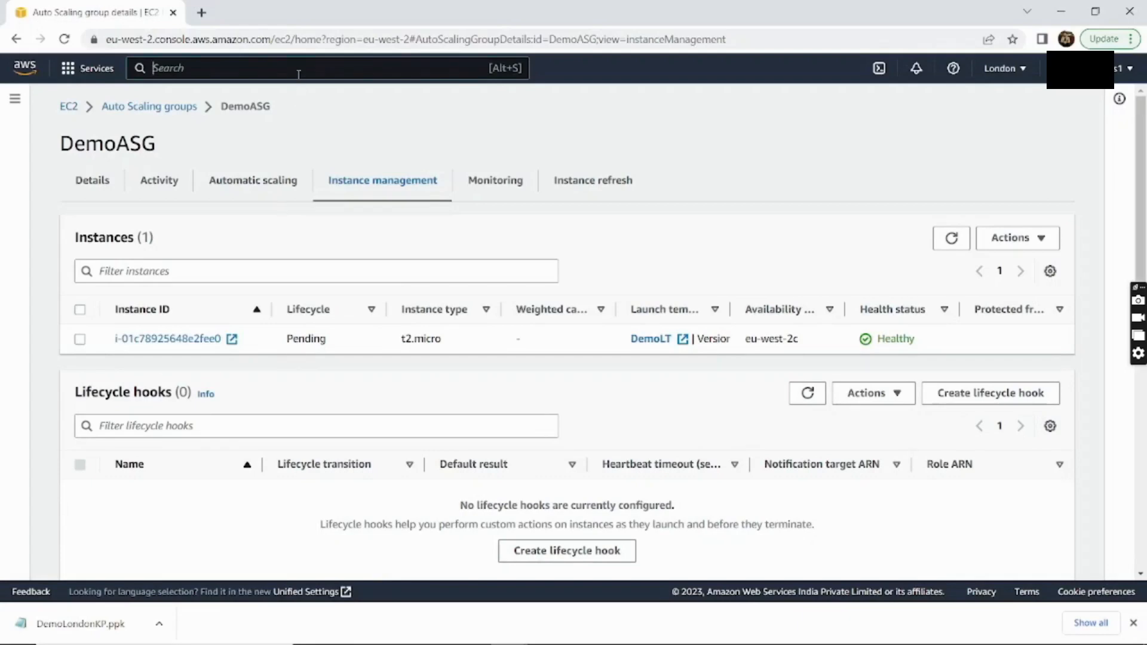
text(ec2)
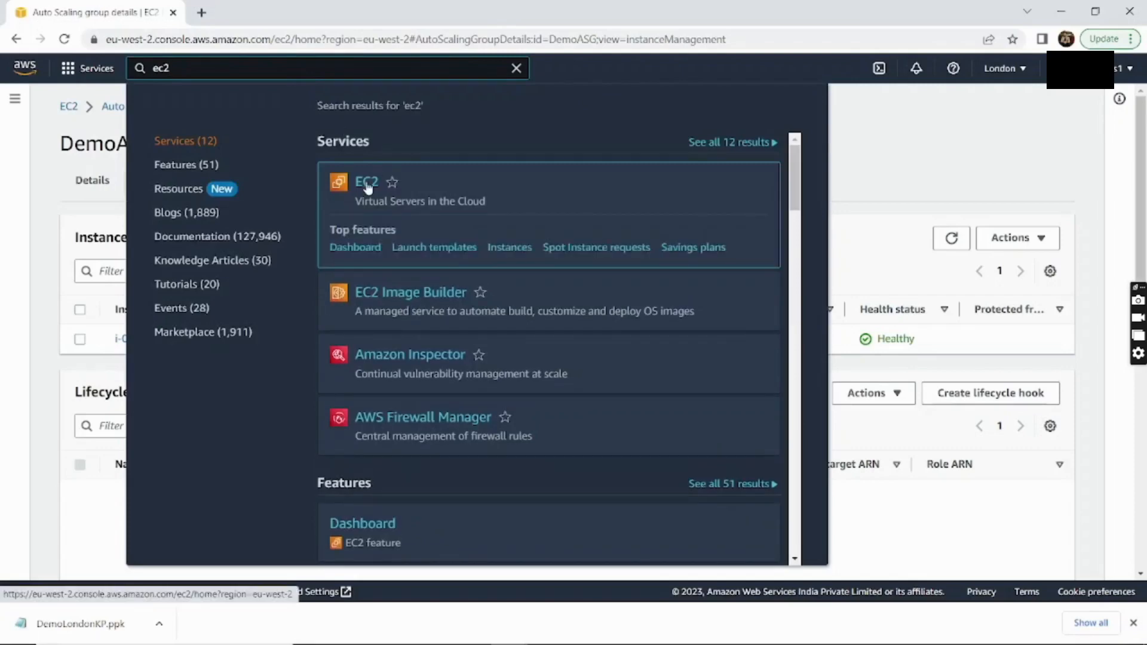
Open EC2 in a new tab, select the running instance, and copy its public IPv4
middle_click(366, 180)
click(856, 136)
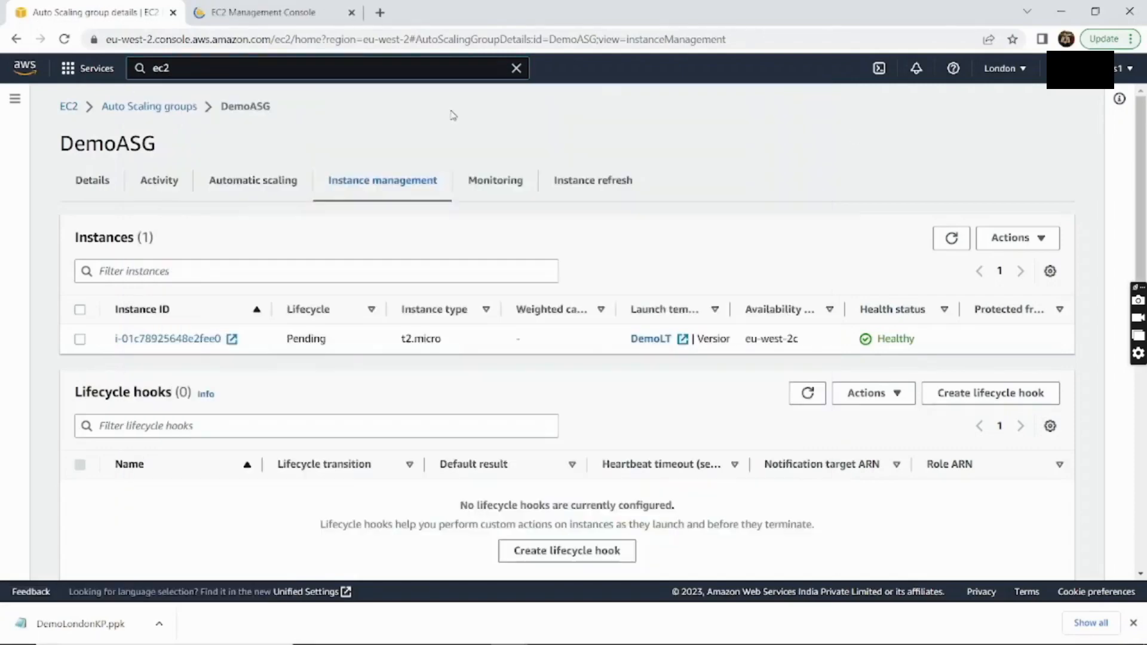
click(310, 18)
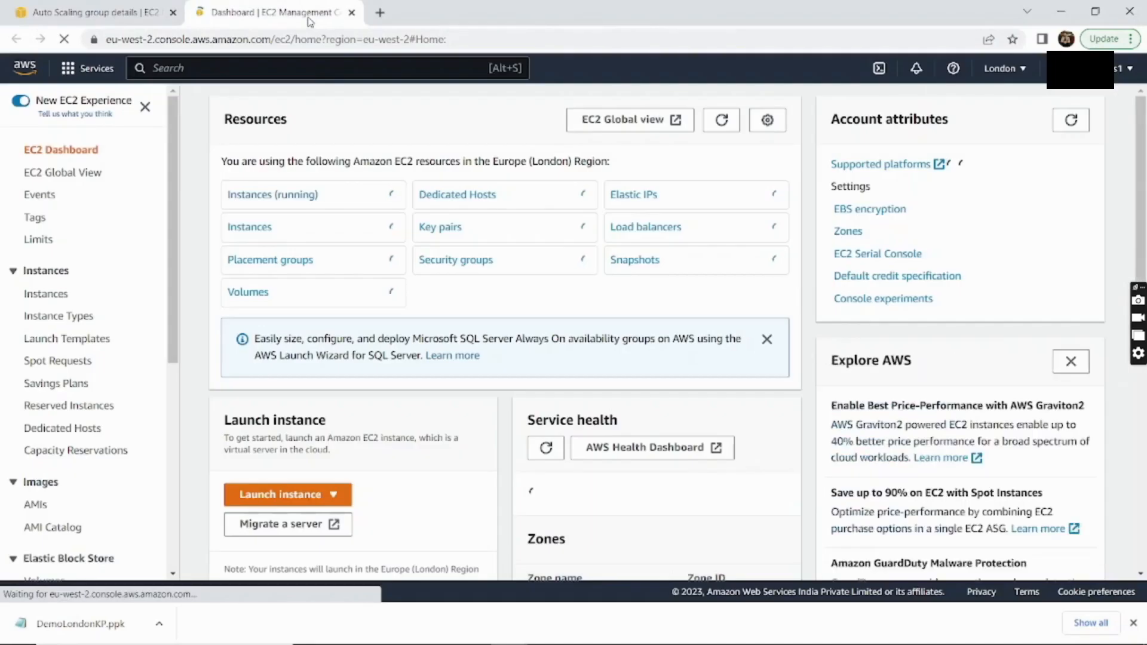
click(309, 196)
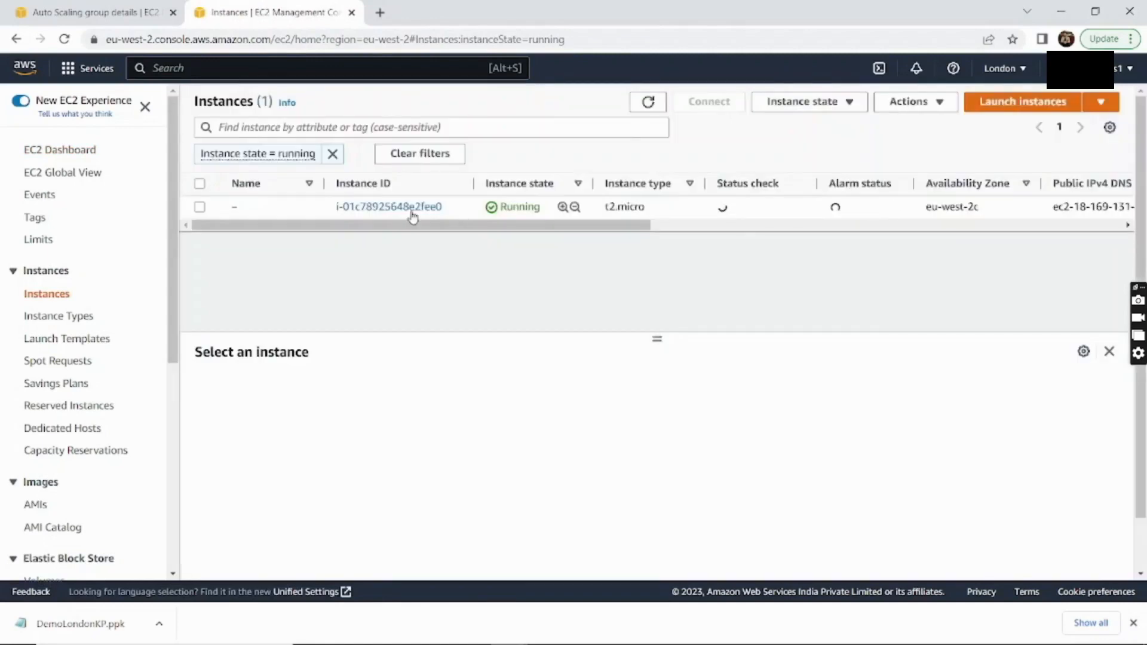
drag(233, 206, 817, 213)
click(773, 245)
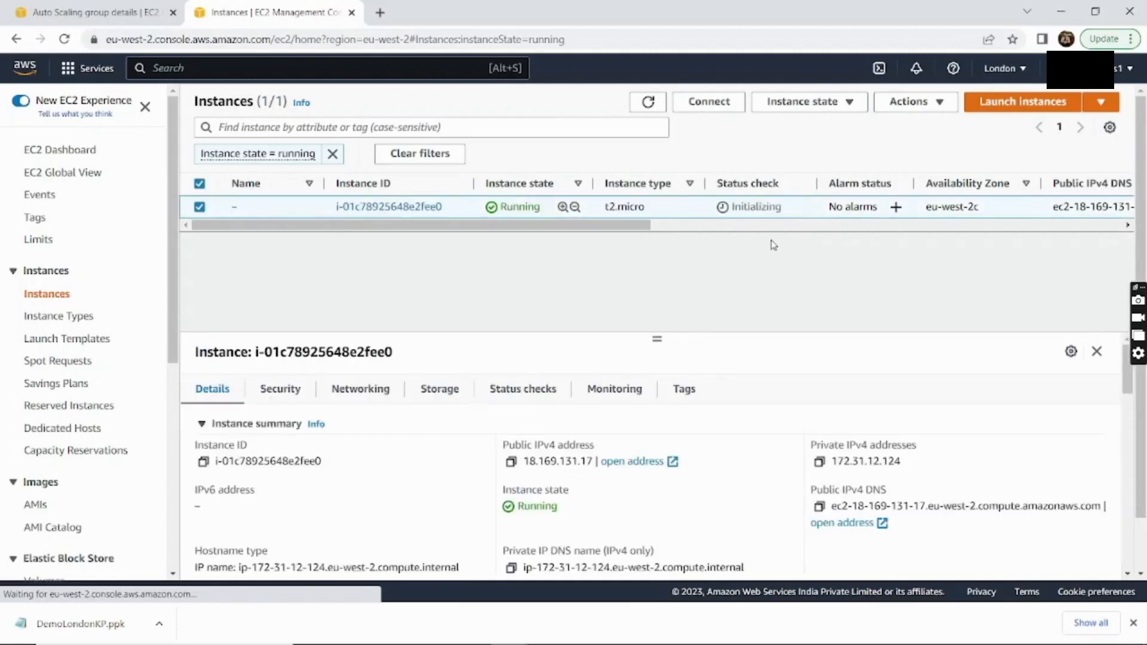
click(512, 463)
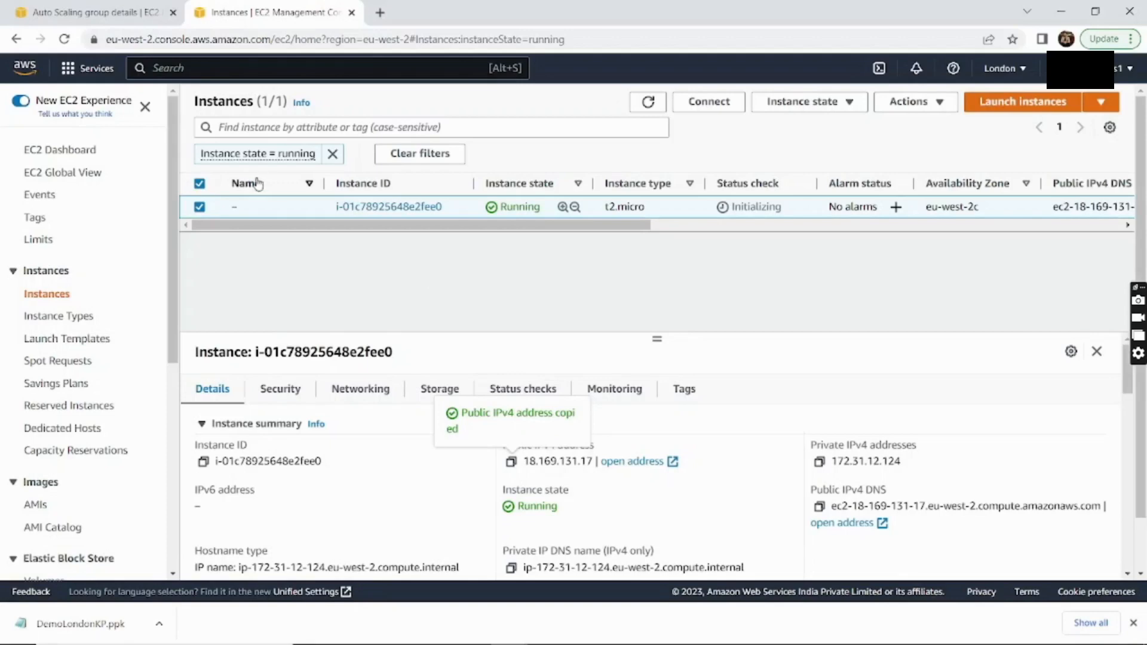
Open the Load Balancers list in a new tab and switch to it
scroll(62, 306, down, 6)
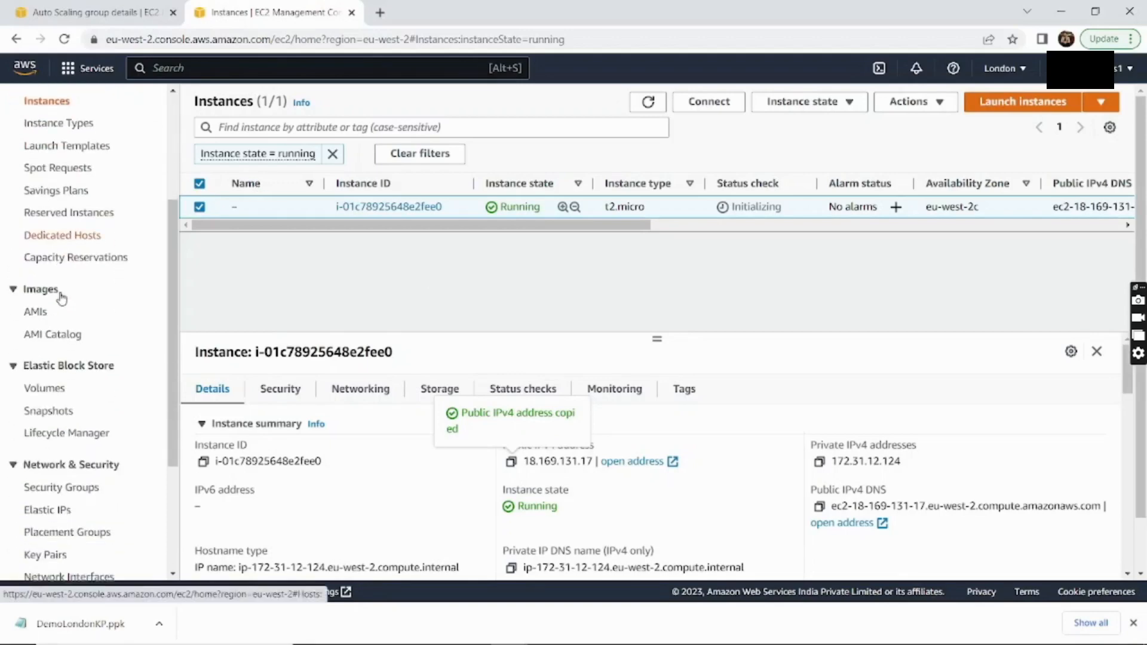
scroll(60, 283, down, 1)
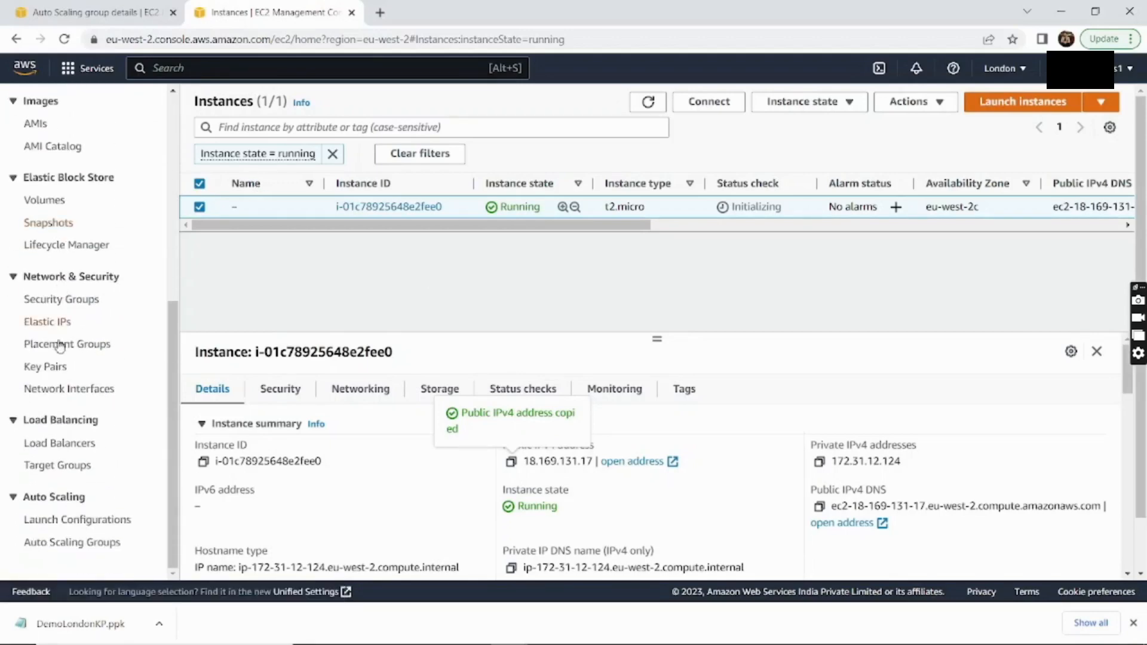
right_click(57, 450)
click(85, 457)
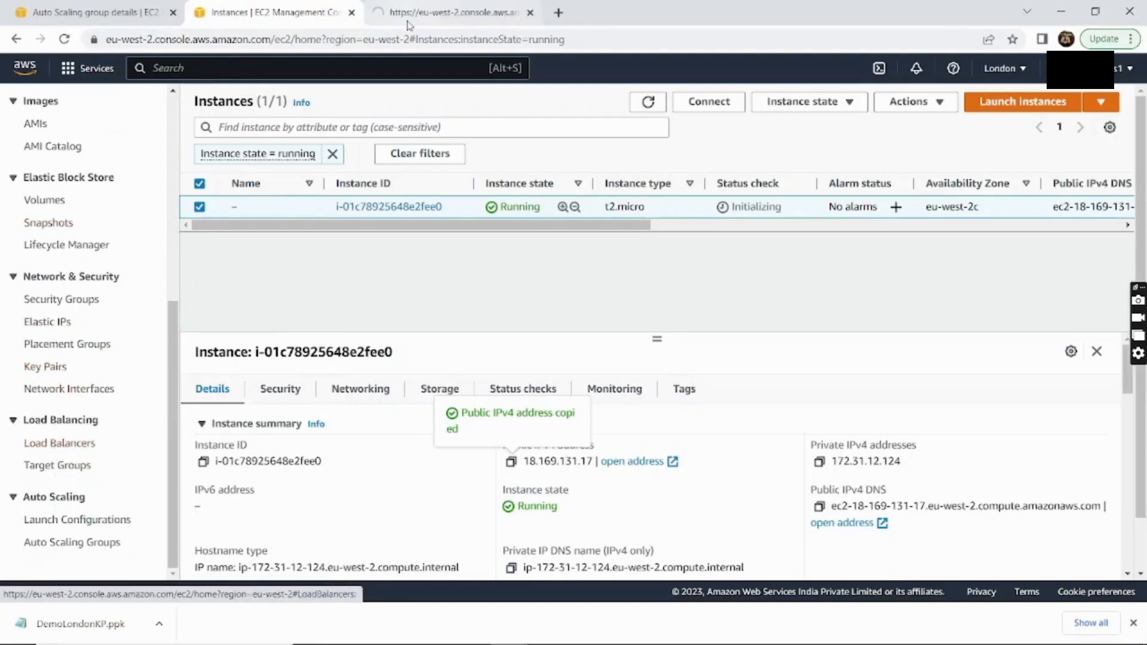
click(433, 13)
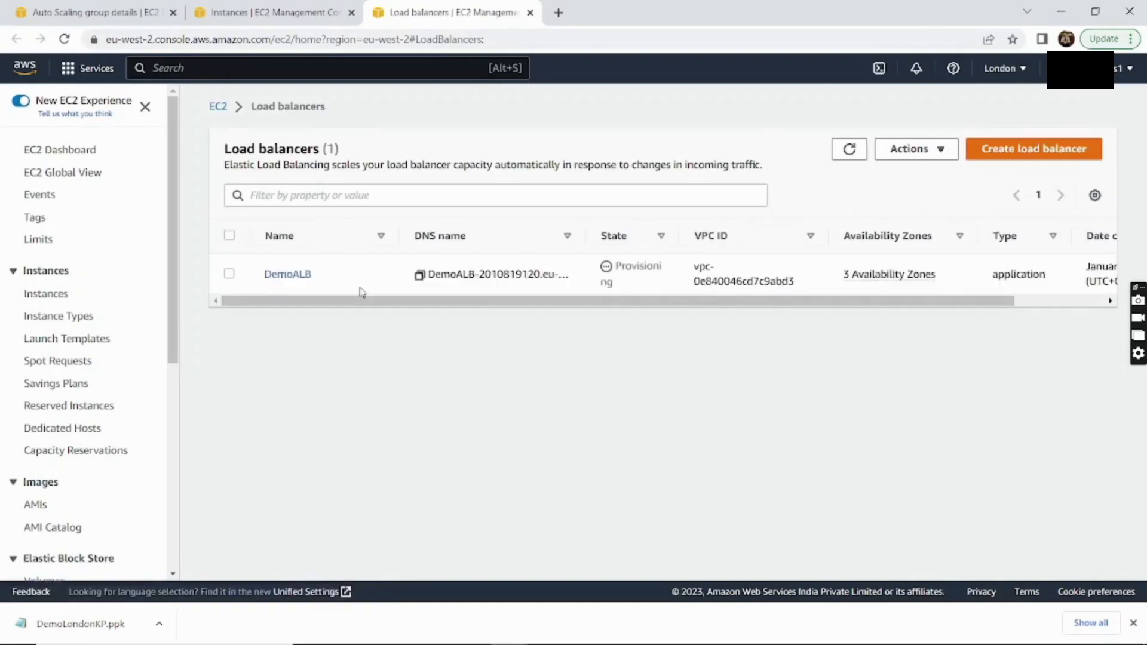
Open the DemoALB load balancer's details page and copy its DNS name
drag(343, 282, 262, 280)
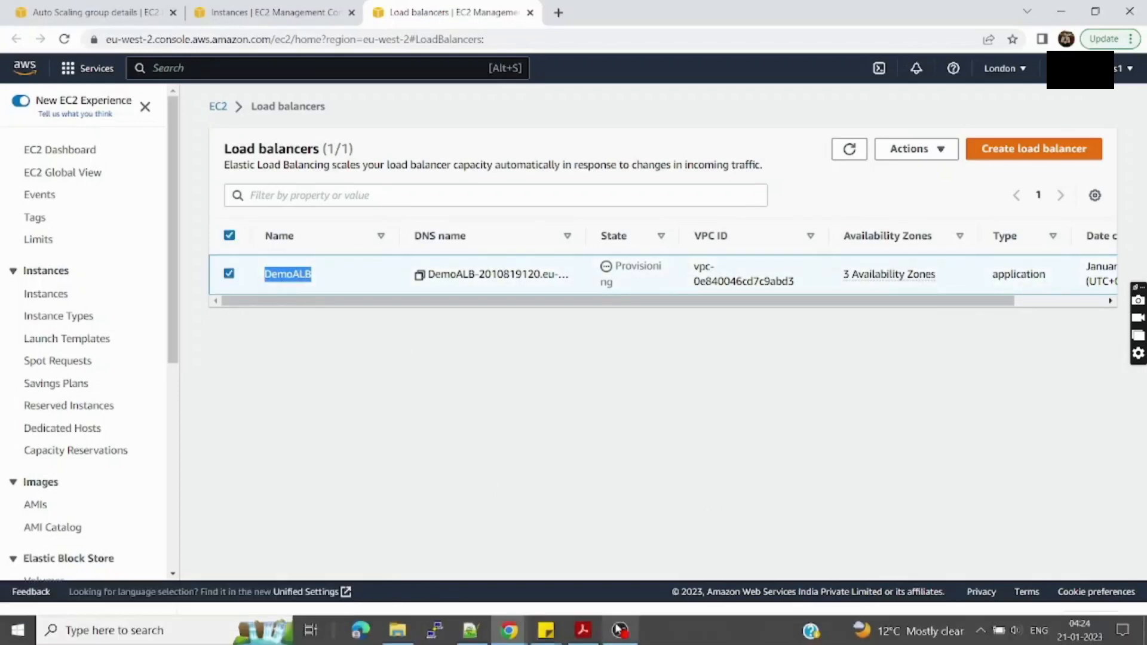
click(620, 638)
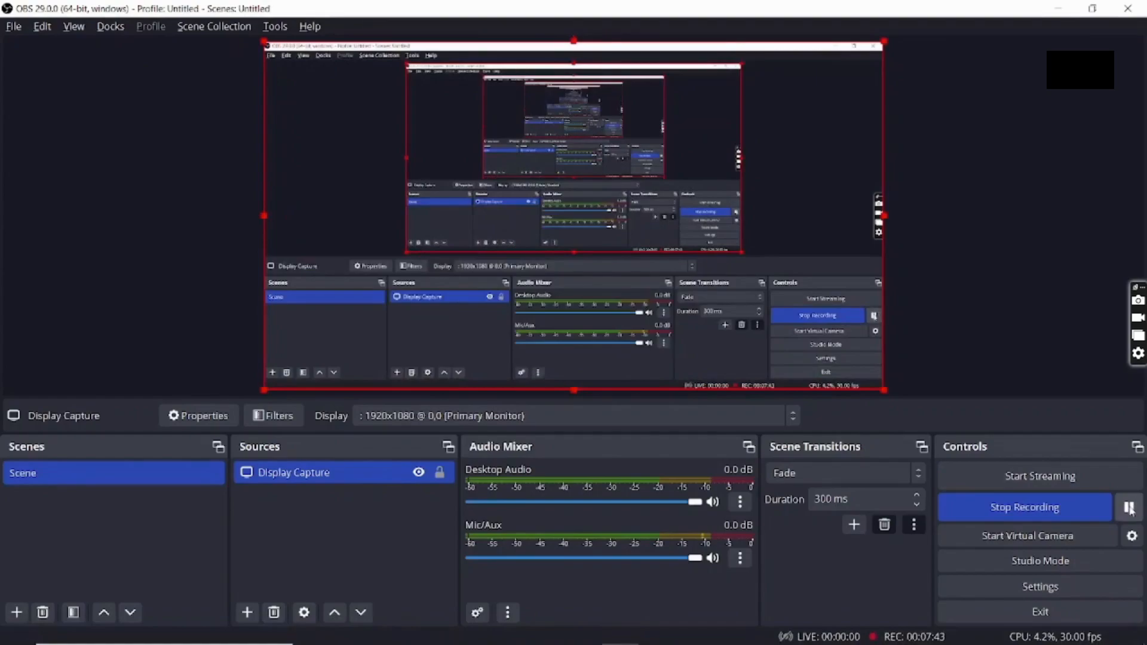
key(alt+Tab)
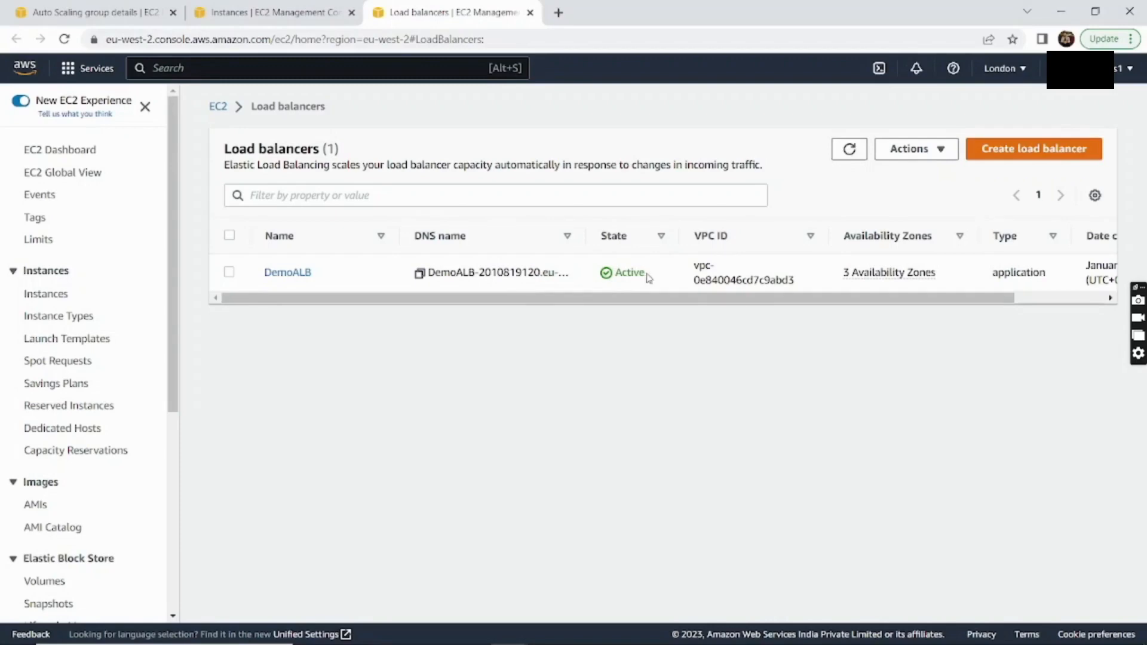
drag(648, 278, 608, 279)
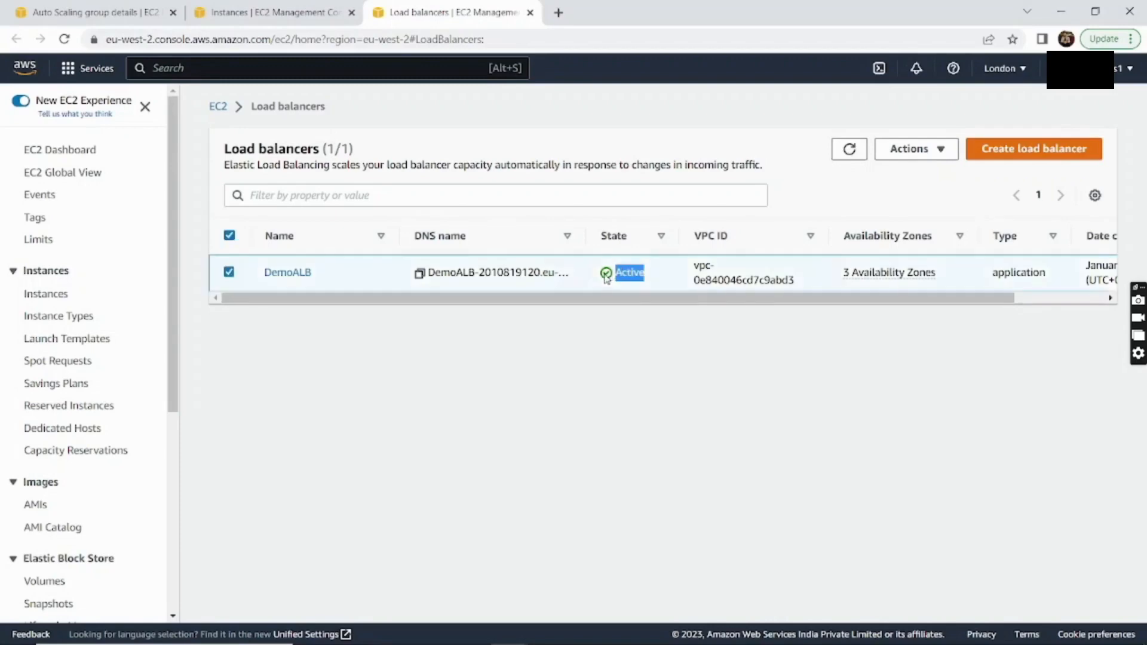
click(288, 272)
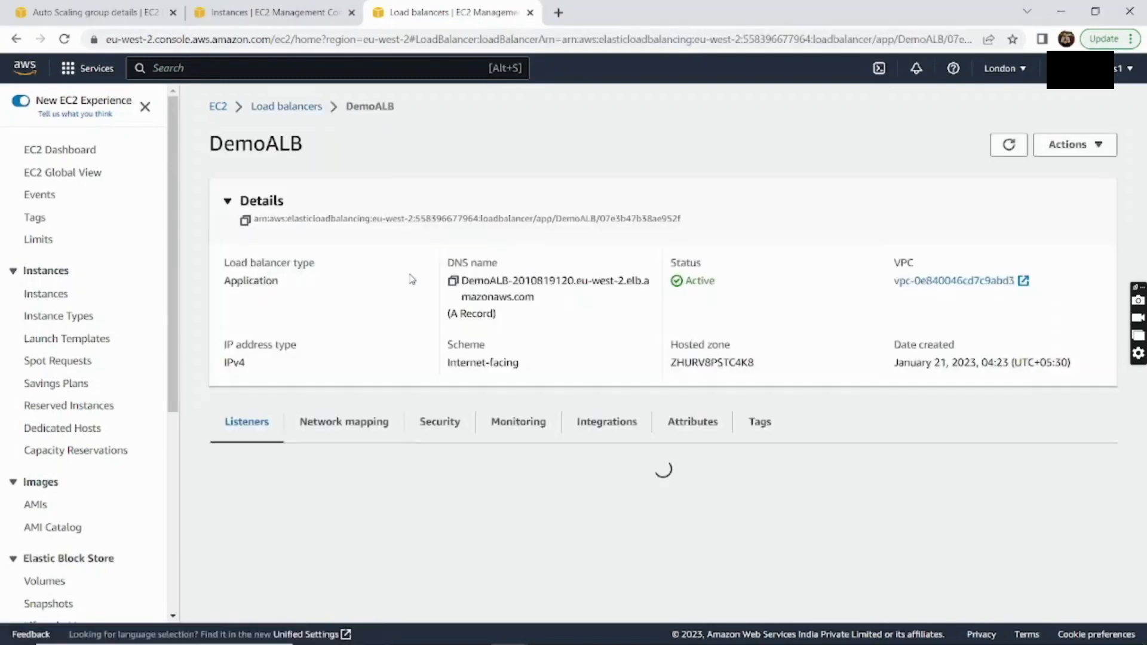
click(453, 282)
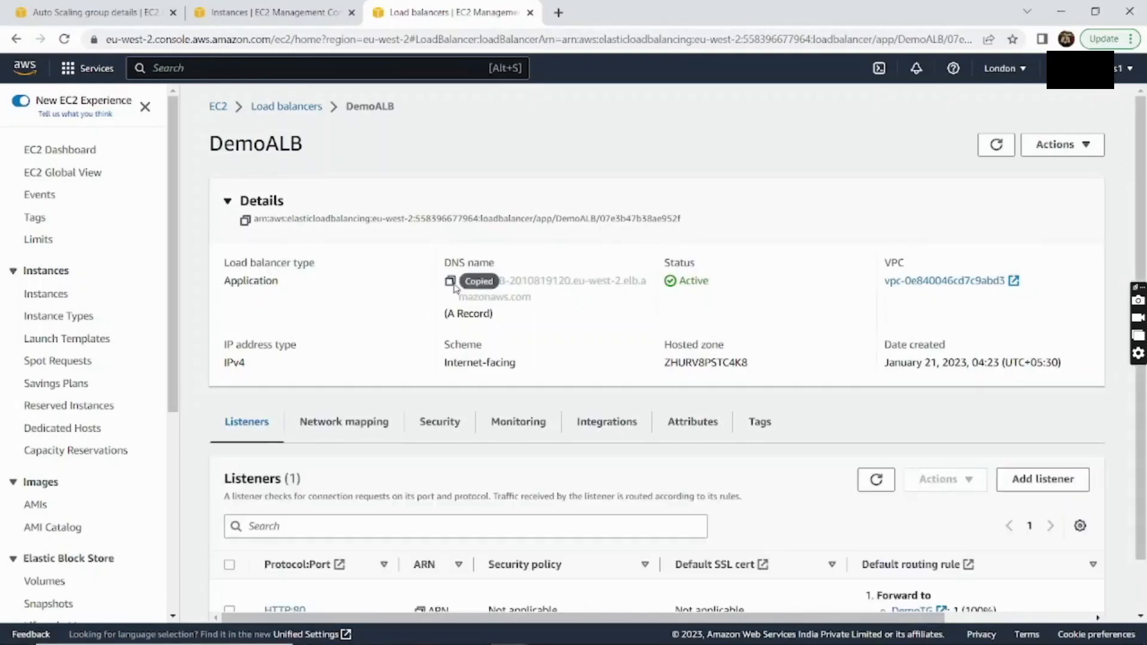
click(453, 282)
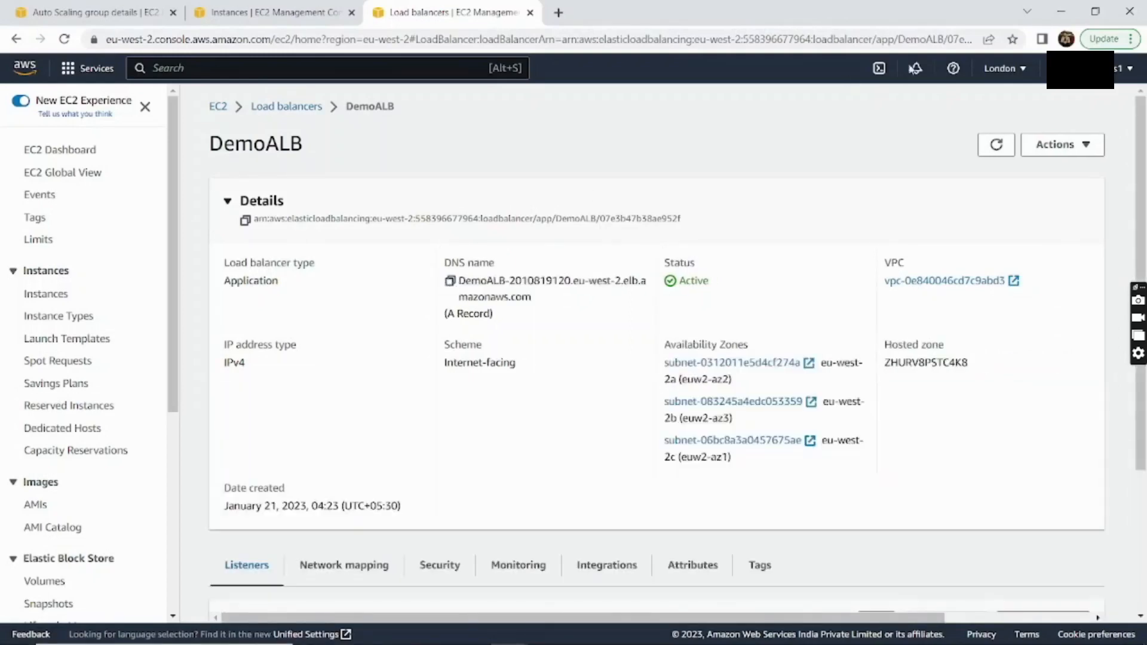
click(1131, 39)
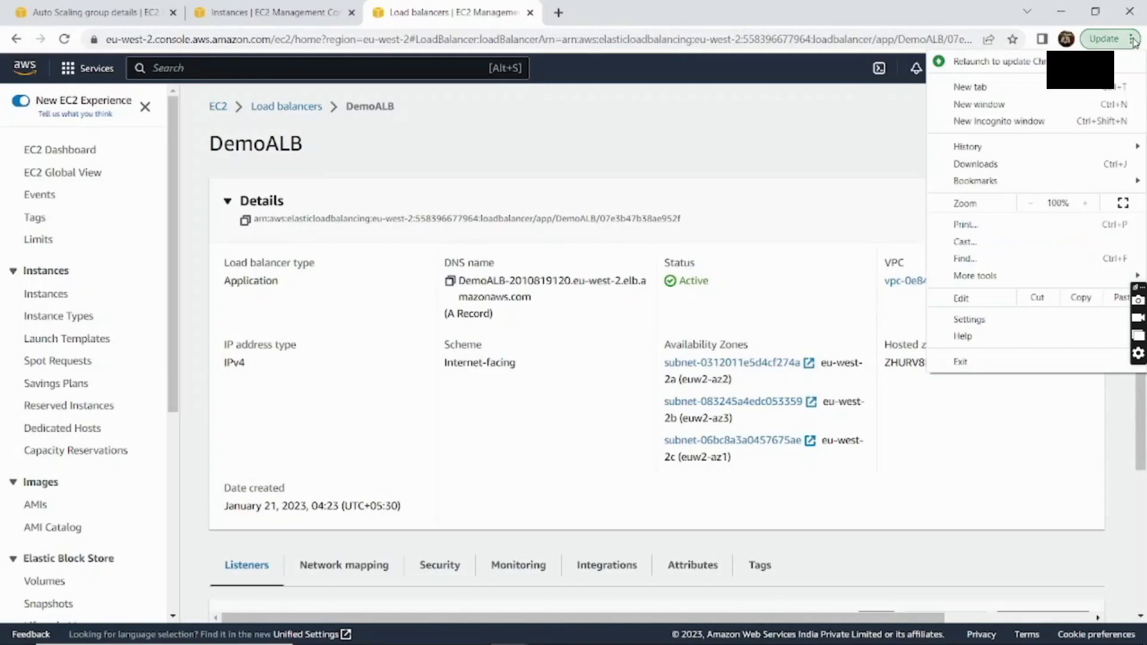
click(1049, 122)
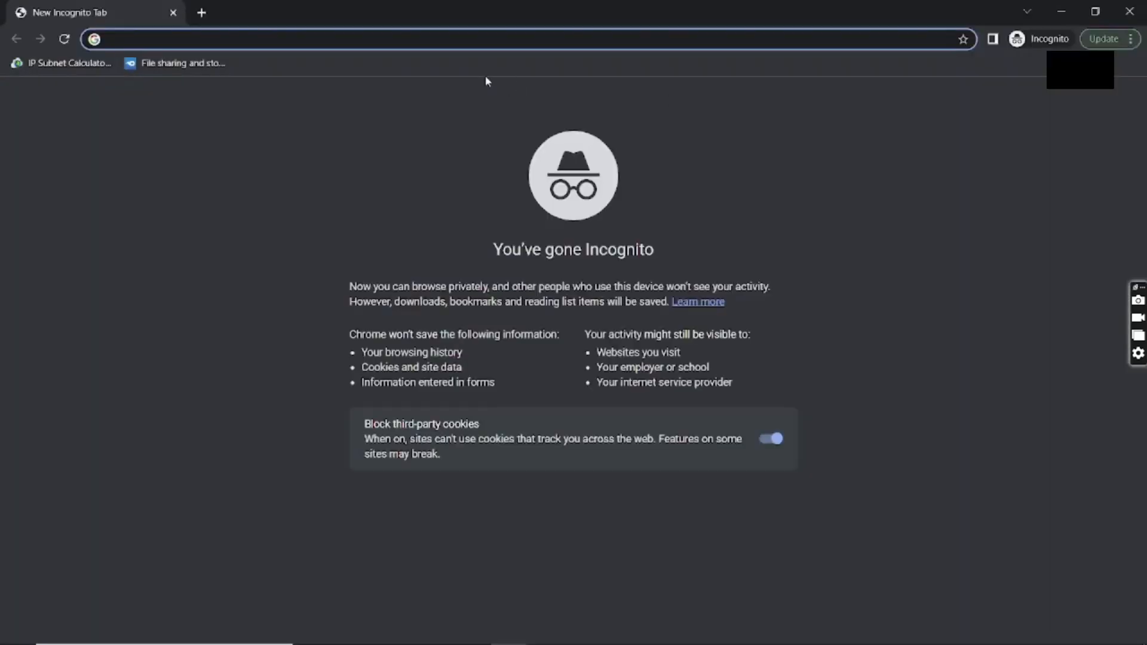
key(ctrl+v)
key(Return)
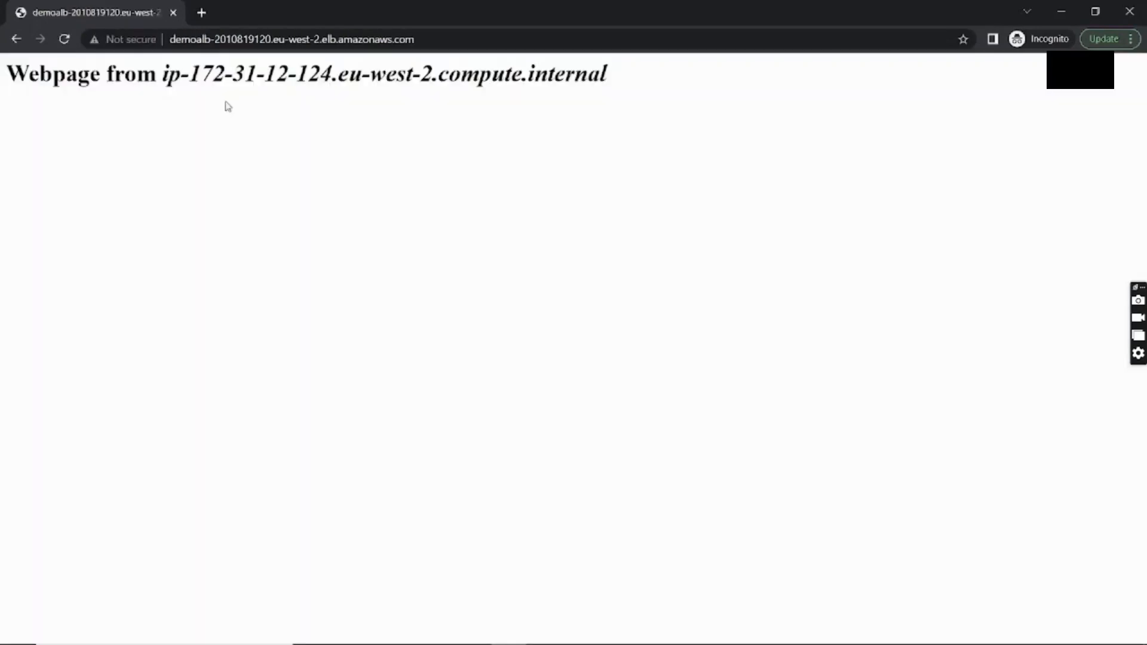
drag(162, 70, 332, 72)
key(alt+Tab)
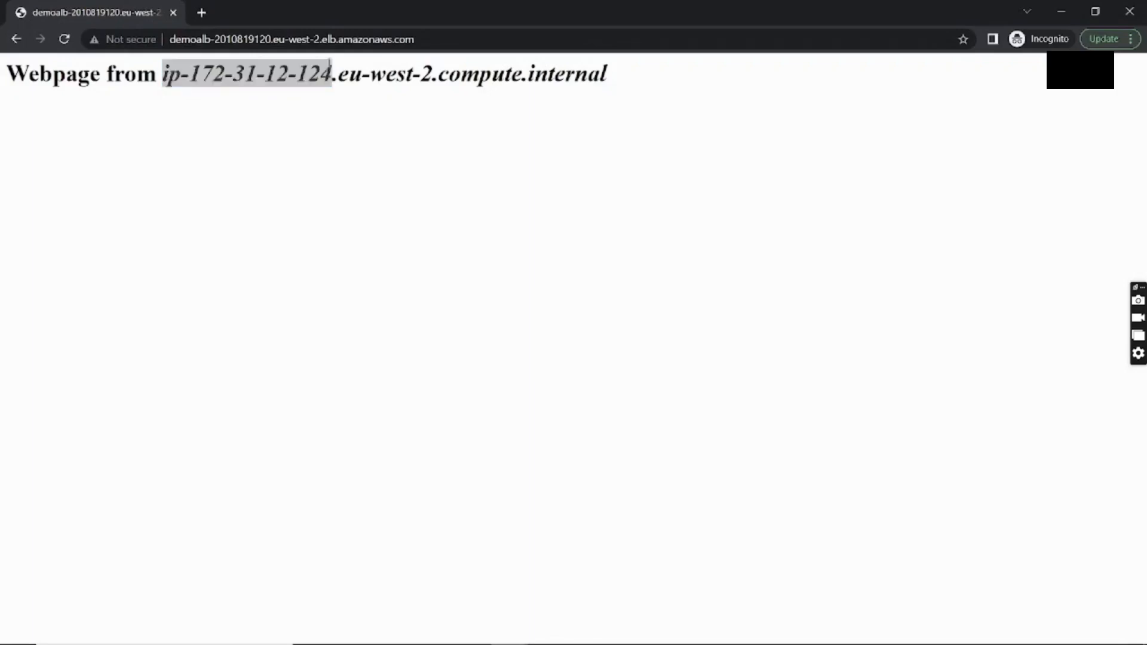
click(245, 14)
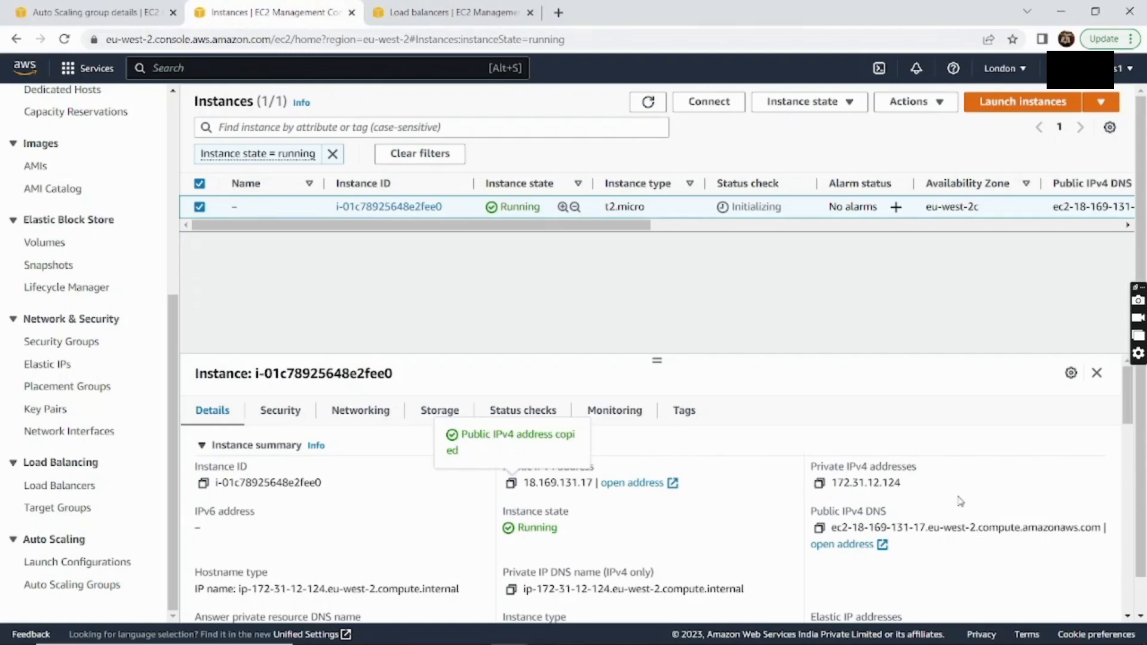
Check the private IPv4, then open an EC2 Instance Connect session to i-01c78925648e2fee0 as ec2-user
drag(900, 483, 837, 483)
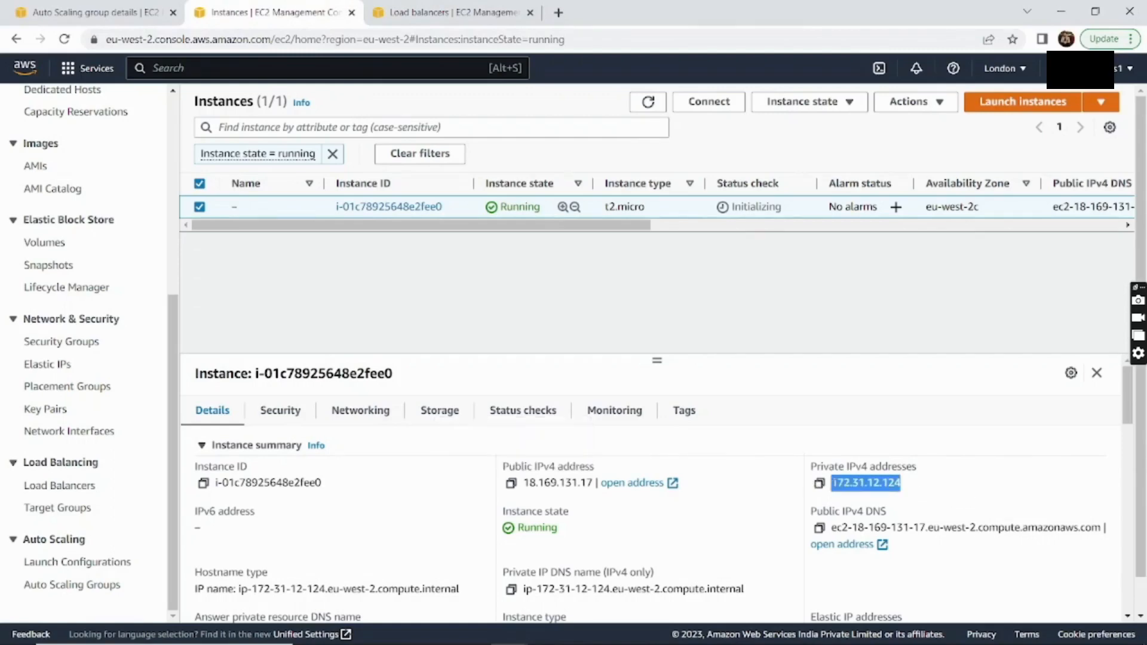
click(963, 476)
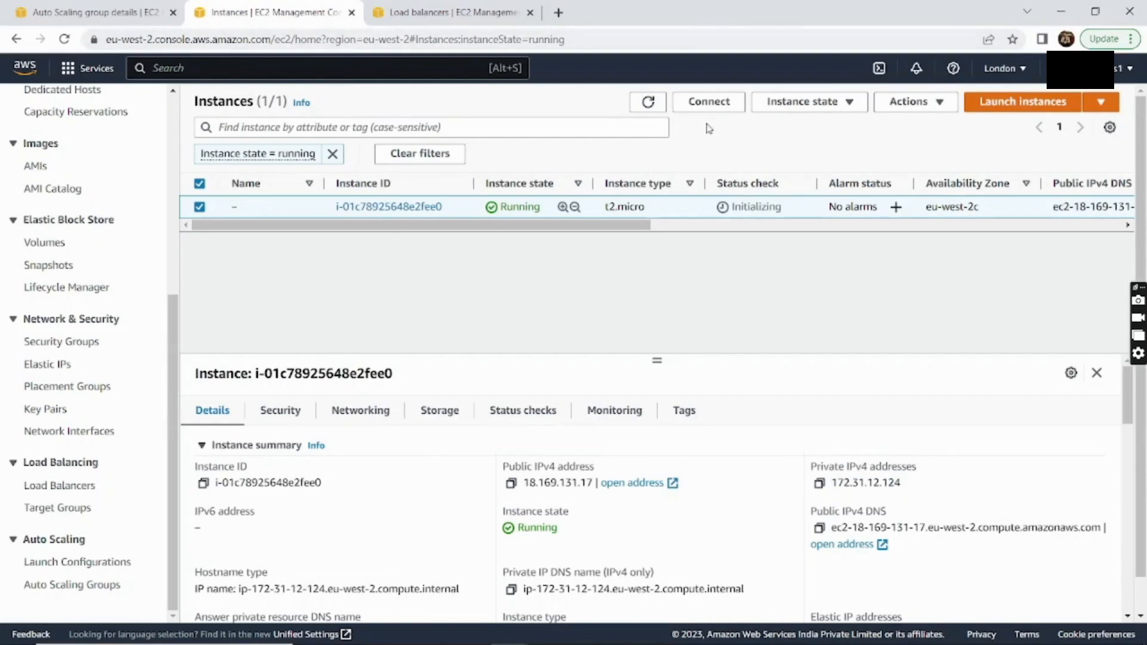
click(711, 103)
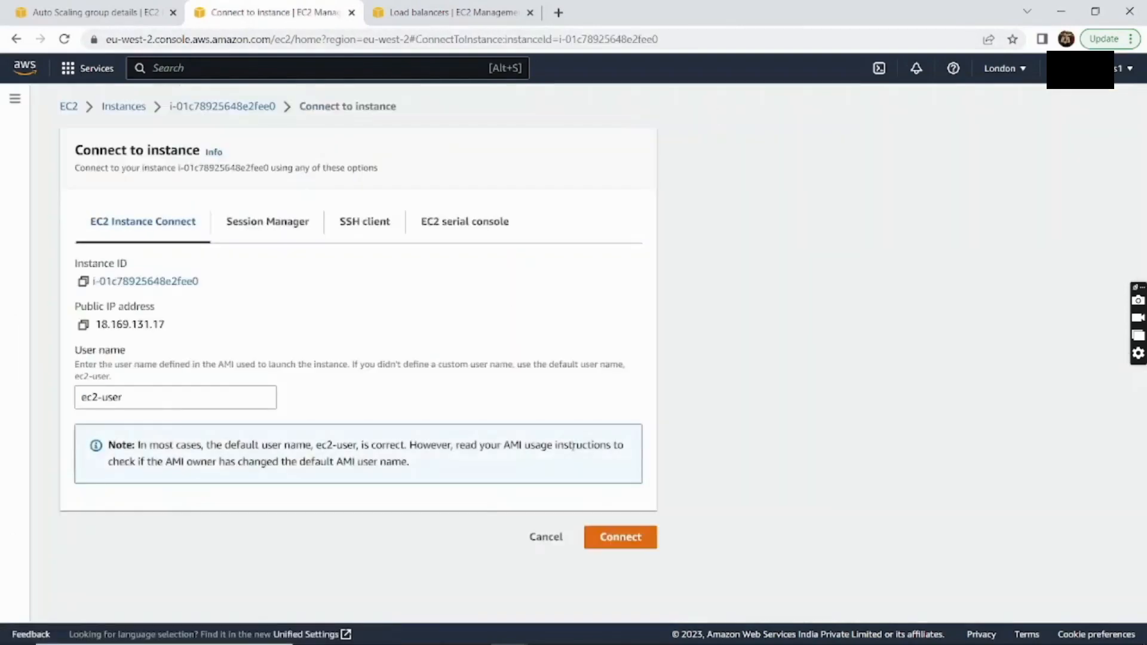
click(605, 540)
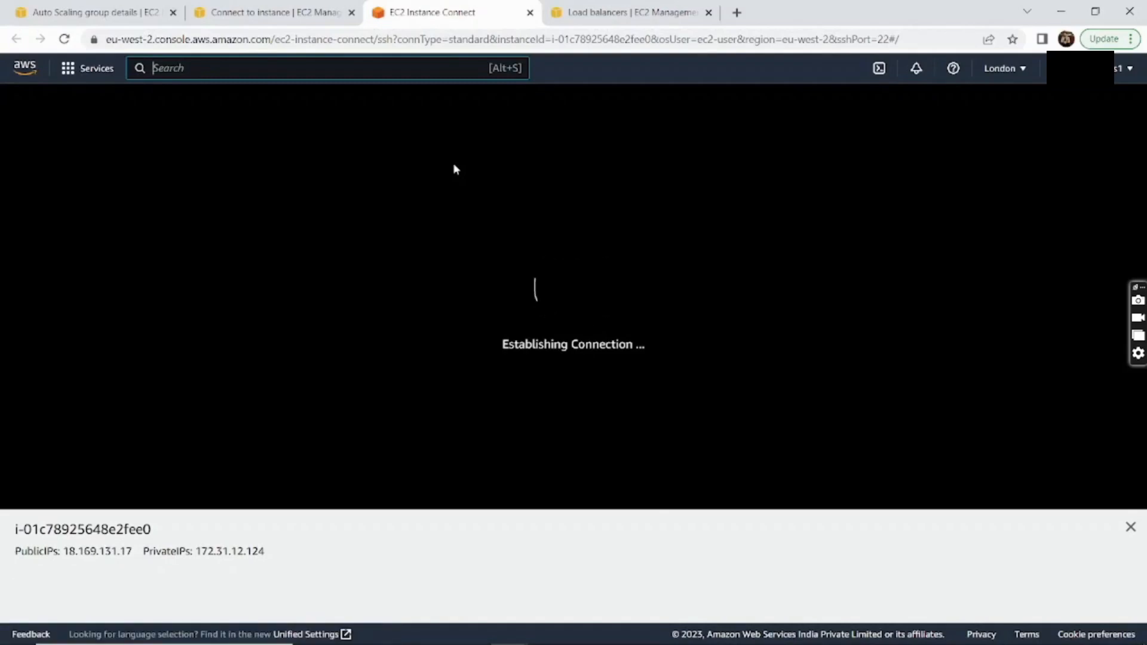
Run 'yes > /dev/null &' in the instance terminal to start the first background CPU load job
click(332, 219)
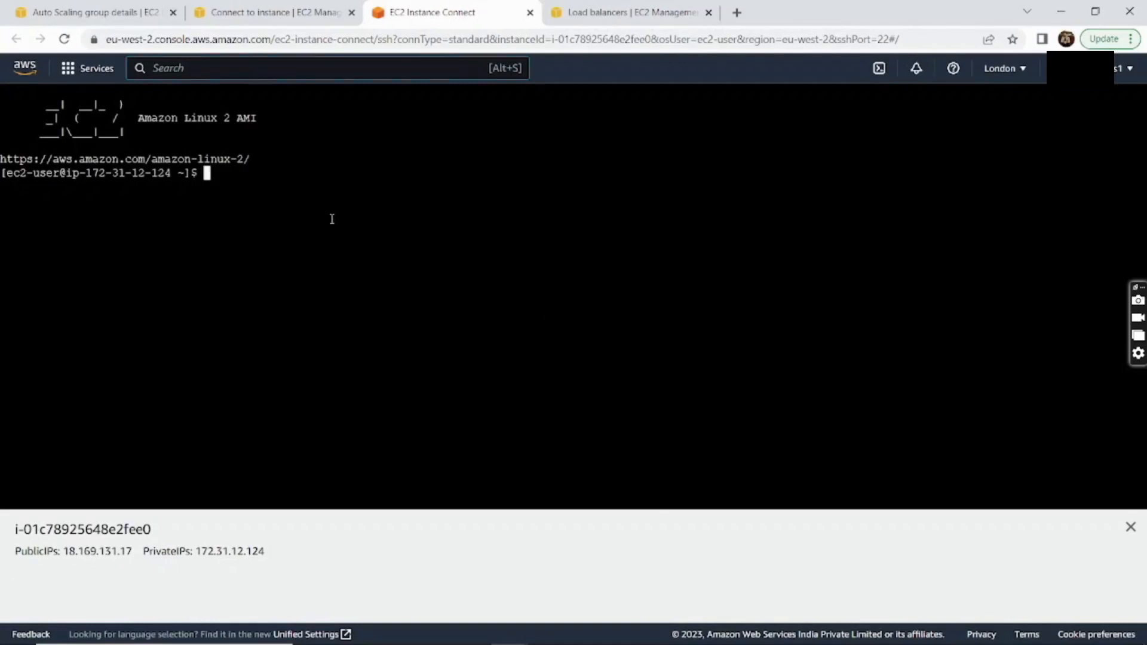
text(yes)
text(> /dev/null)
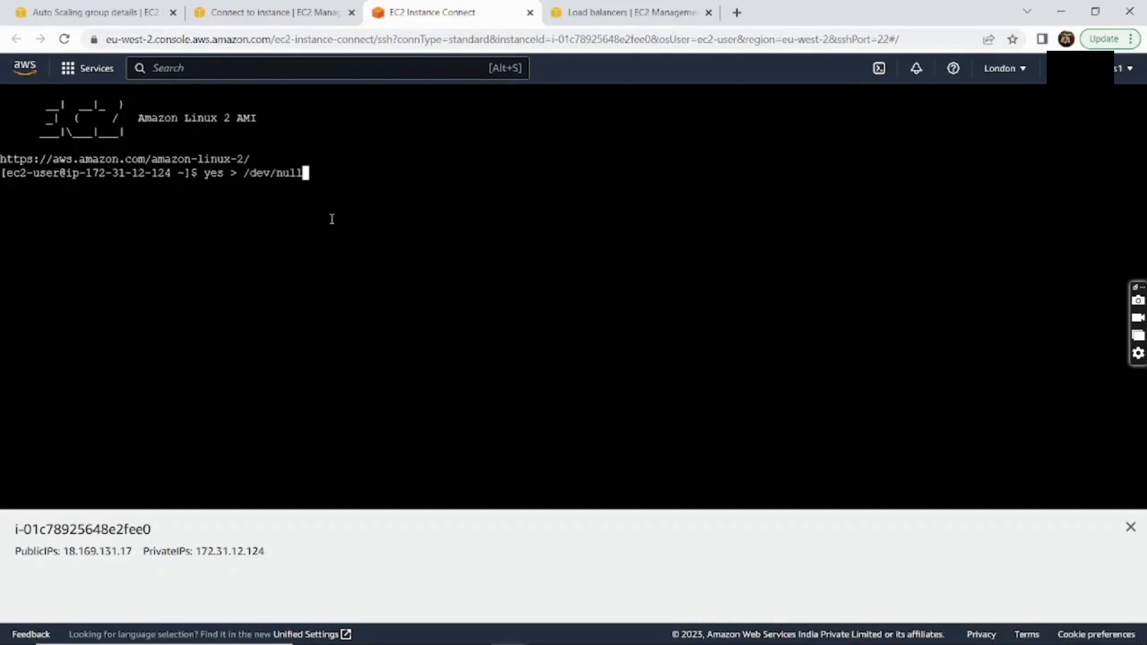
text( &)
key(Return)
Re-run the command from history repeatedly until about 34 background yes jobs are running
key(Up)
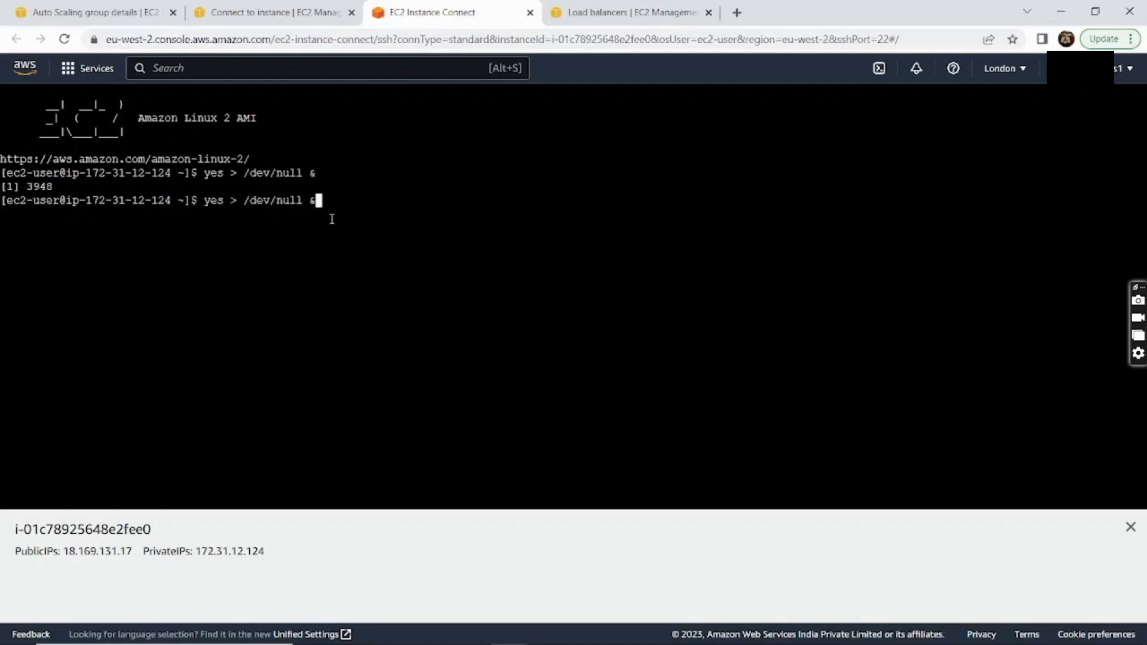
key(Return)
key(Up)
key(Return)
key(Up)
key(Return)
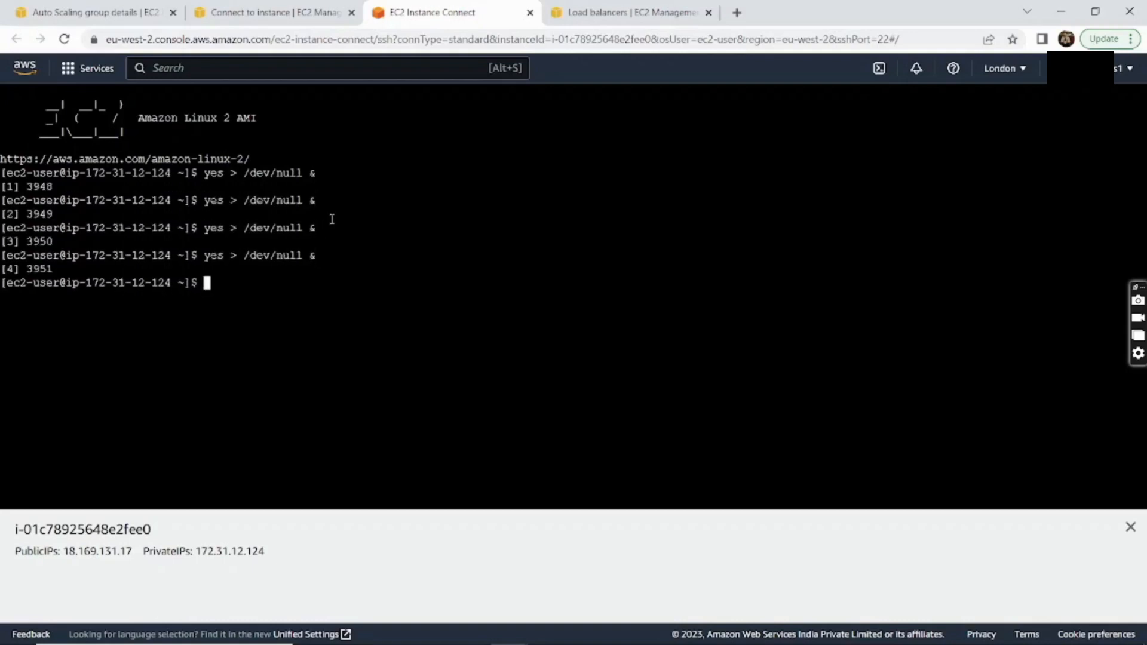
key(Up)
key(Return)
key(Up)
key(Return)
key(Up)
key(Return)
key(Up)
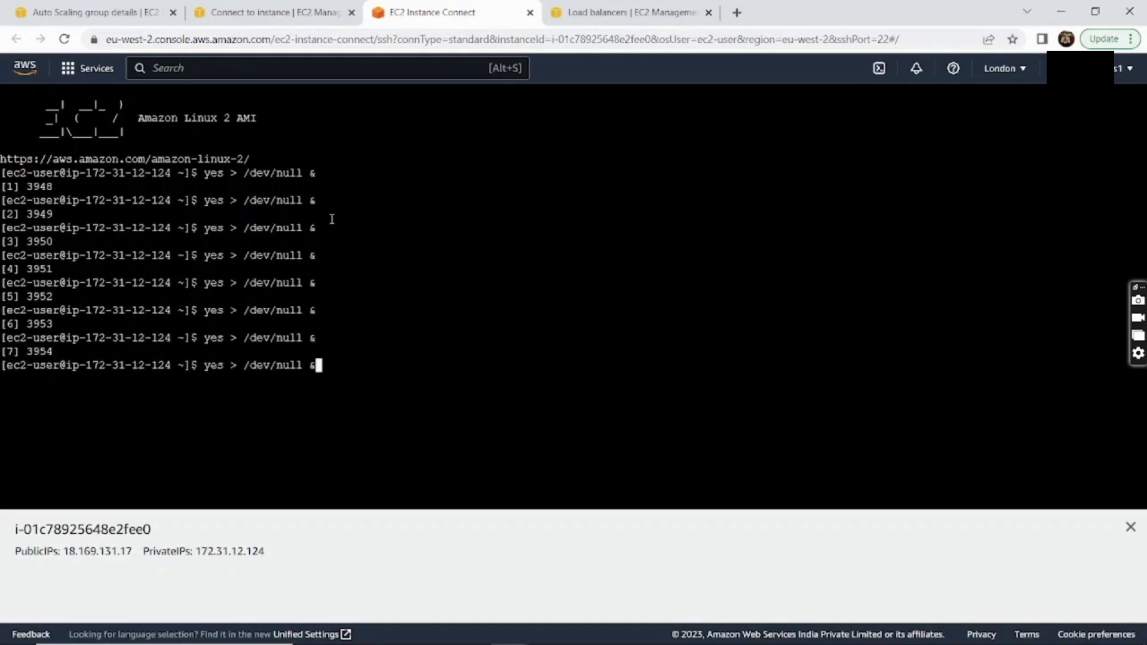
key(Return)
key(Up)
key(Return)
key(Up)
key(Return)
key(Up)
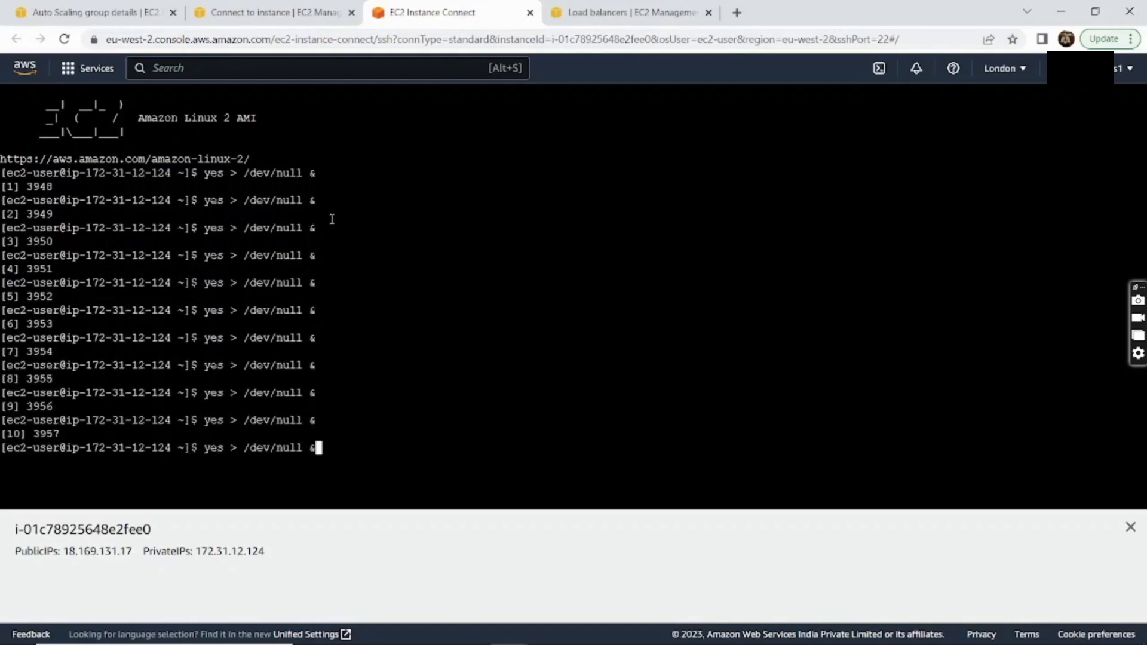
key(Return)
key(Up)
key(Return)
key(Return)
key(Up)
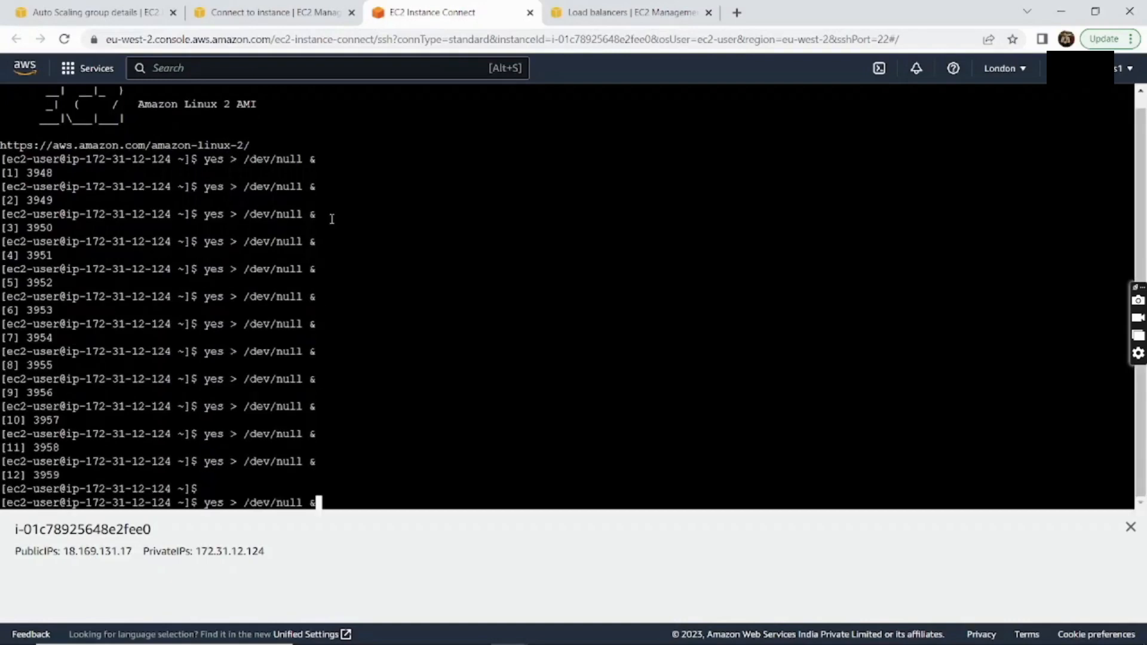
key(Return)
key(Up)
key(Return)
key(Up)
key(Return)
key(Up)
key(Return)
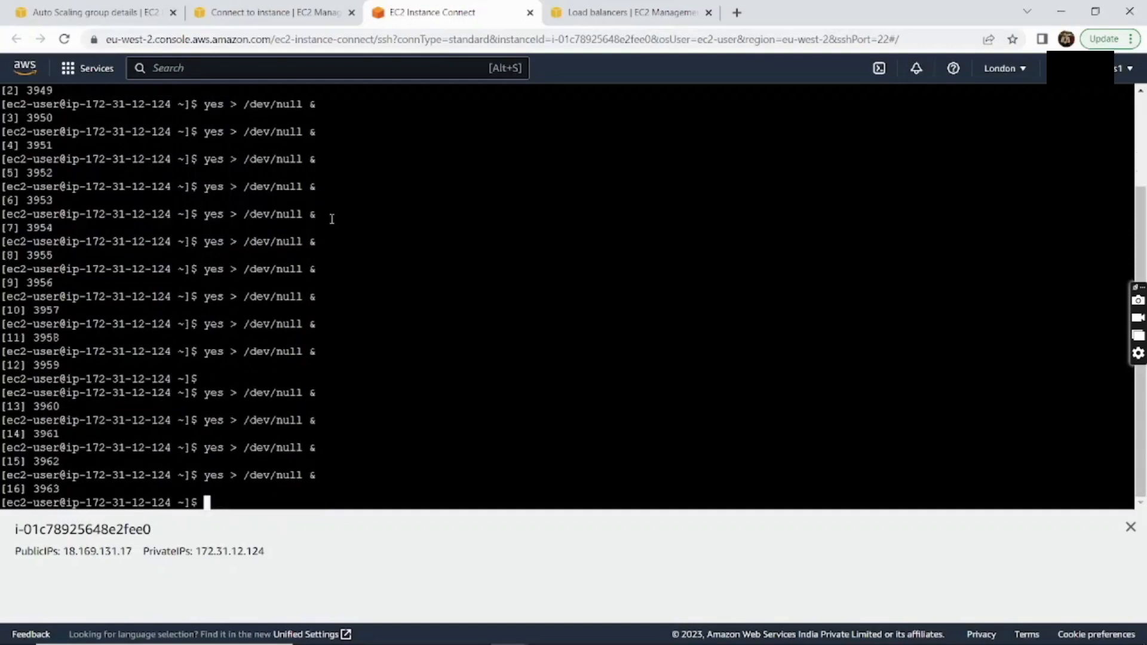
key(Up)
key(Return)
key(Up)
key(Return)
key(Up)
key(Return)
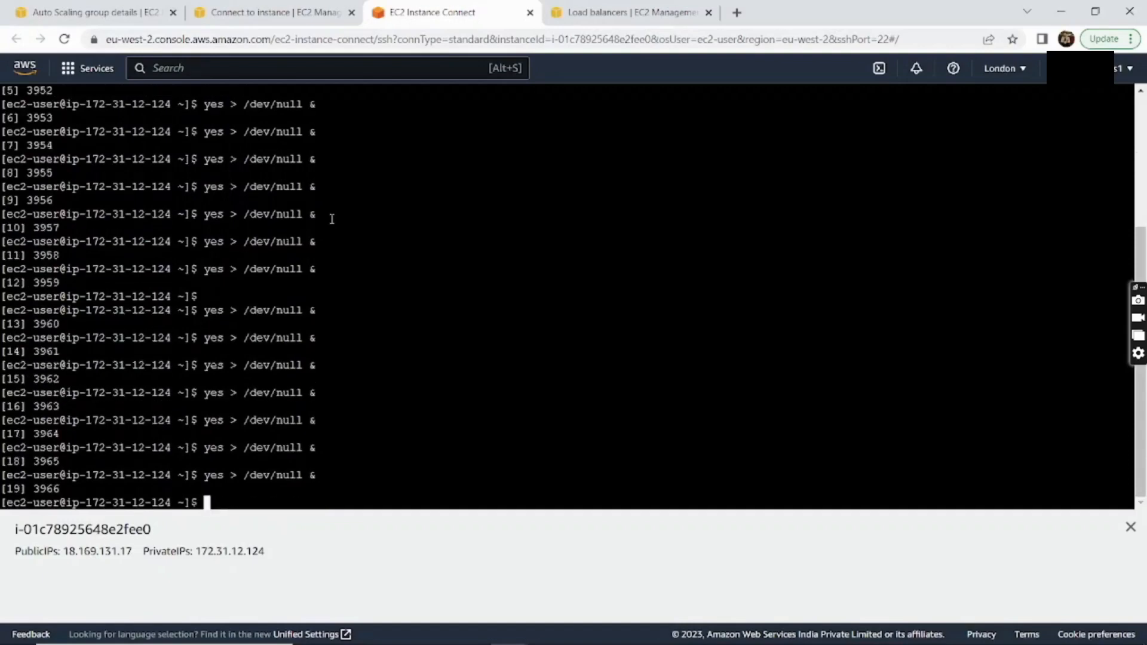
key(Up)
key(Return)
key(Up)
key(Return)
key(Up)
key(Return)
key(Up)
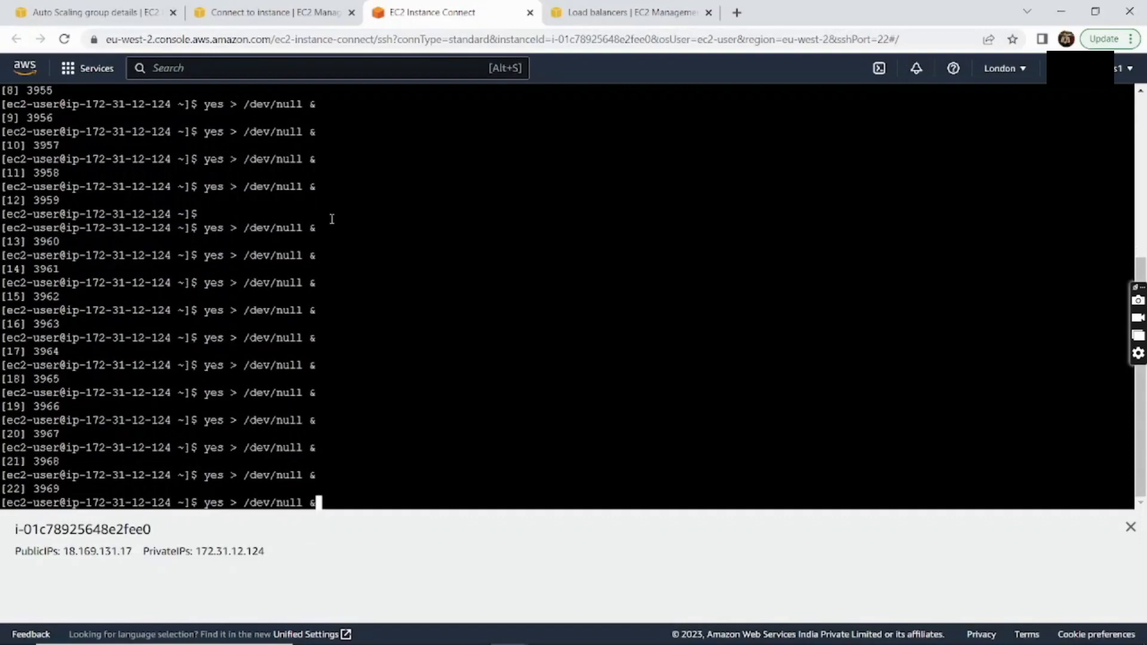
key(Return)
key(Up)
key(Return)
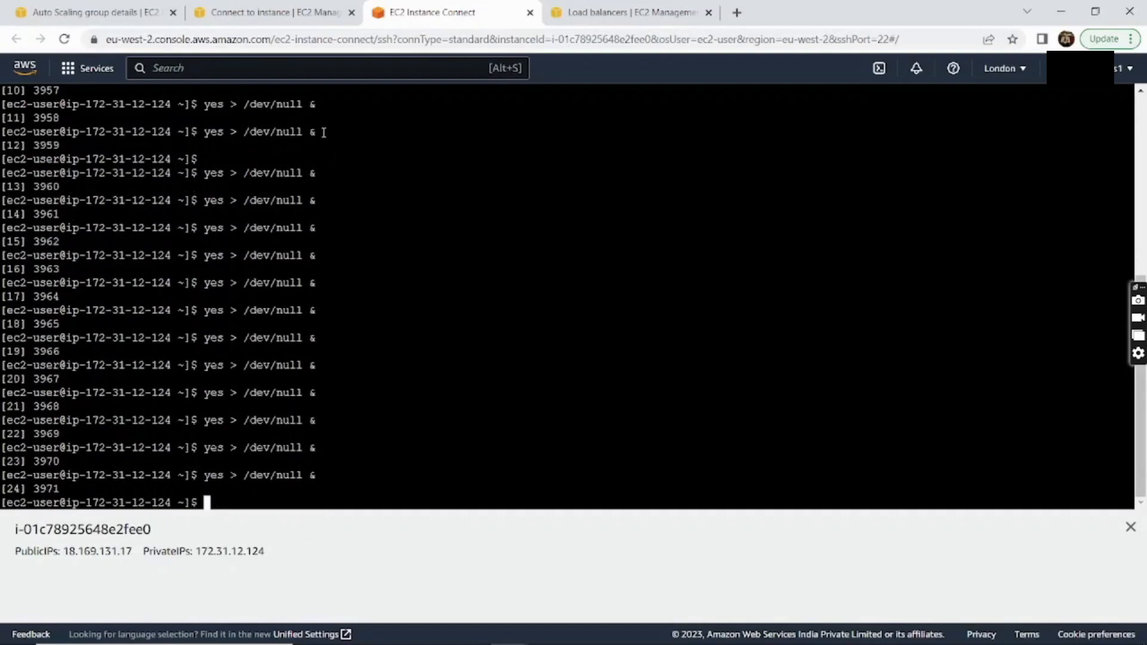
key(Up)
key(Return)
key(Up)
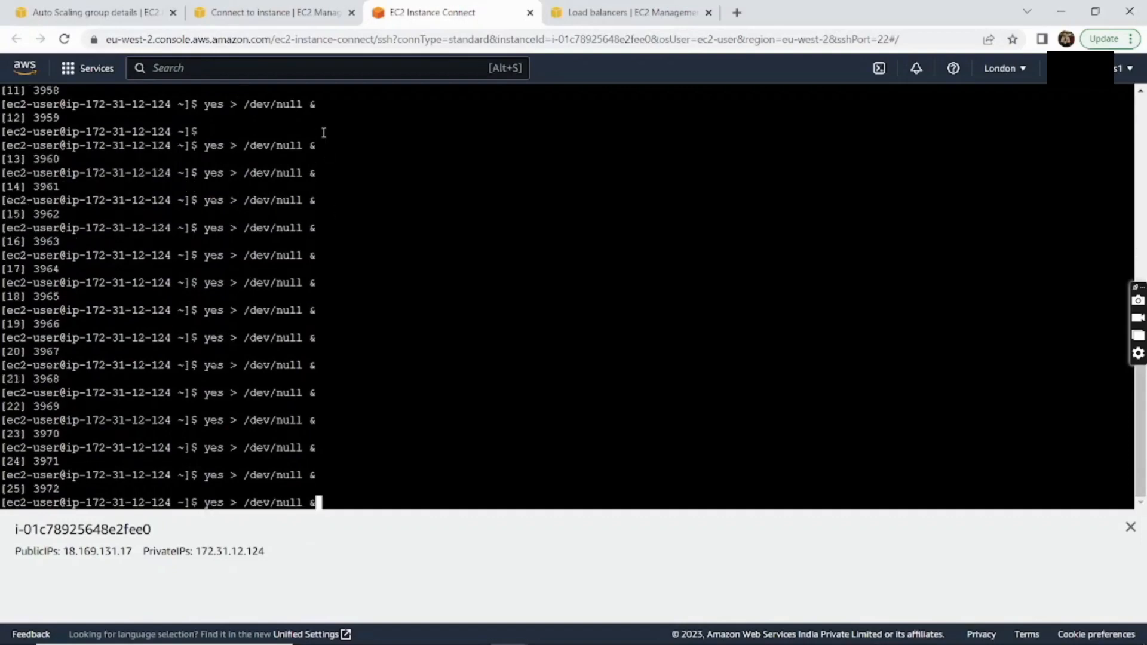
key(Return)
key(Up)
key(Return)
key(Up)
key(Return)
key(Up)
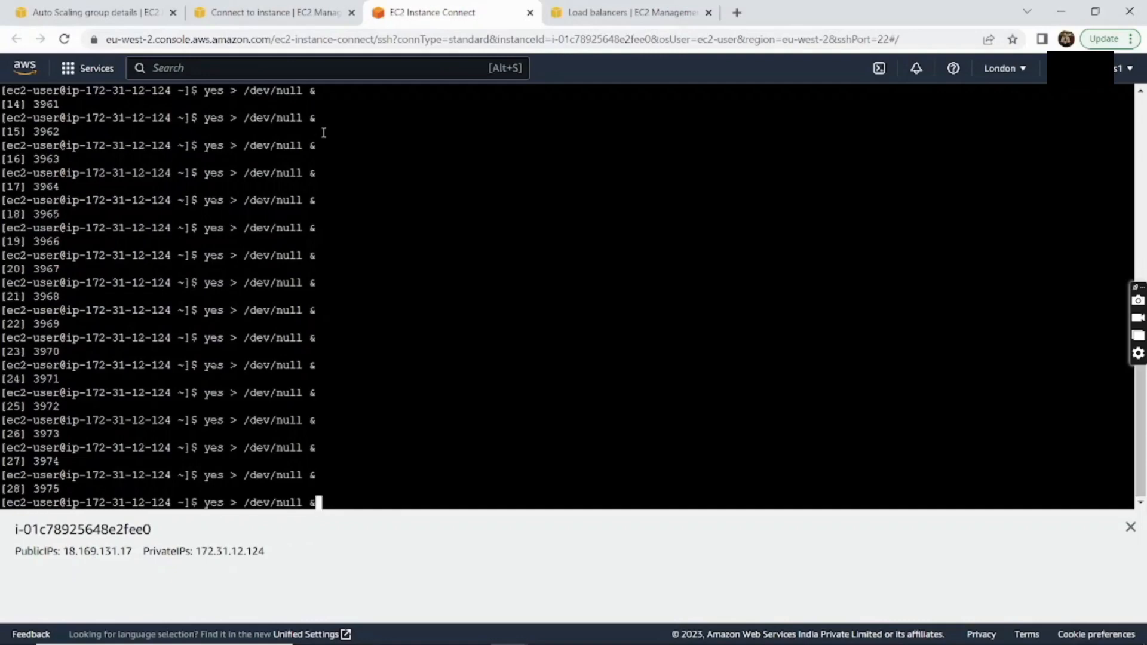
key(Return)
key(Return)
key(Up)
key(Return)
key(Up)
key(Return)
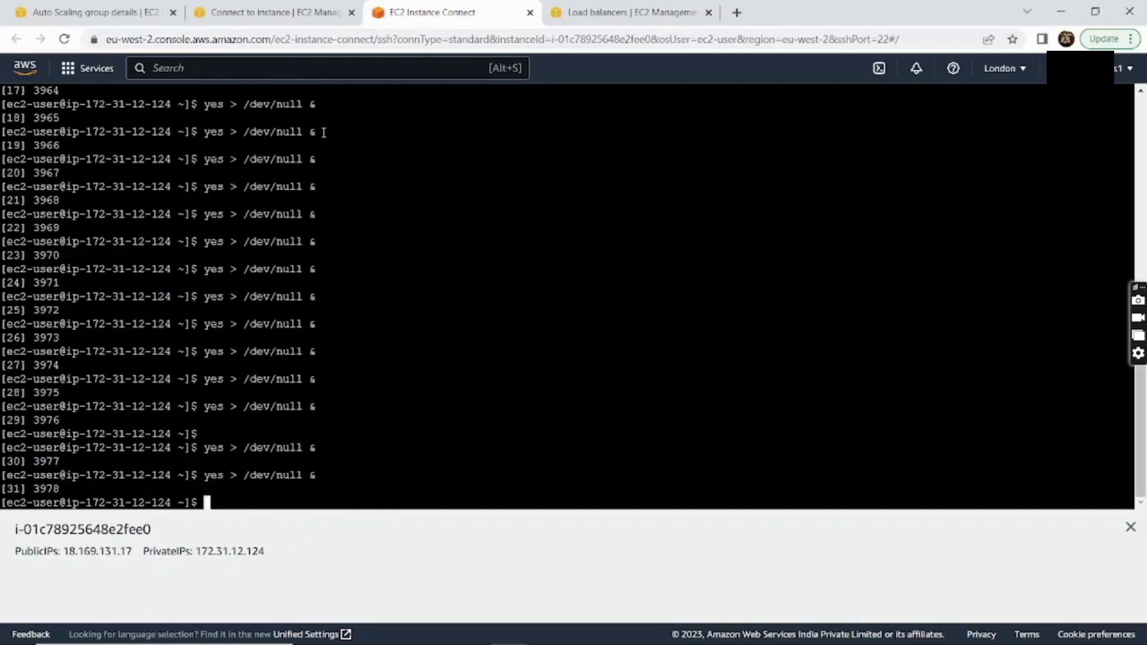
key(Up)
key(Return)
key(Up)
key(Return)
key(Up)
key(Return)
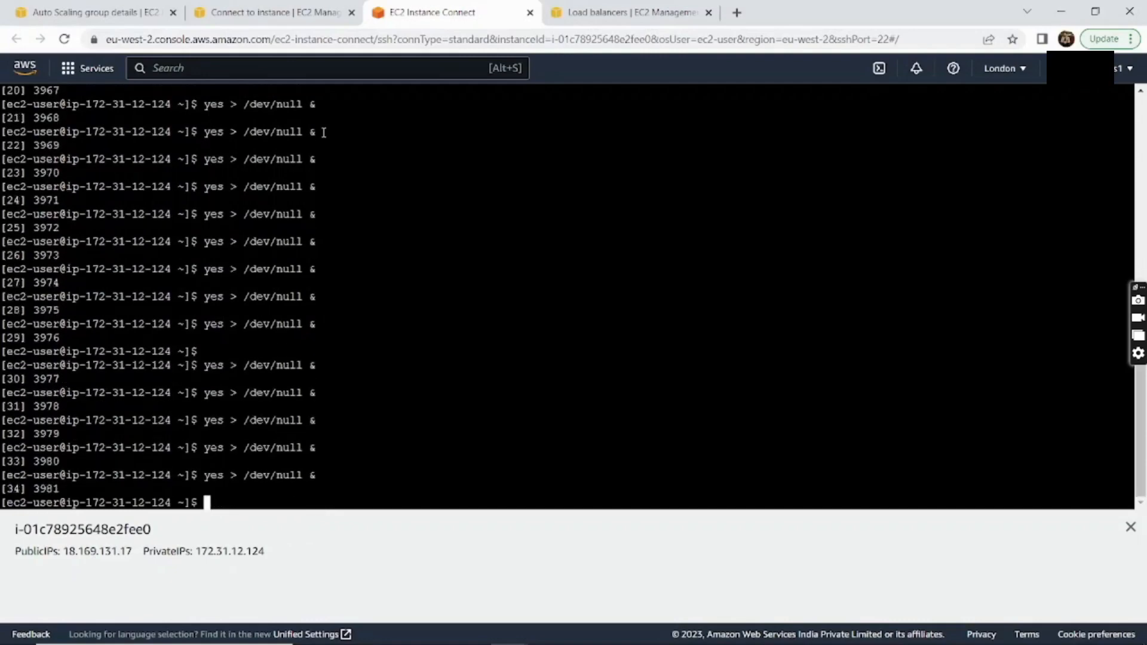
key(Up)
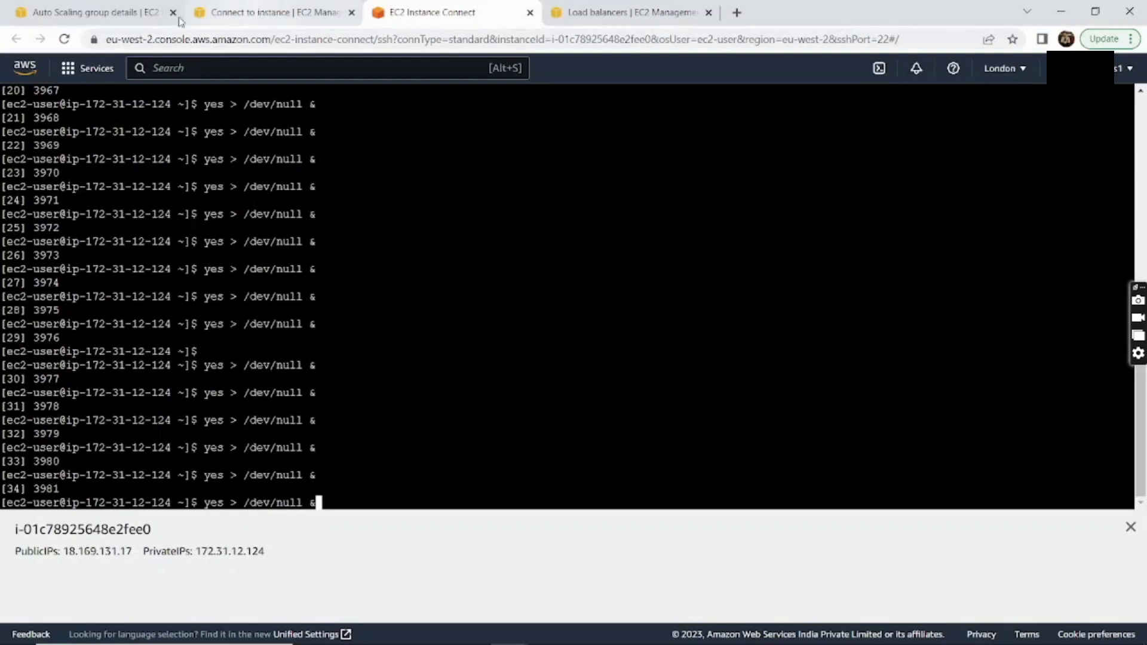
Refresh DemoASG's instance list to verify two InService t2.micro instances, then go to the EC2 Instances list
click(124, 14)
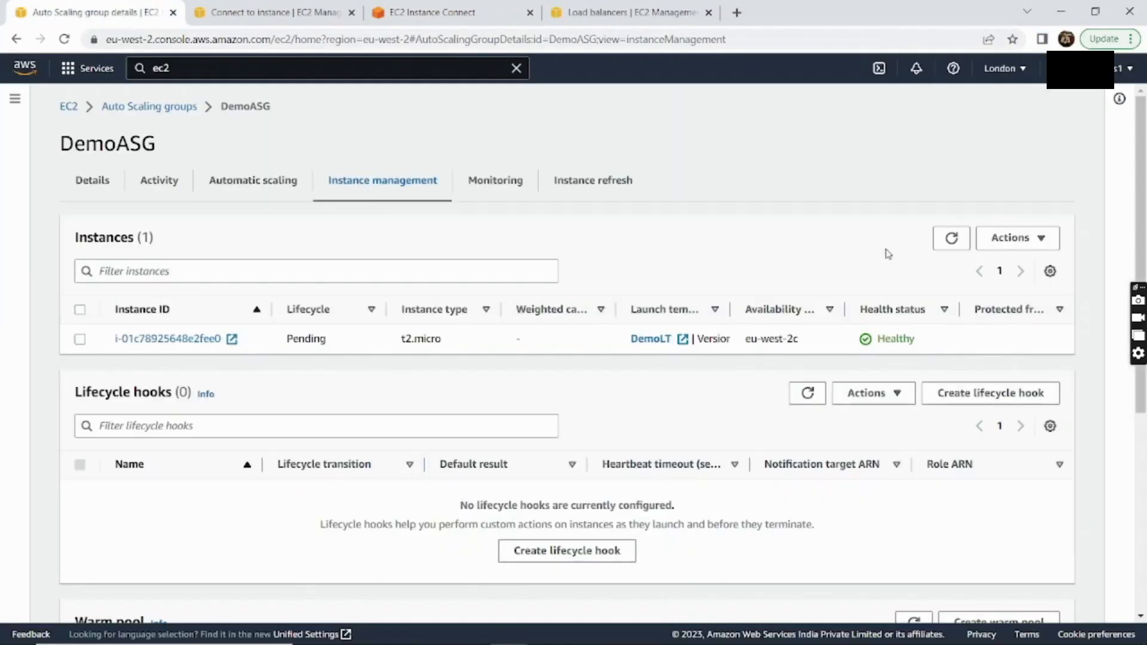
click(952, 239)
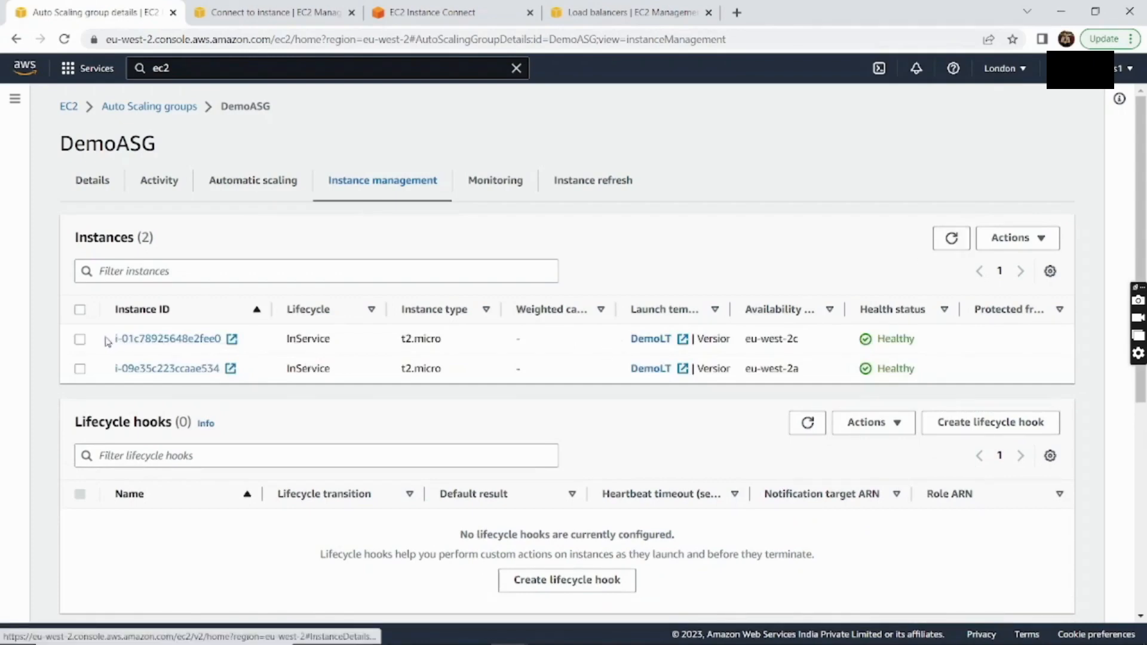
drag(106, 341, 983, 341)
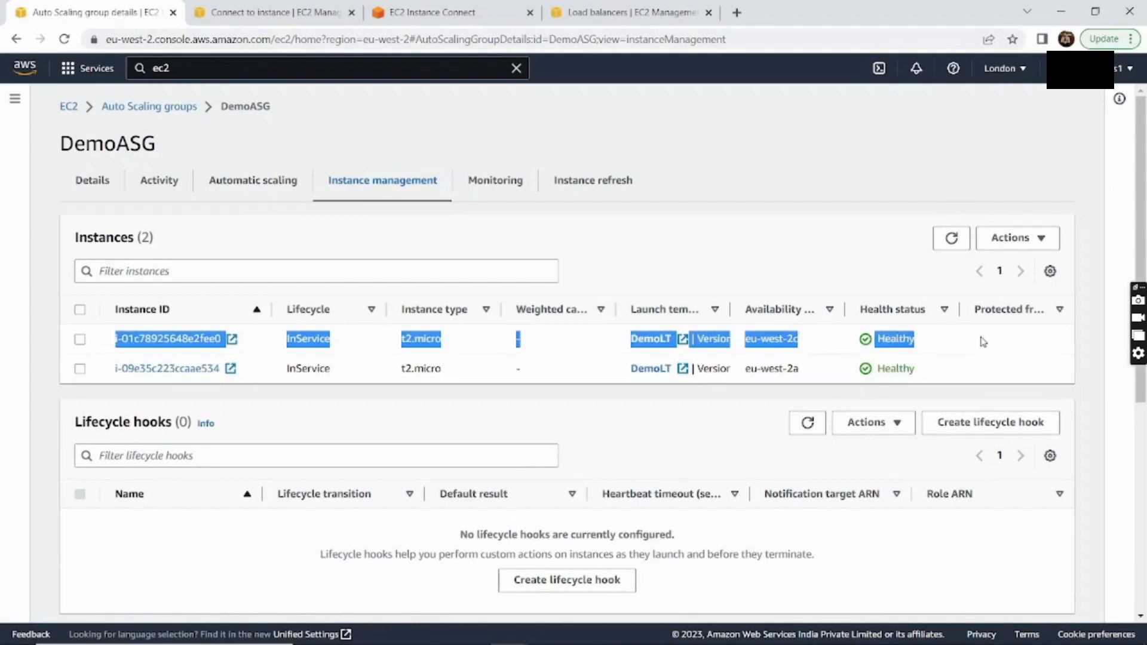
click(763, 125)
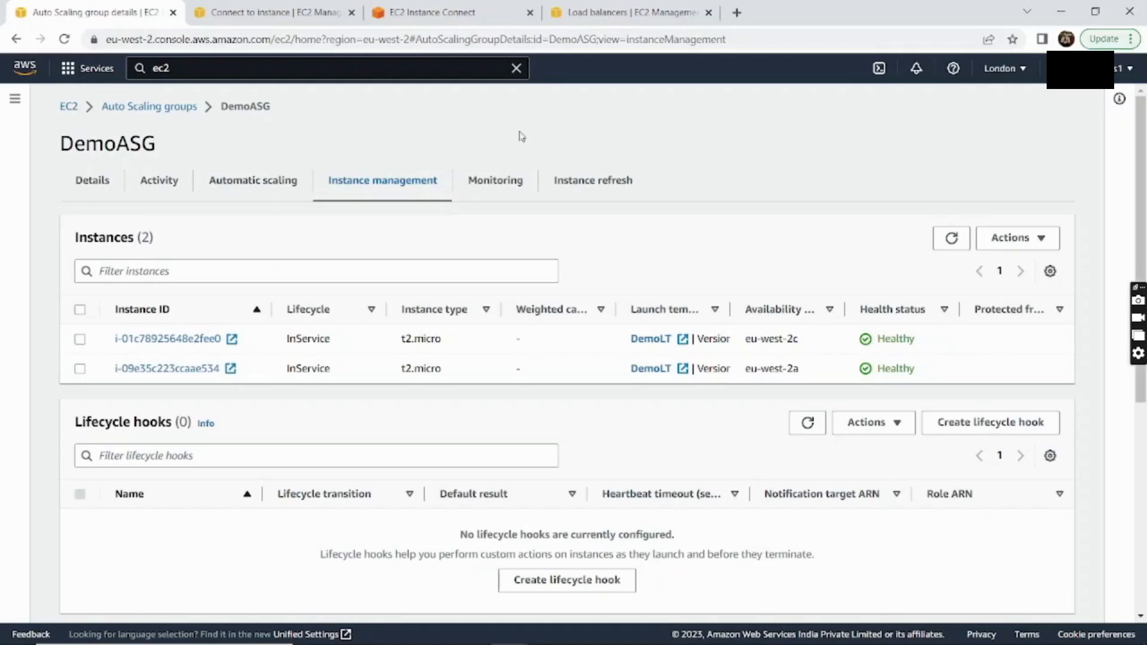
click(290, 16)
click(124, 108)
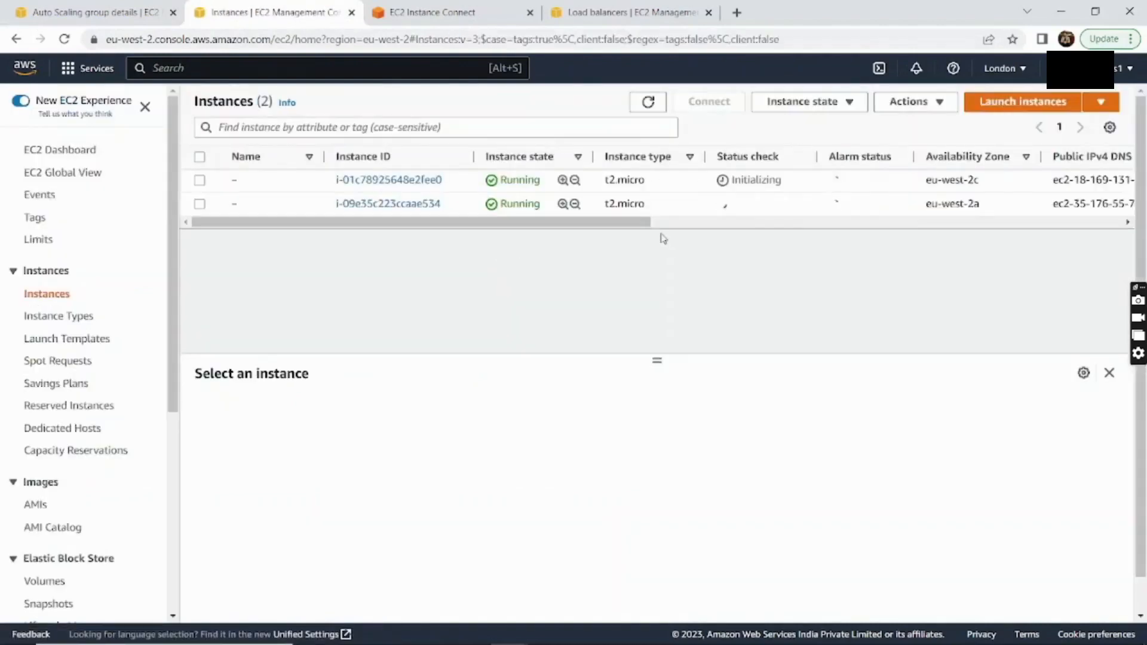
View the initializing second instance and refresh until the first instance shows 2/2 checks passed
drag(700, 208, 797, 208)
click(720, 296)
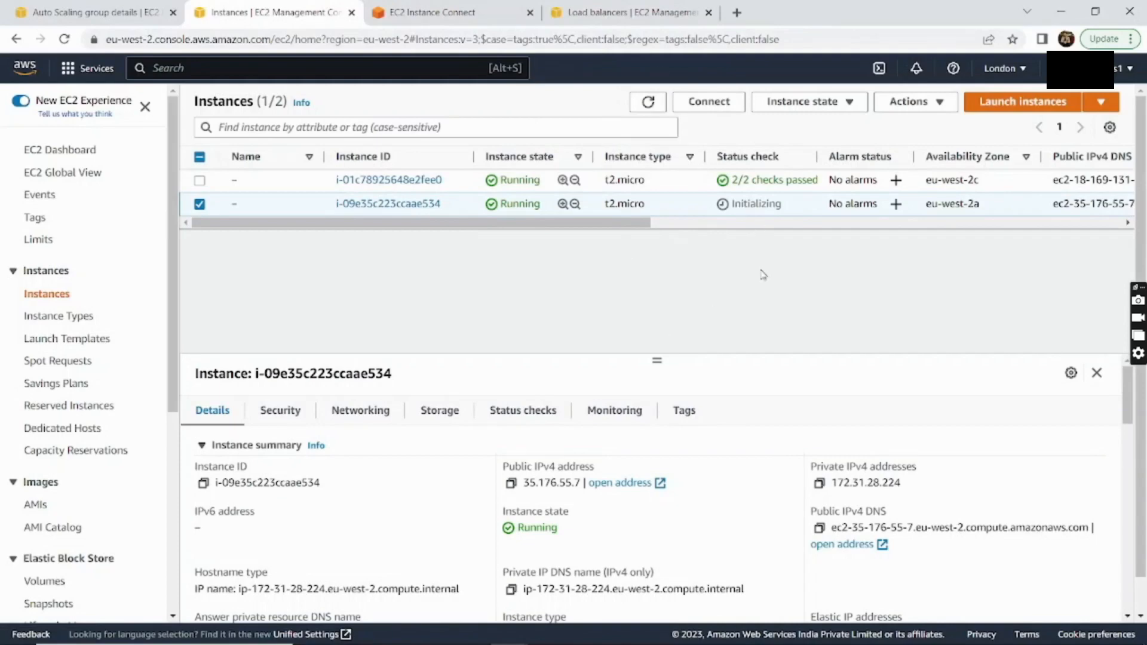
click(650, 105)
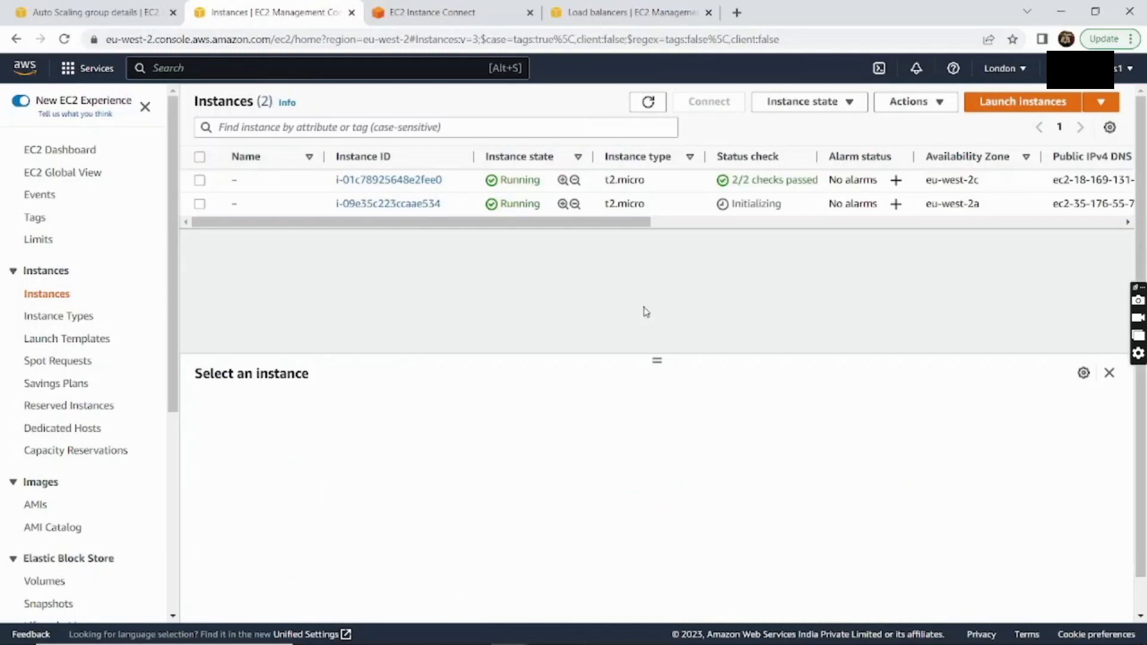
click(648, 102)
Reload the load balancer webpage and refresh the EC2 instance list
key(alt+Tab)
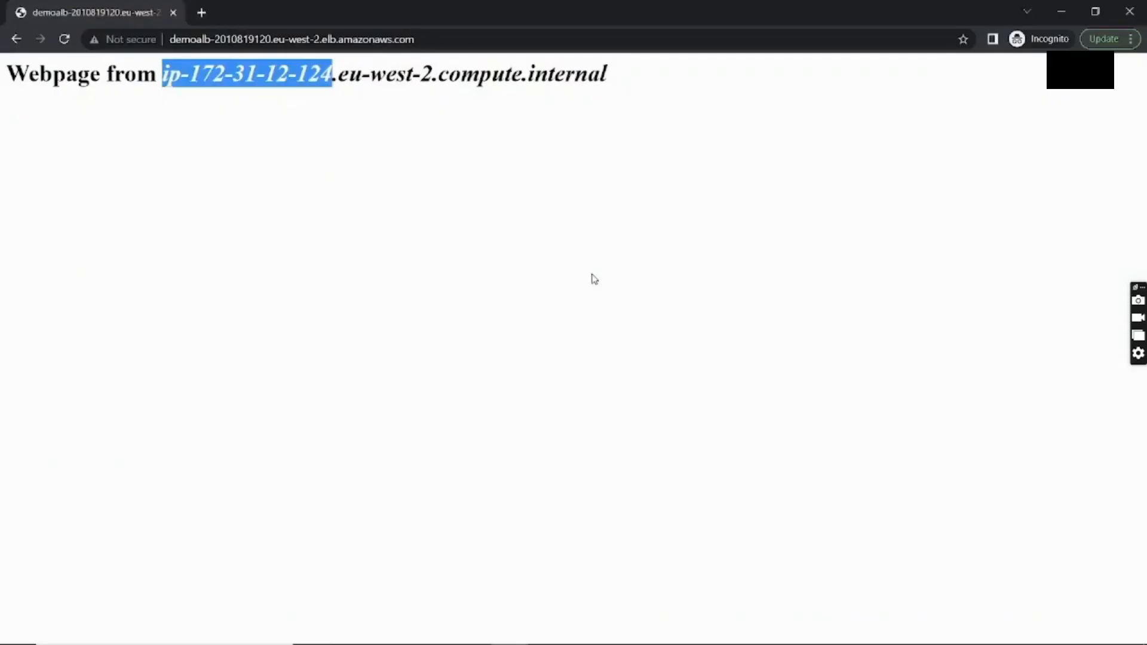
click(65, 41)
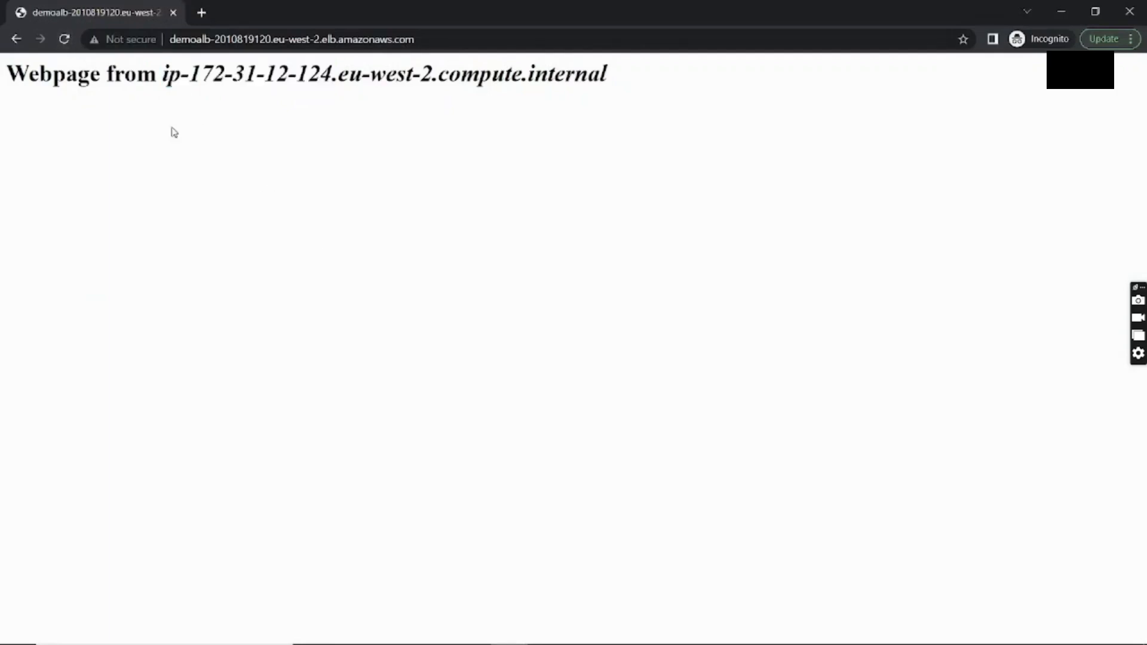
key(alt+Tab)
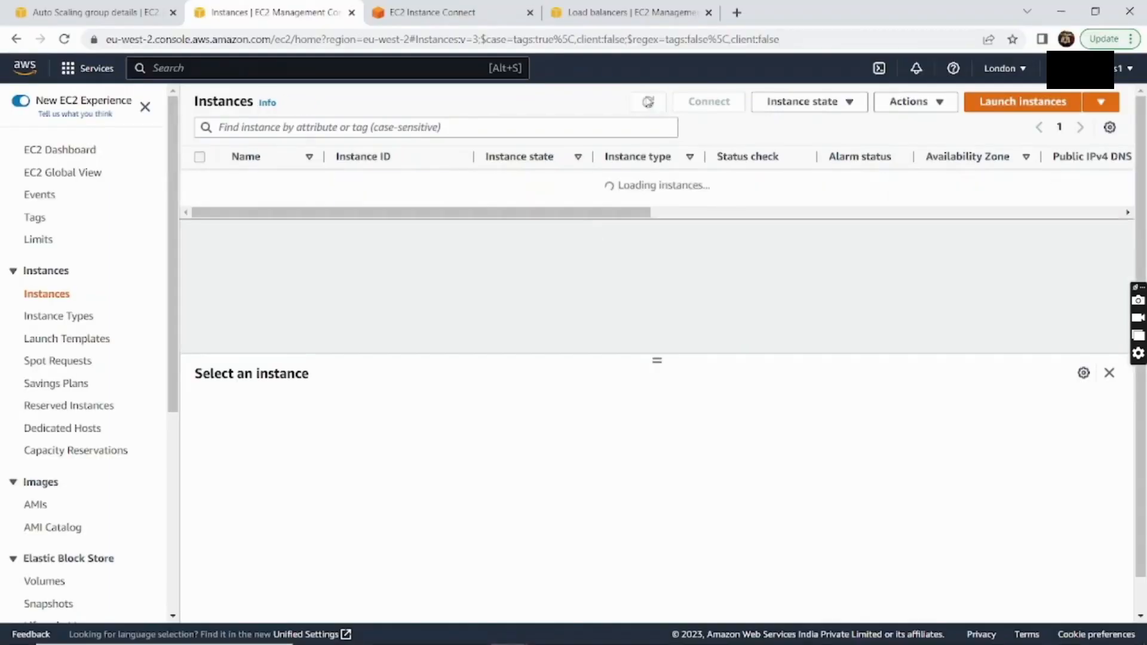
click(647, 101)
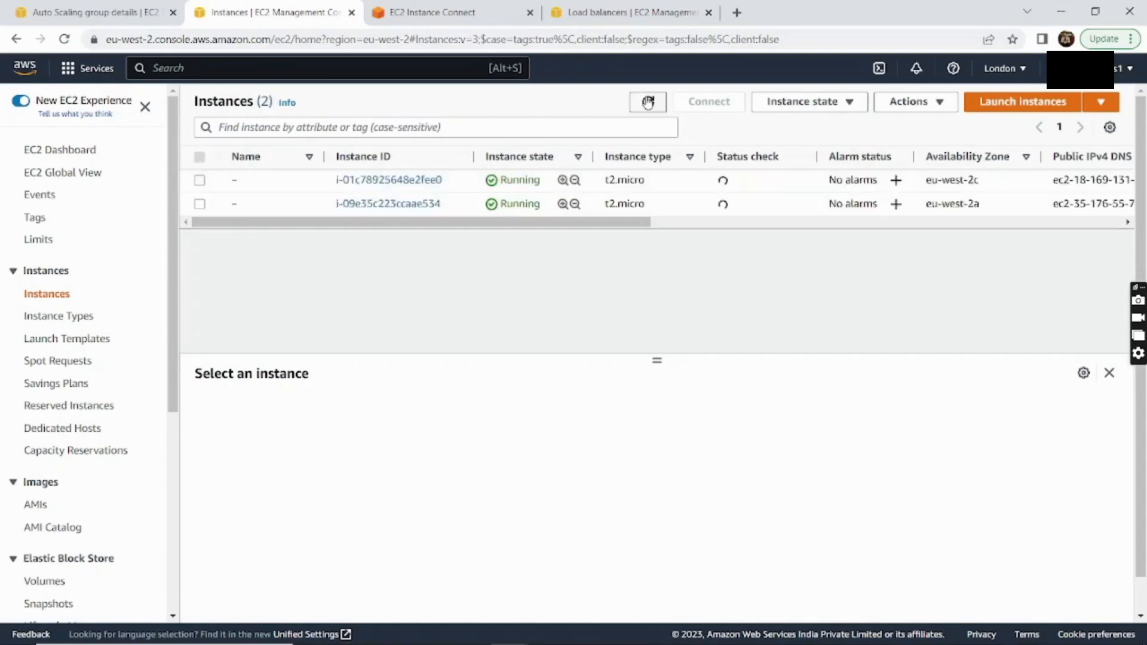
Reload the demoalb page several times and note the serving host name
key(alt+Tab)
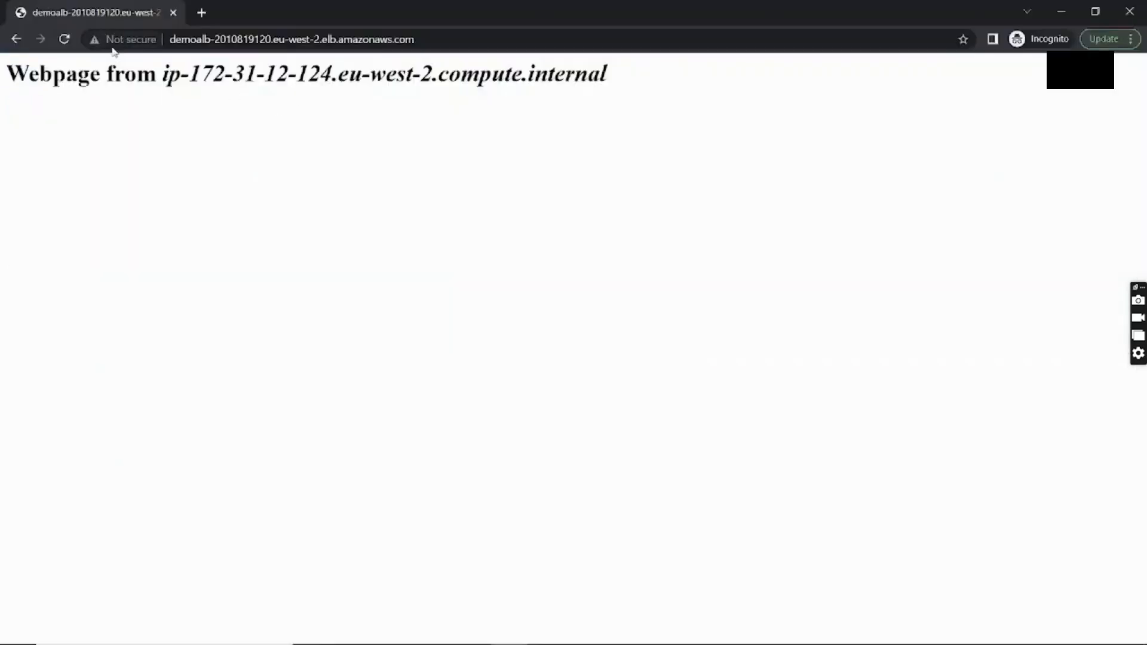
click(64, 40)
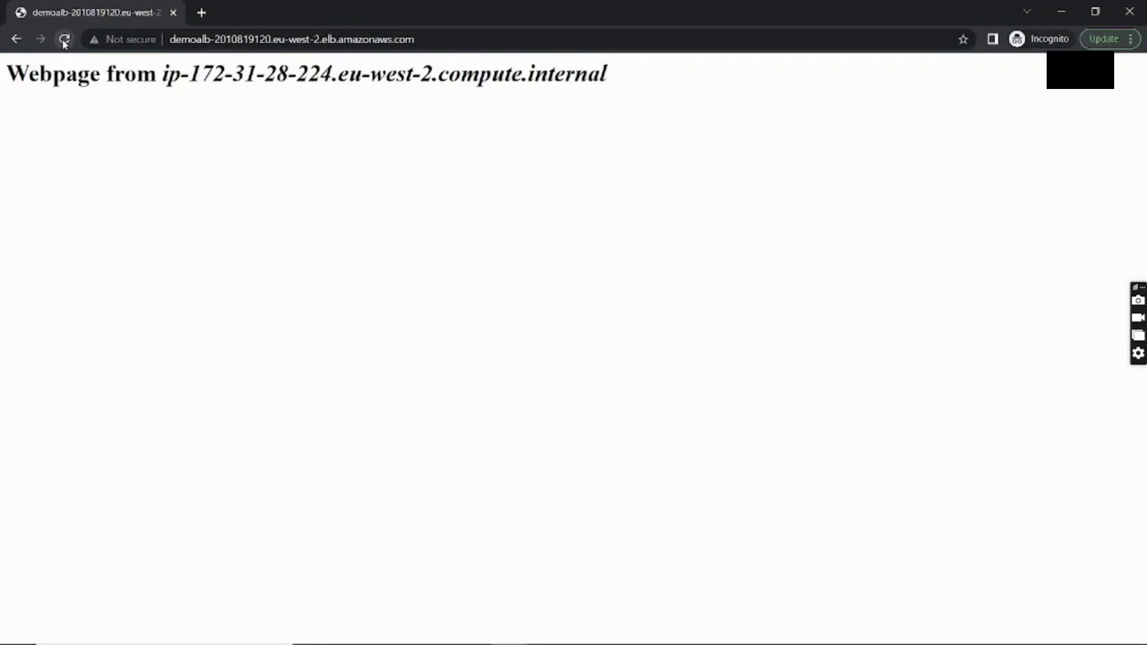
click(65, 40)
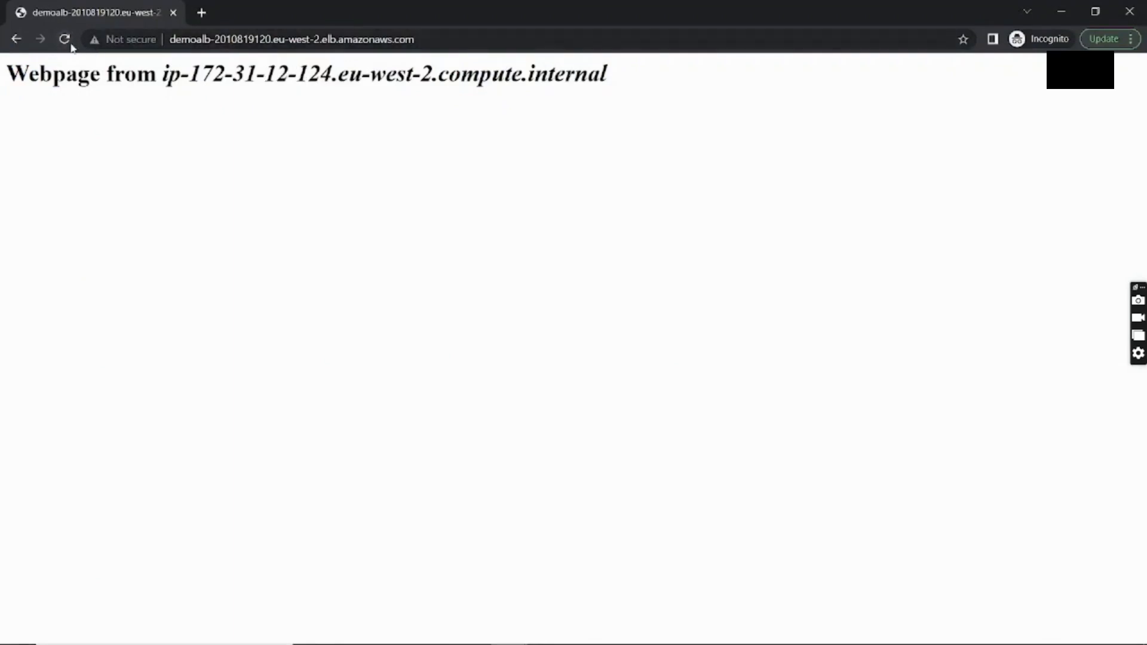
click(65, 40)
drag(198, 77, 332, 76)
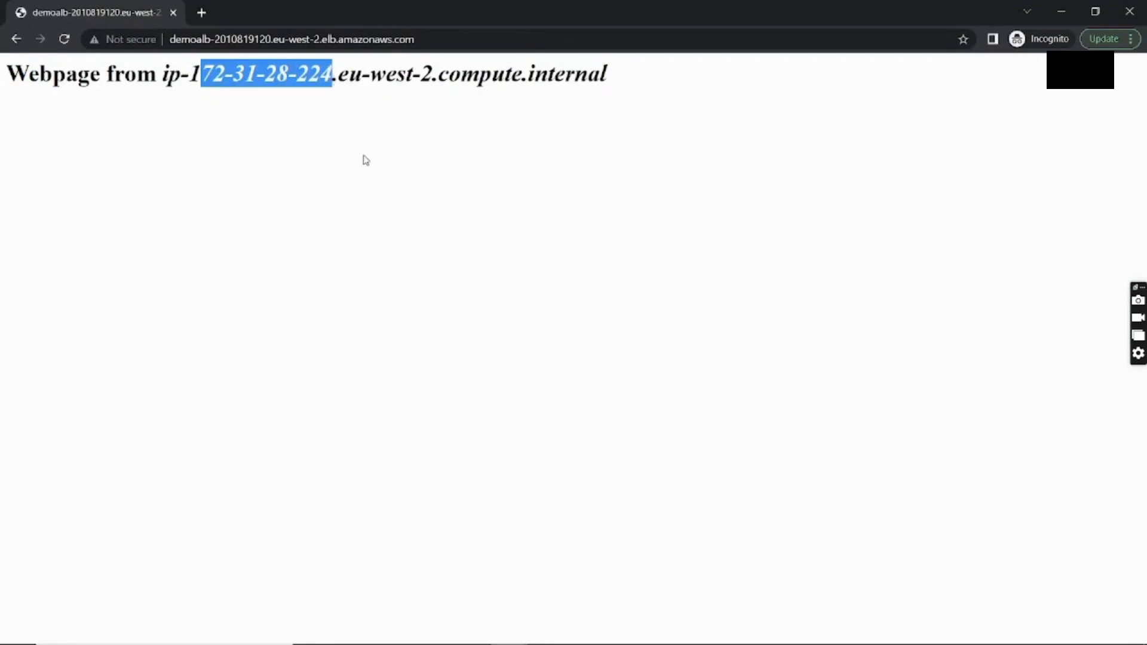
Compare the second instance's private IPv4 with the host shown after another page reload
key(alt+Tab)
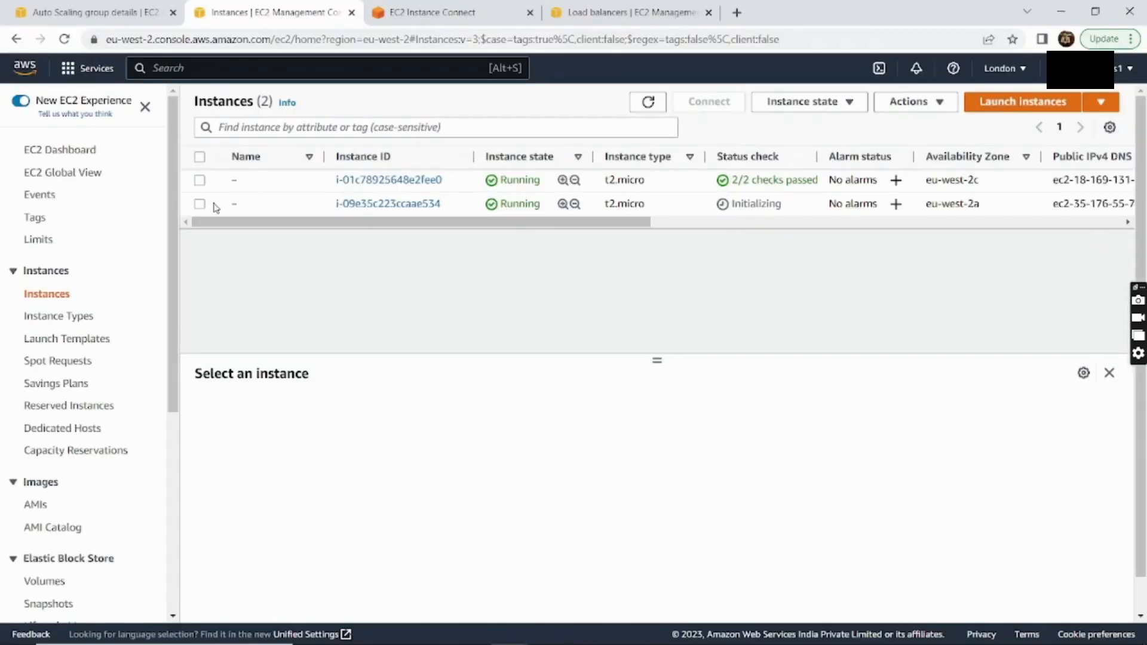
click(199, 204)
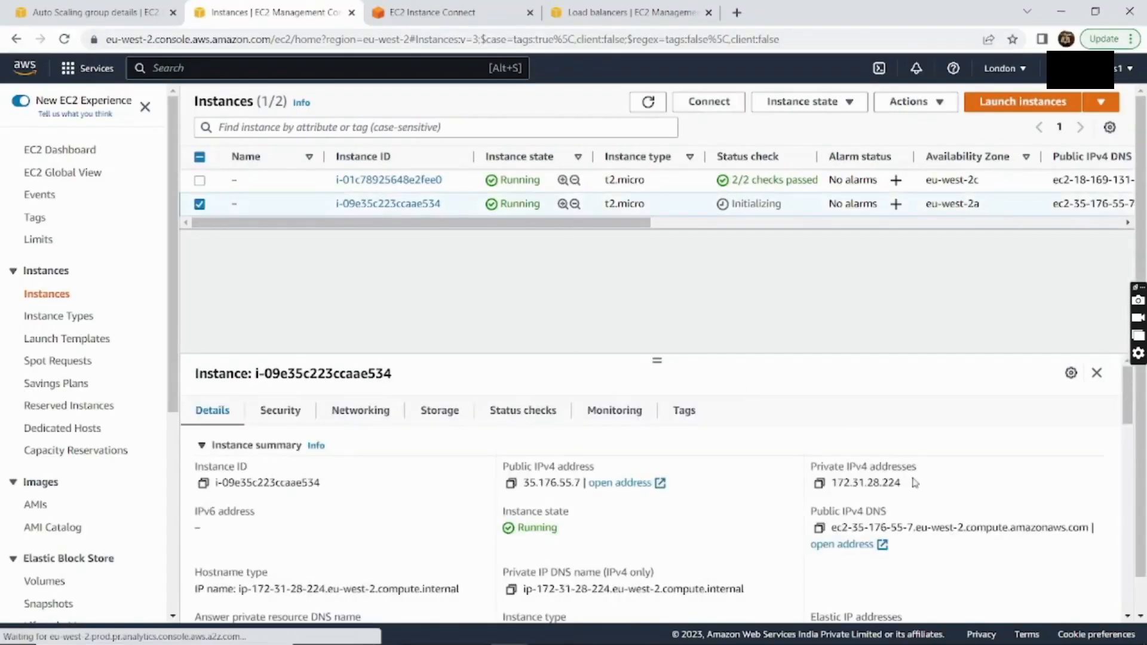
drag(914, 482, 823, 487)
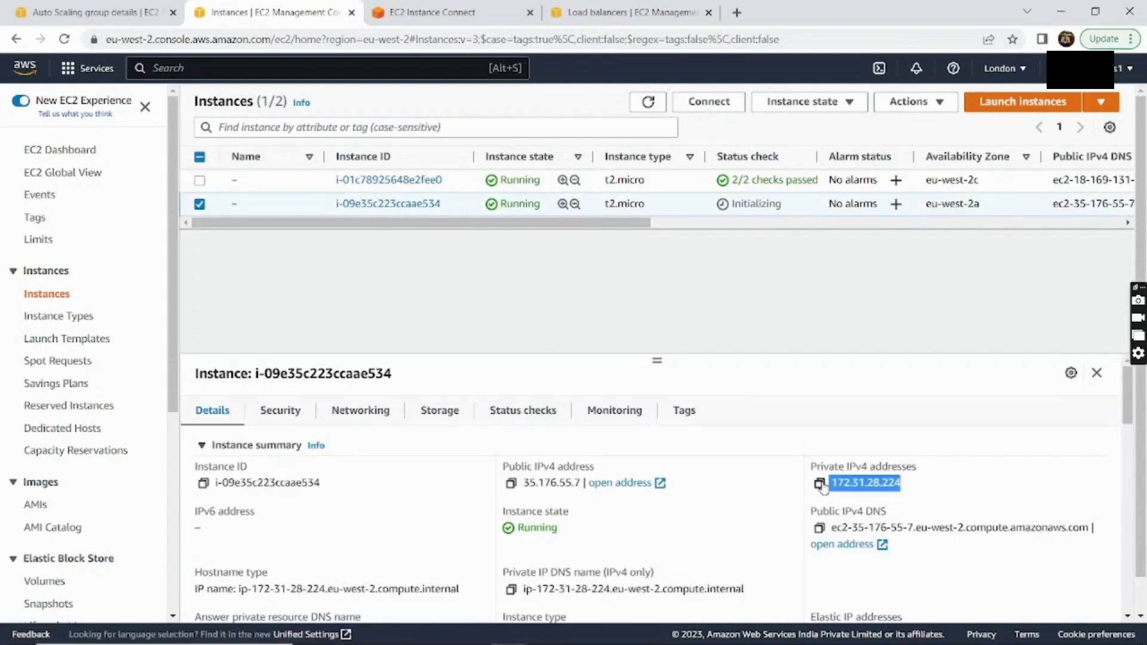
key(alt+Tab)
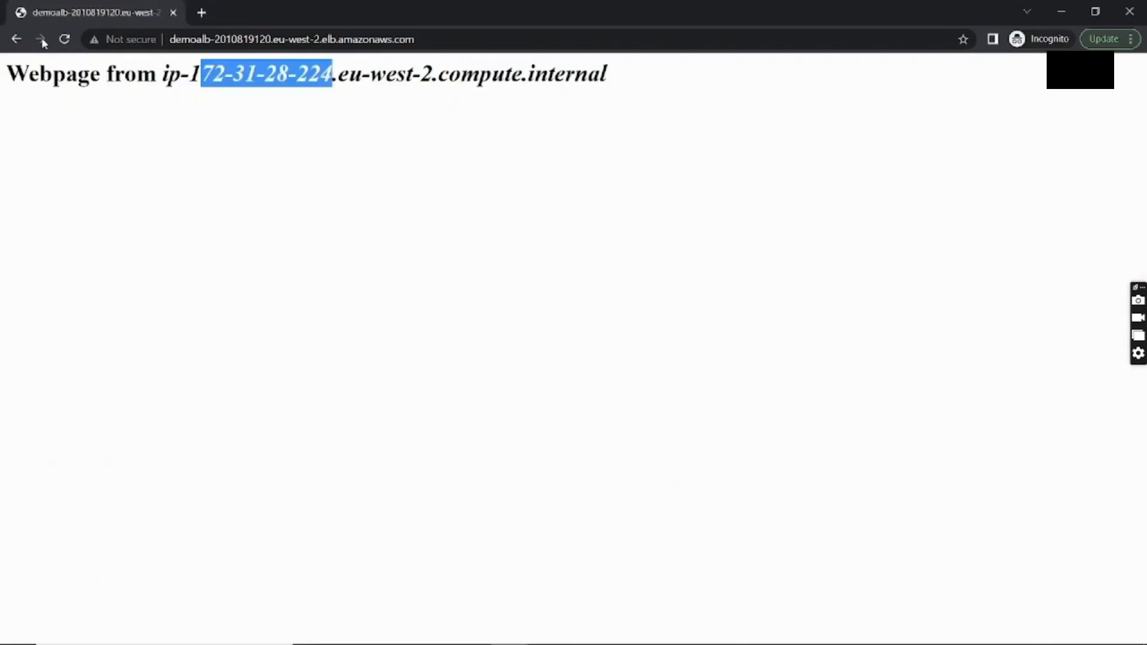
click(63, 39)
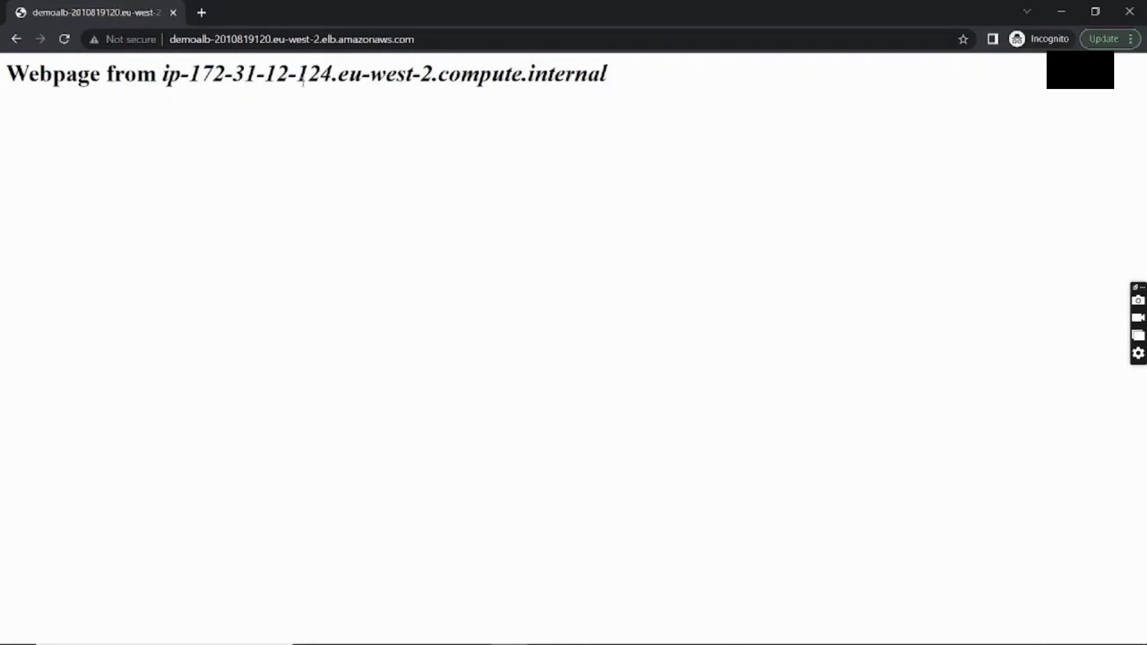
drag(198, 75, 348, 75)
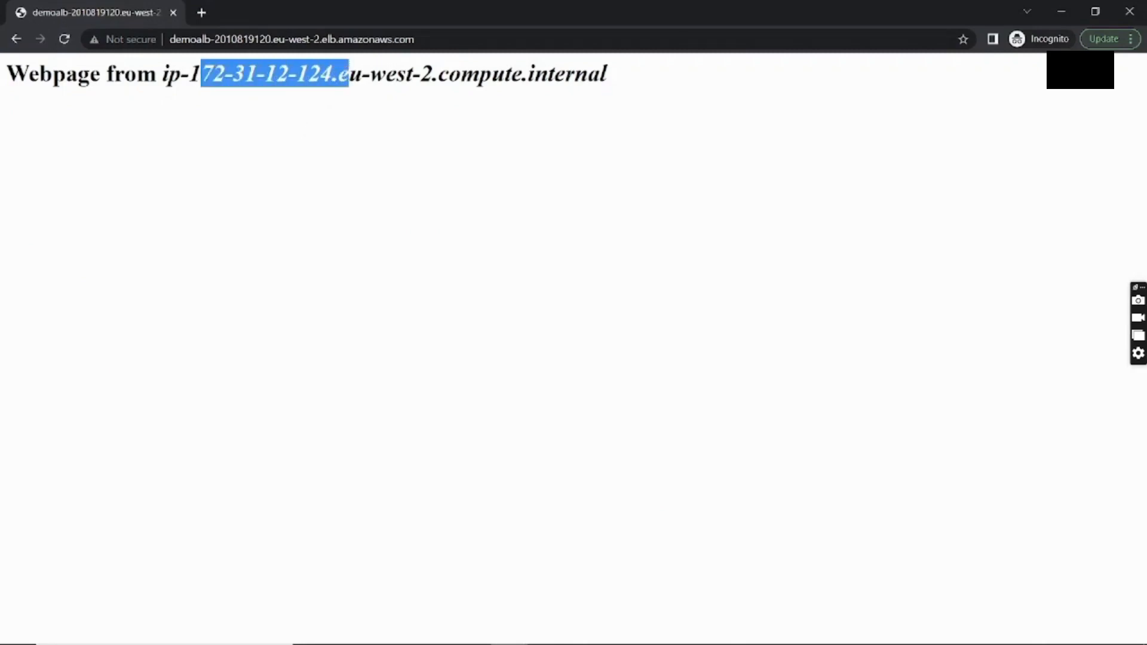
key(alt+Tab)
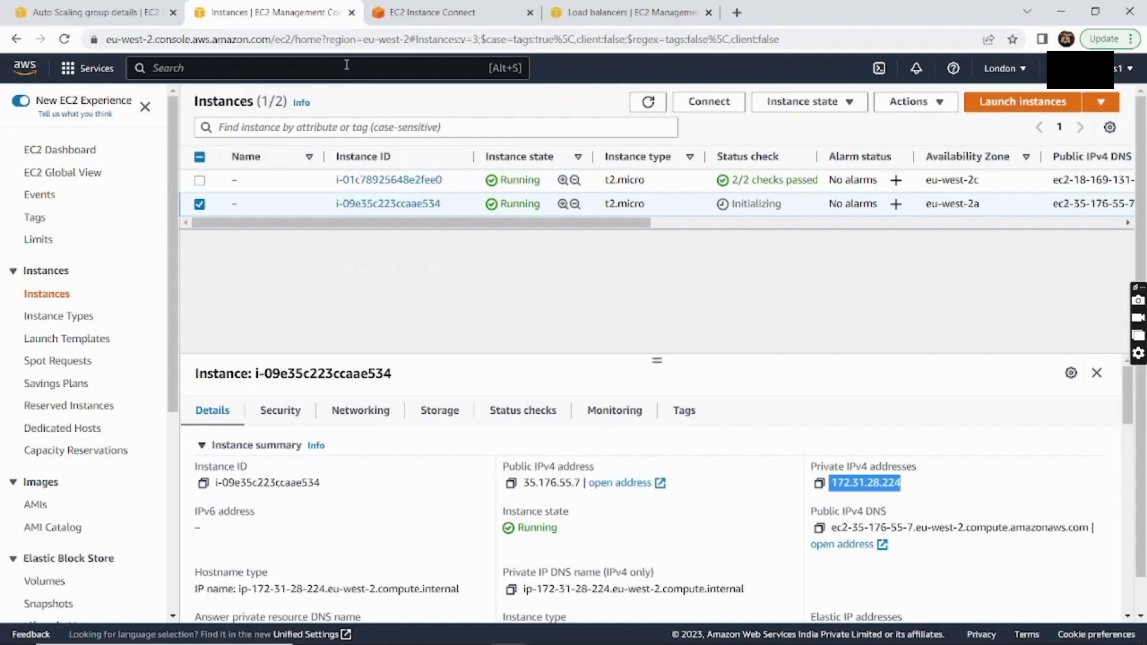
click(199, 204)
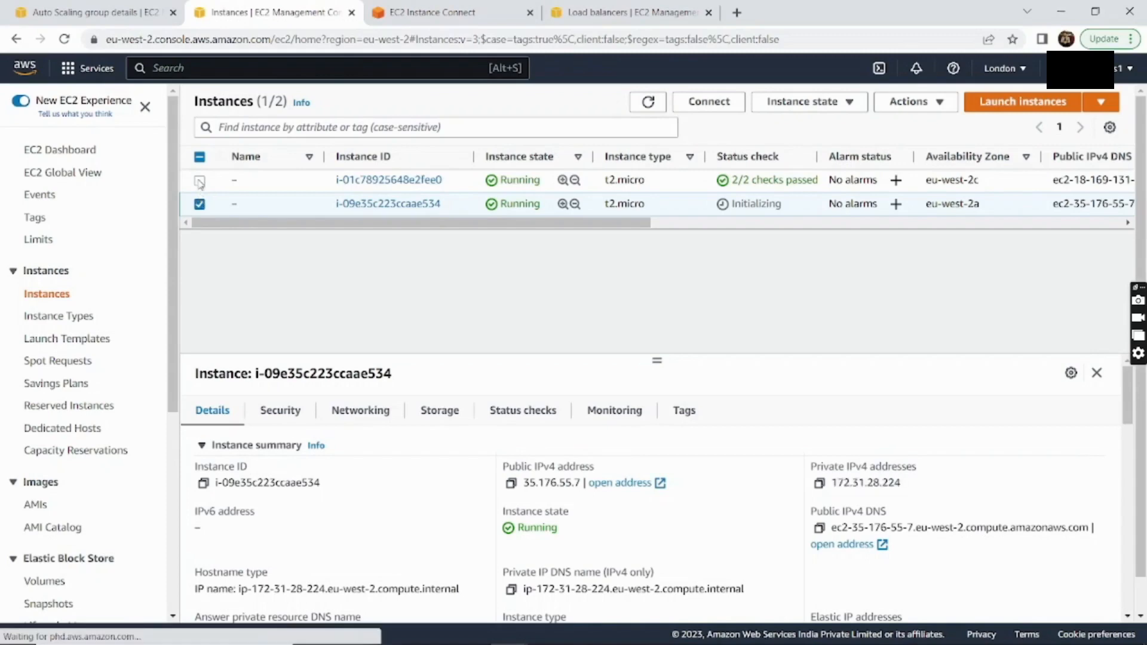
click(199, 180)
click(199, 204)
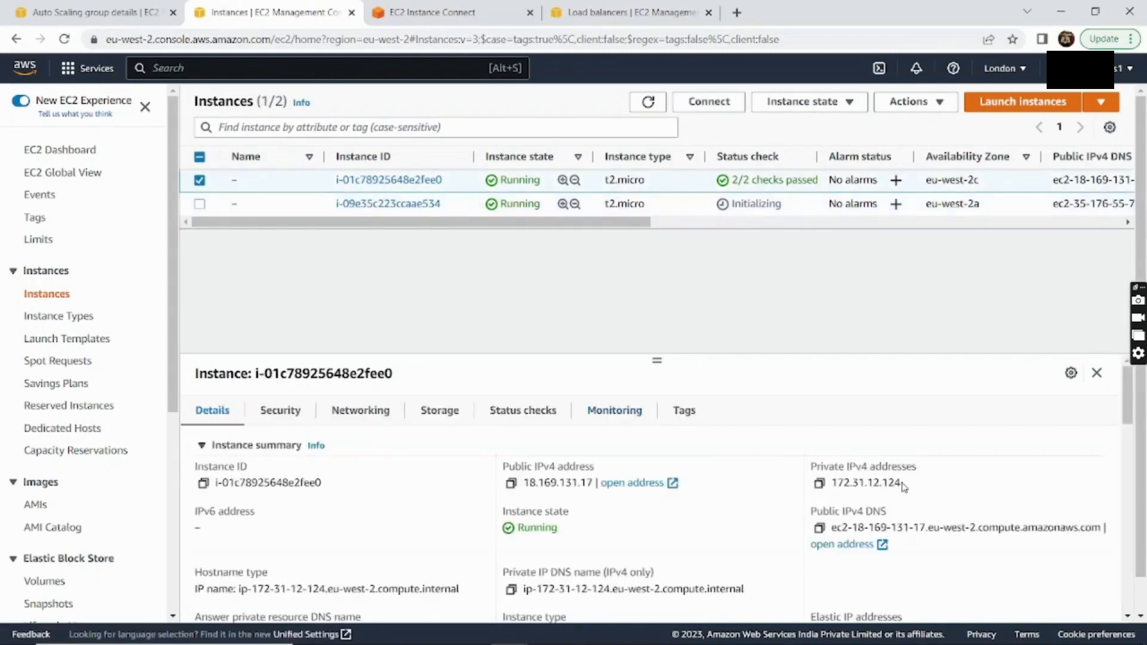
drag(904, 487, 828, 484)
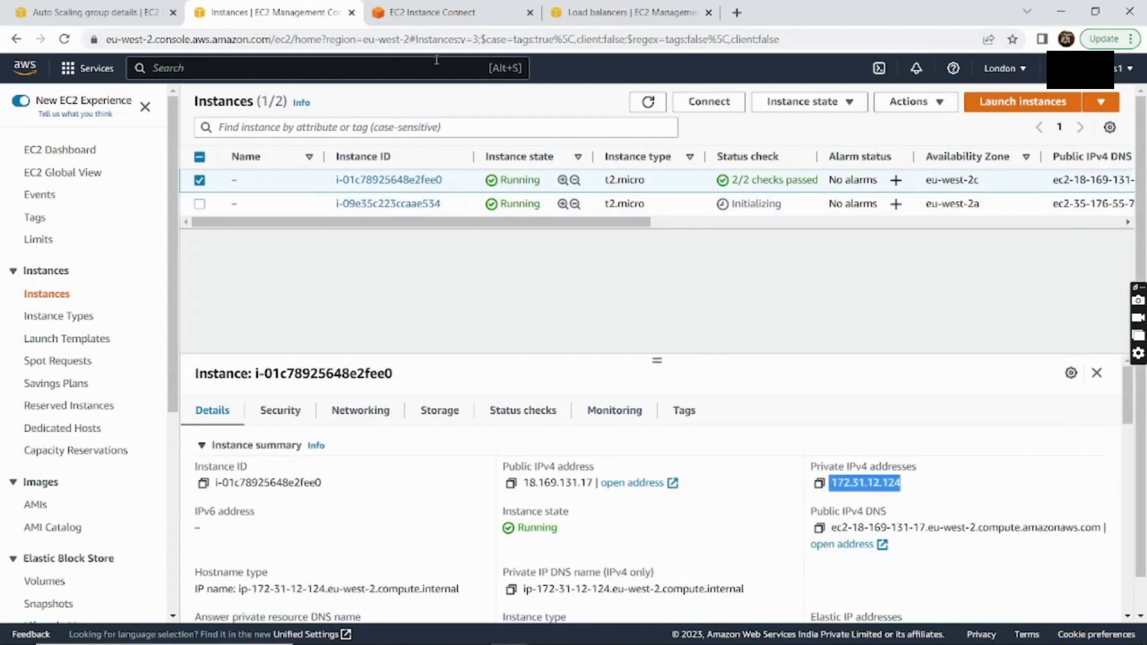
click(125, 15)
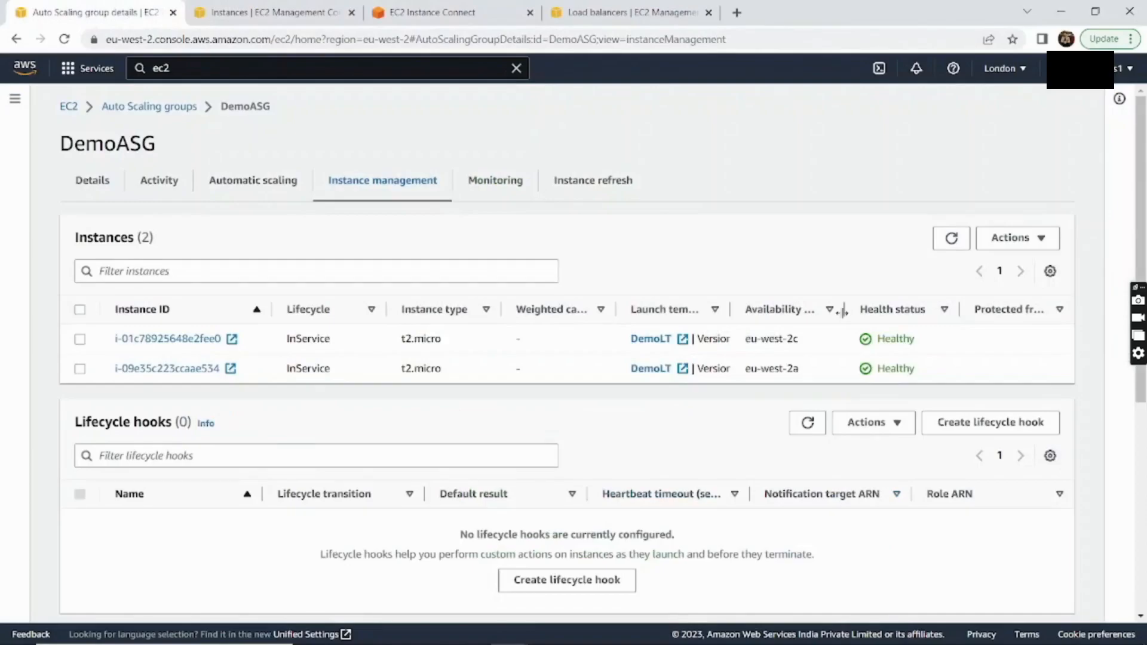